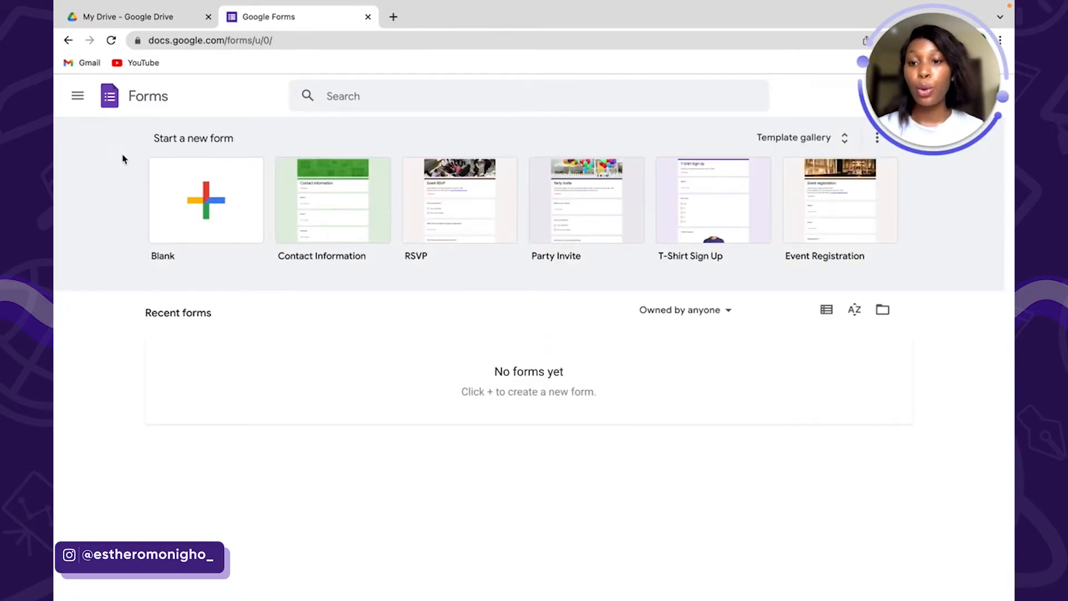
Step: Open the form template gallery to view the available templates
left_click(186, 199)
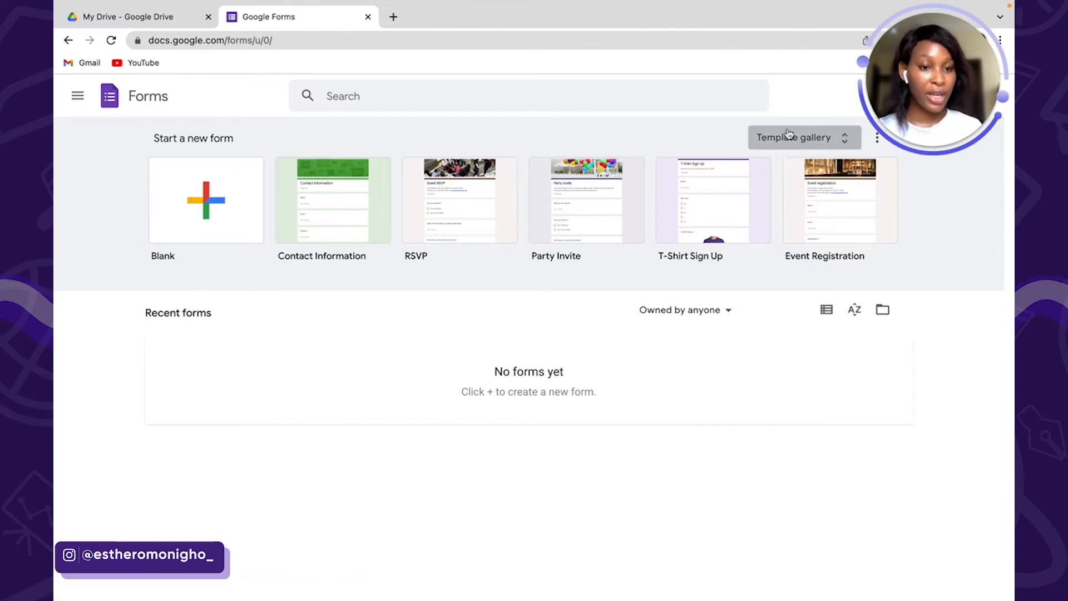
left_click(802, 142)
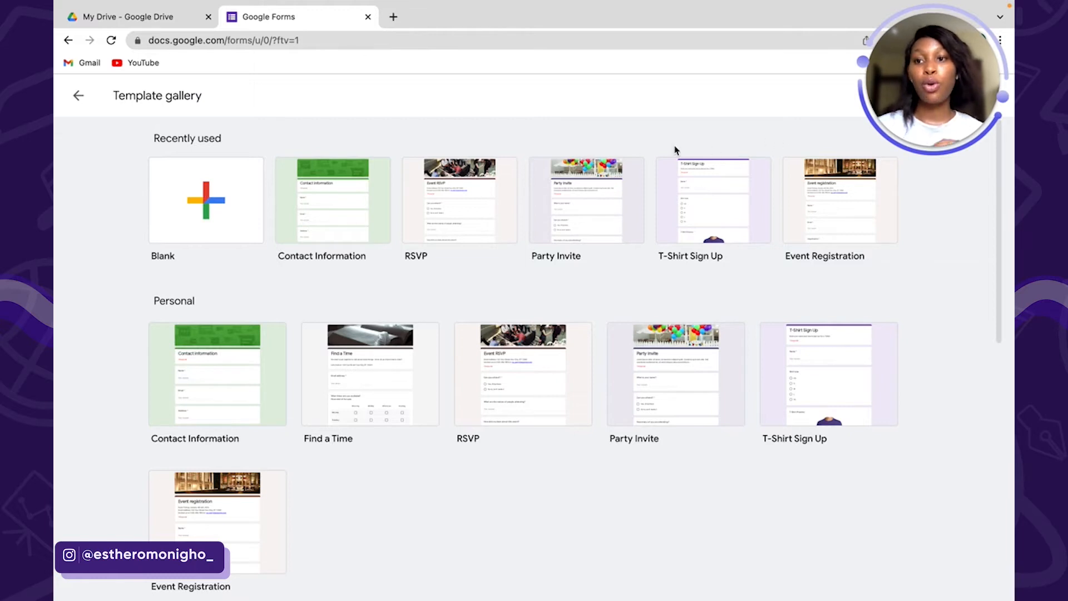
Step: Switch to Google Drive and create a new Google Forms blank quiz from there
left_click(186, 13)
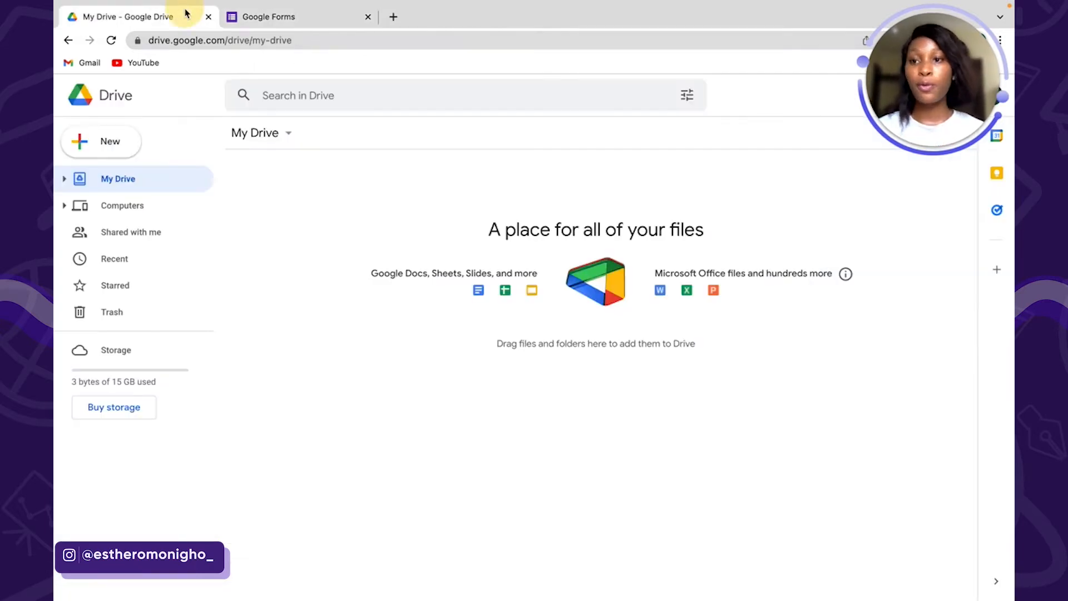
left_click(111, 143)
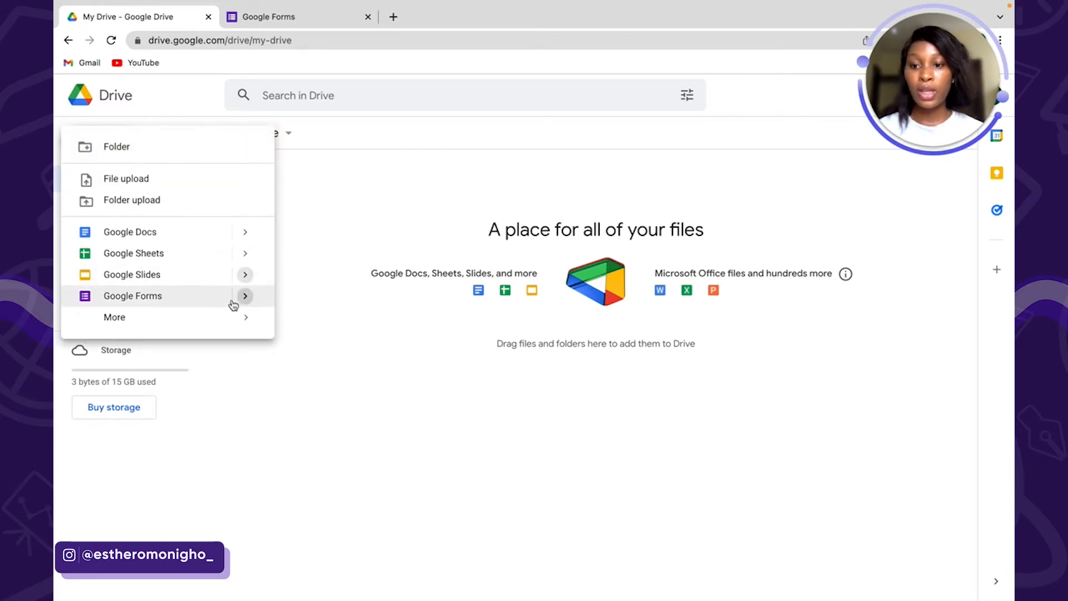
mouse_move(248, 302)
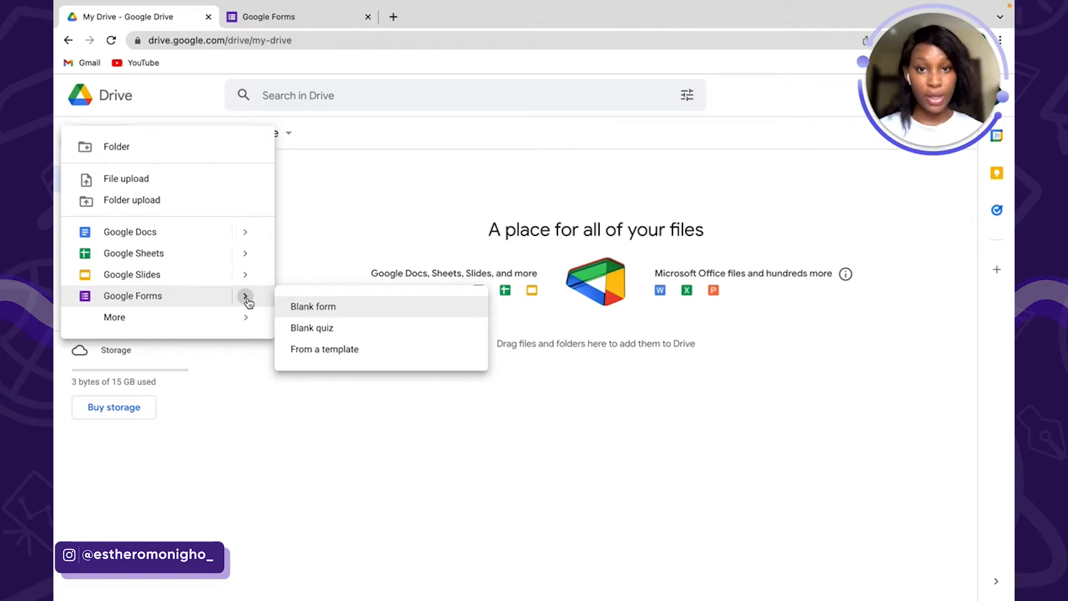
left_click(327, 329)
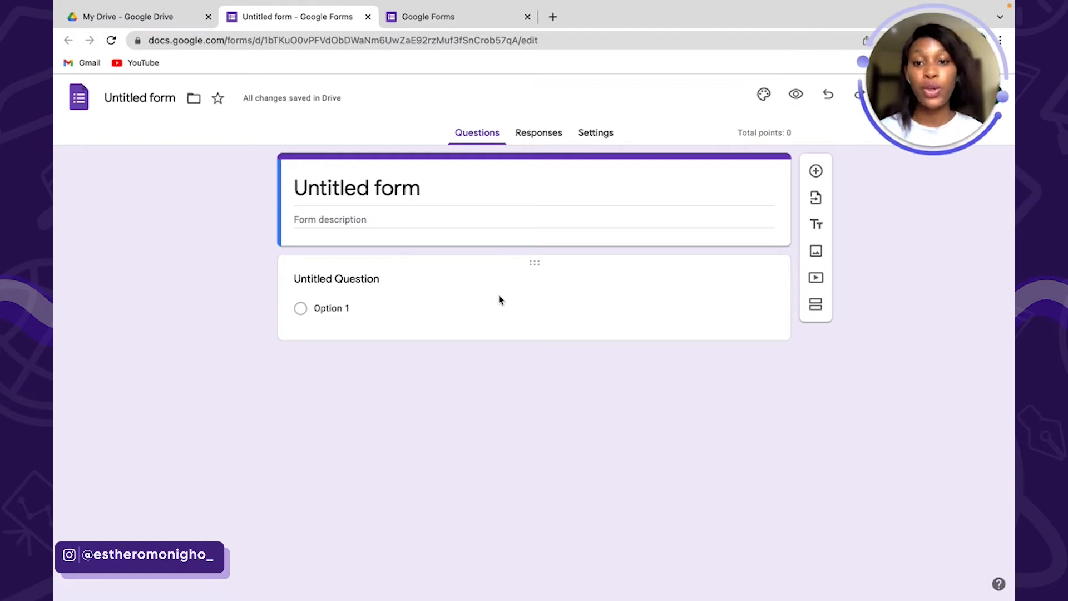
Step: Replace the form's title with "Edtech Simplified Survey"
left_click(423, 187)
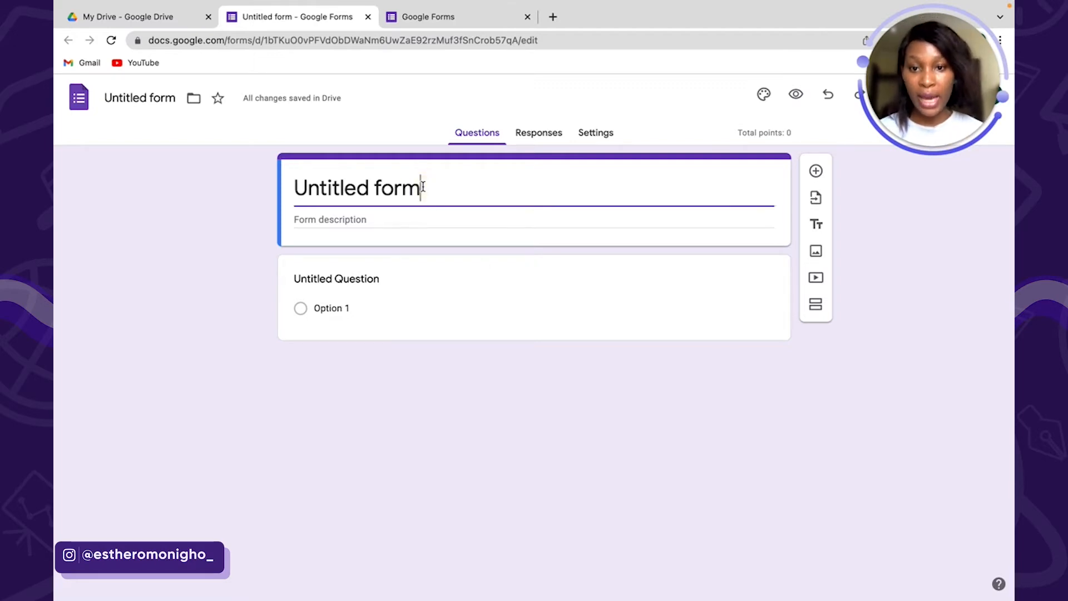
left_click_drag(432, 190, 280, 193)
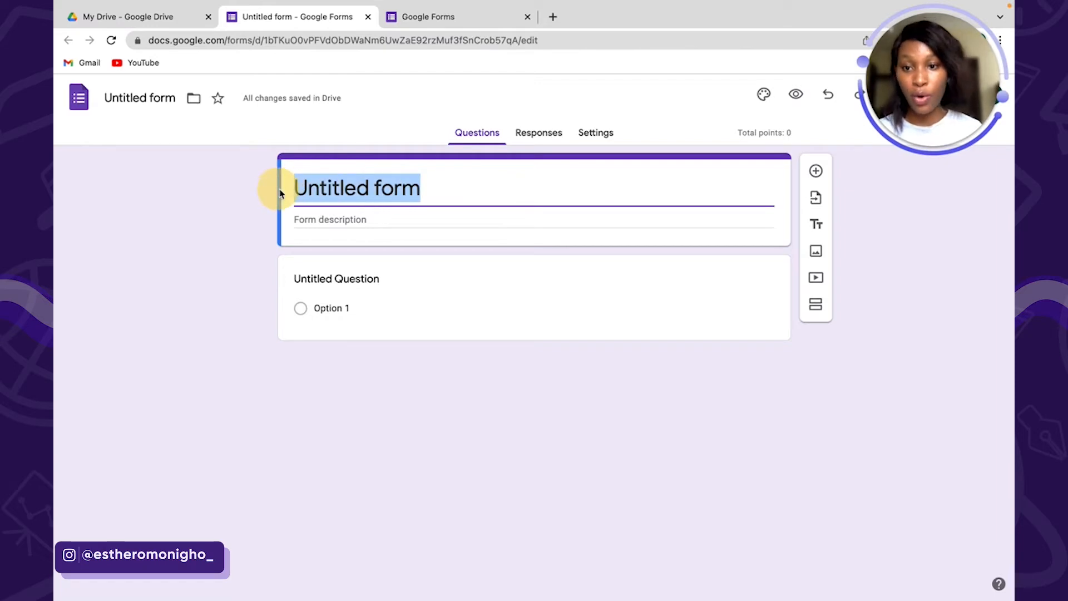
type("Edtech Simplified Survey")
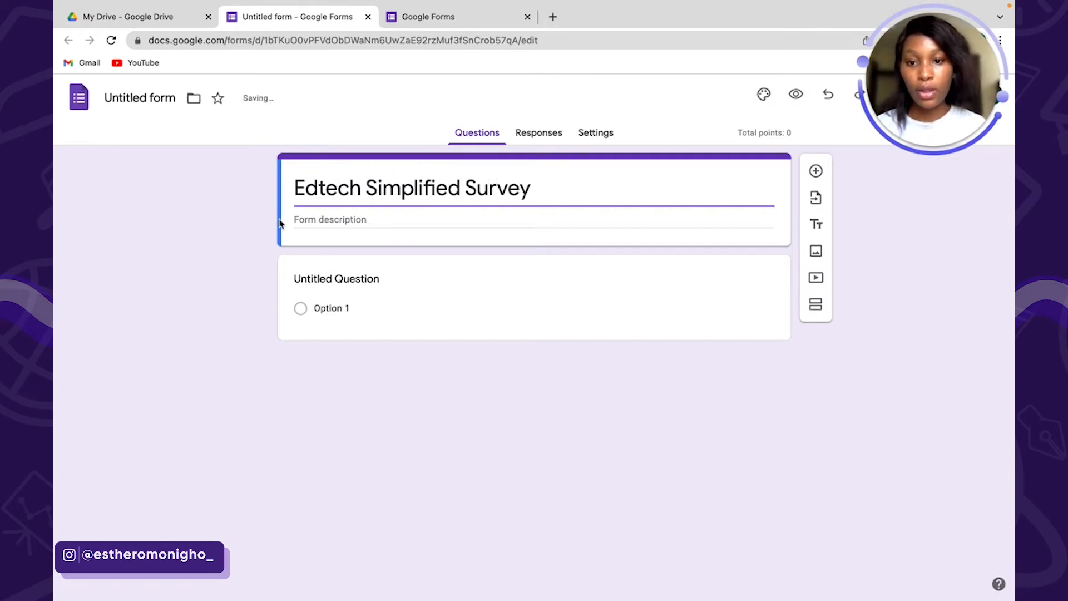
left_click(320, 220)
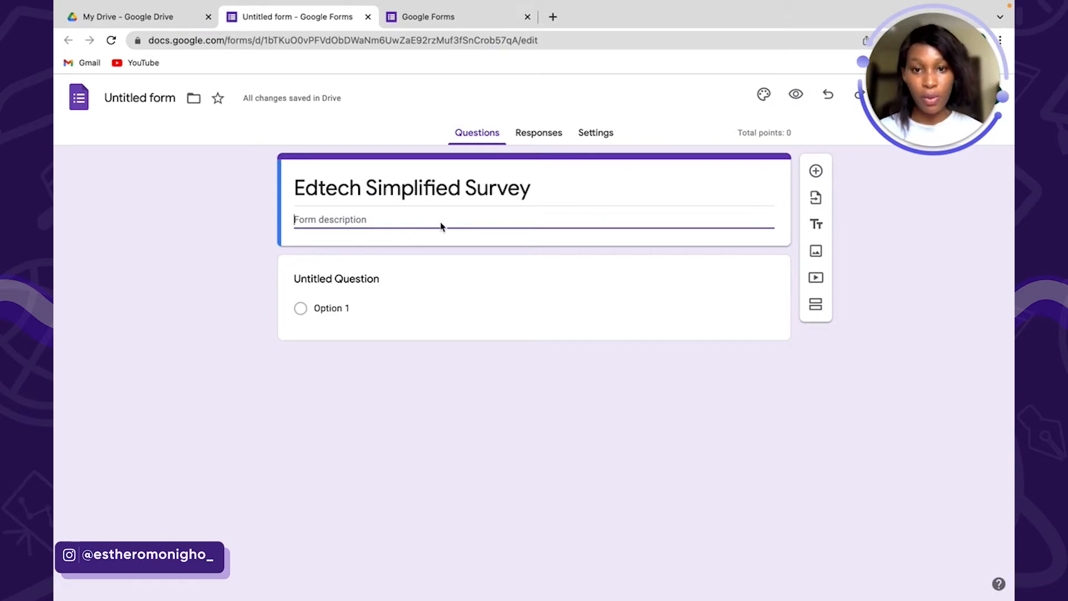
Step: Word the first question as "What is your name?" with the Short answer type
left_click(378, 288)
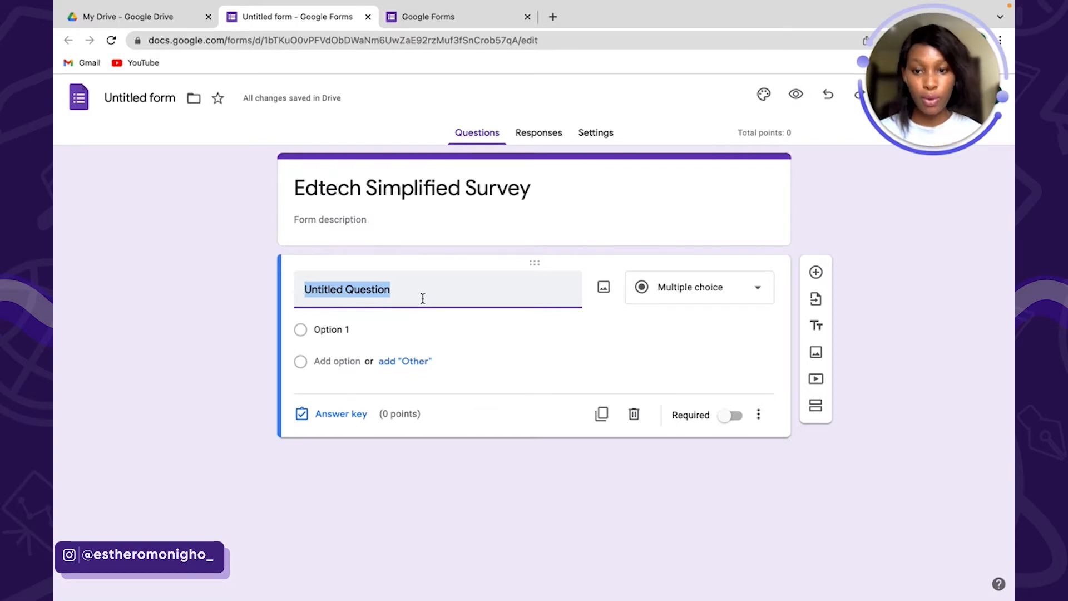
left_click(702, 290)
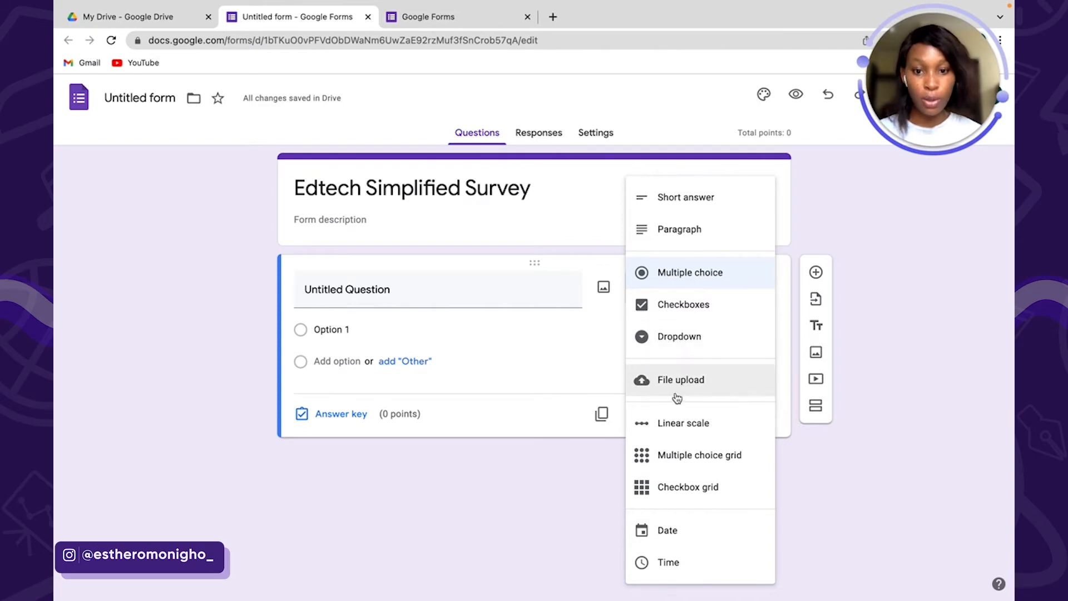
left_click(552, 286)
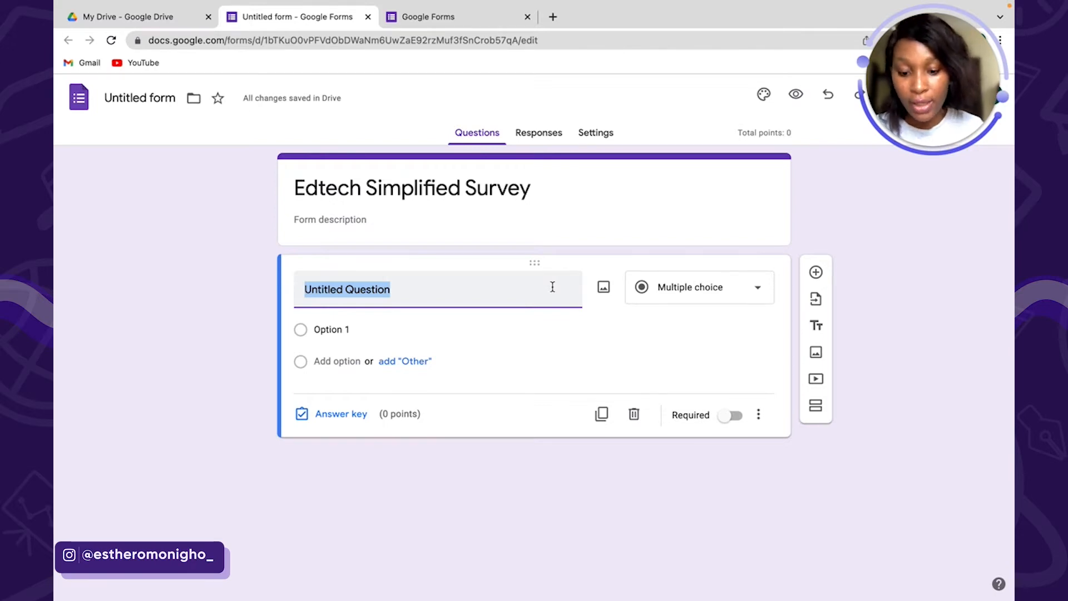
type("W")
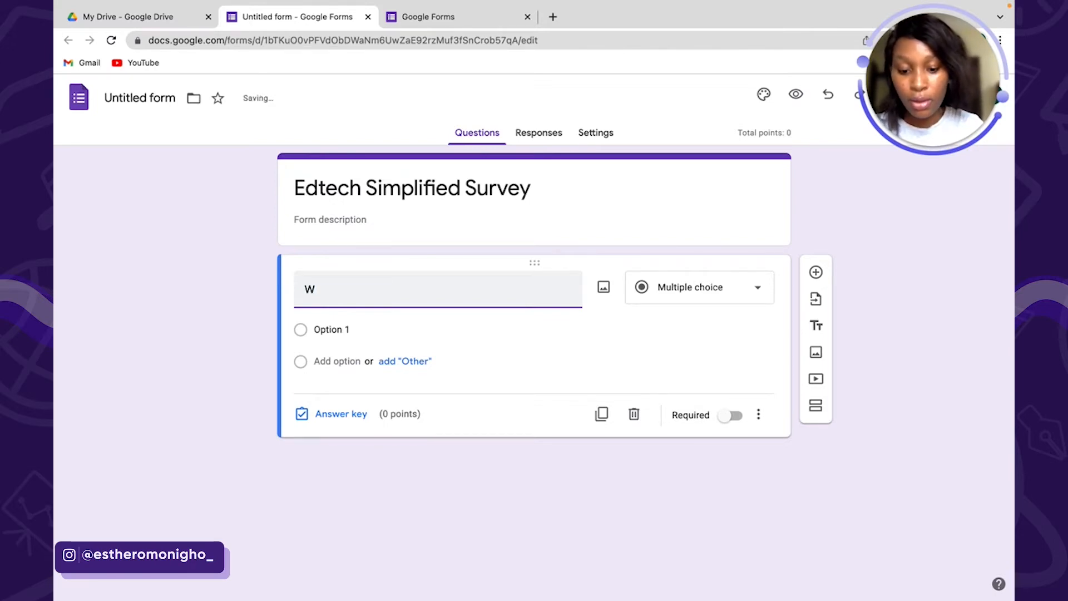
type("hat is y")
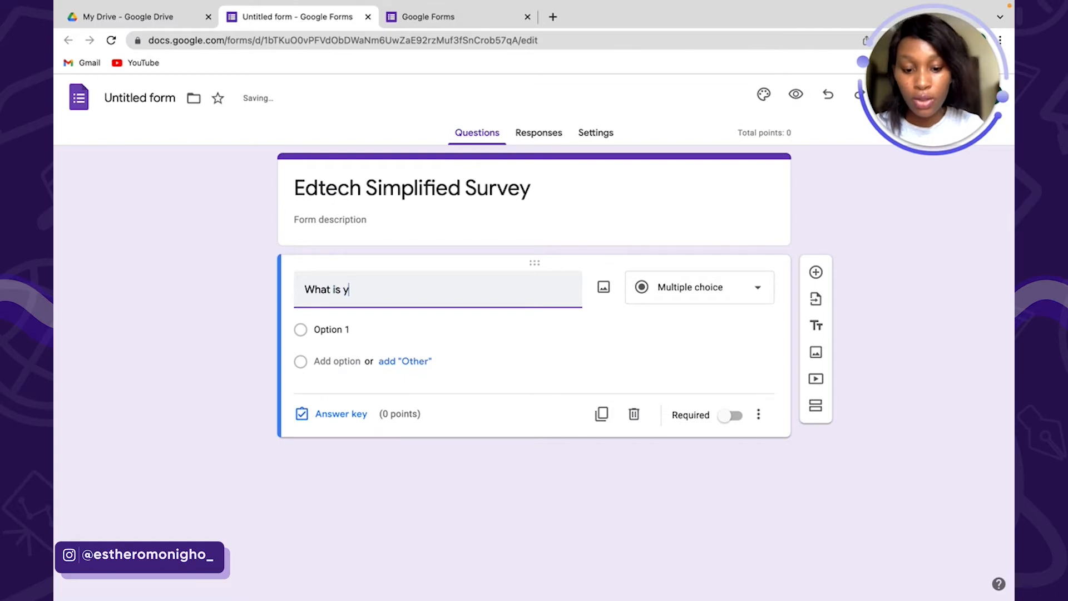
type("our name?")
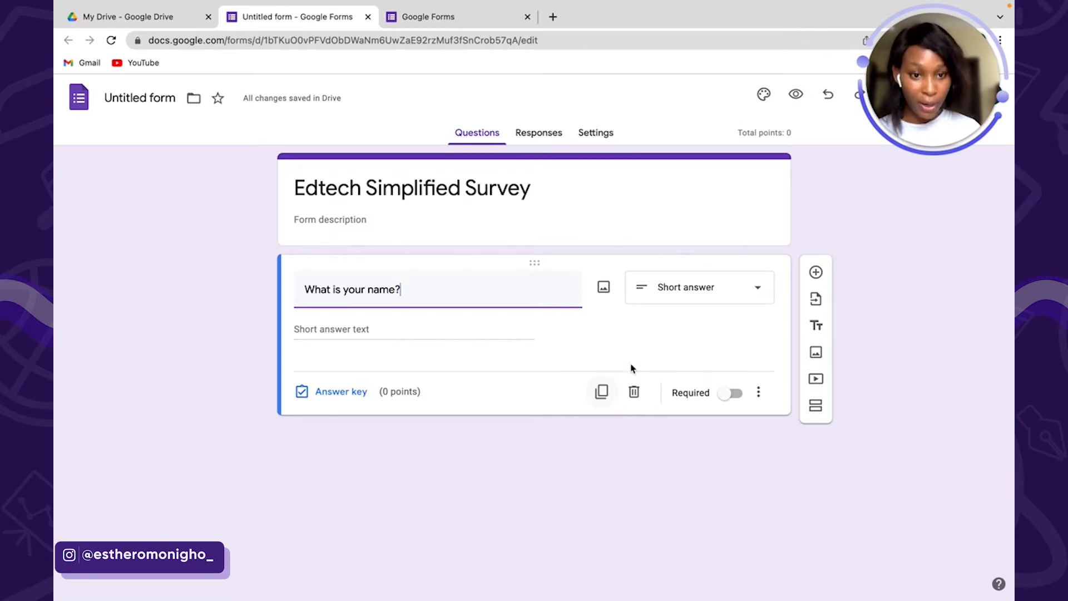
Step: Add a second question, "Where do you live?", with the Paragraph answer type
left_click(816, 274)
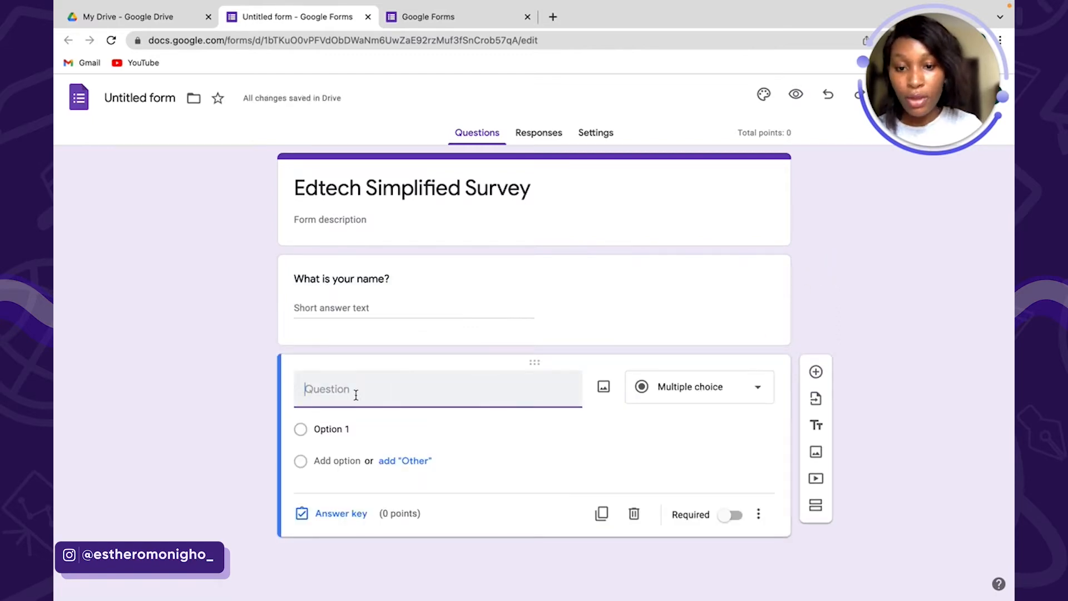
type("W")
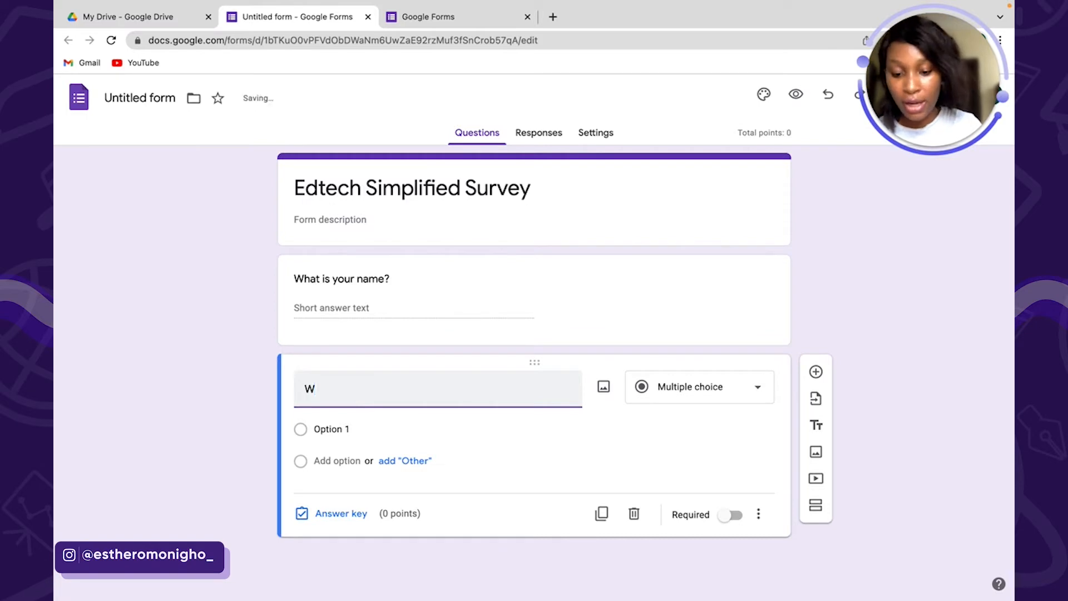
type("here do yo")
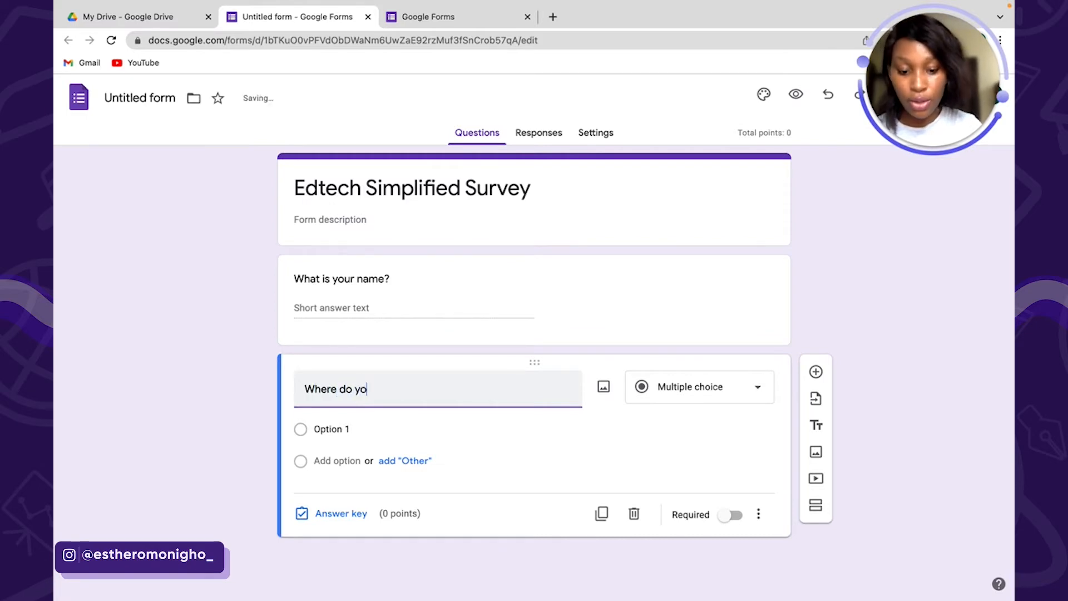
type("u live?")
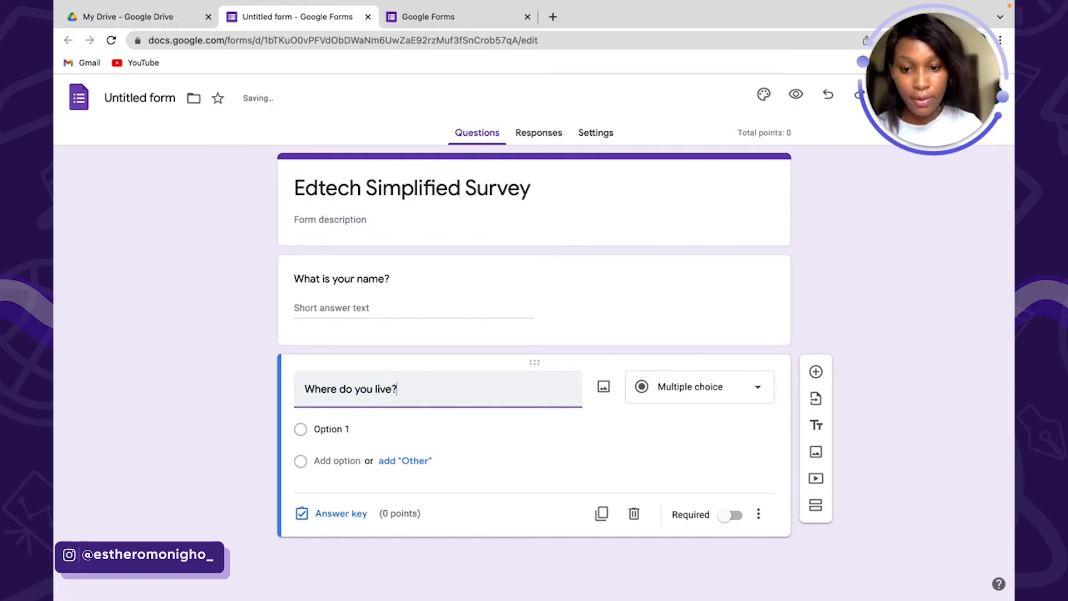
left_click(639, 398)
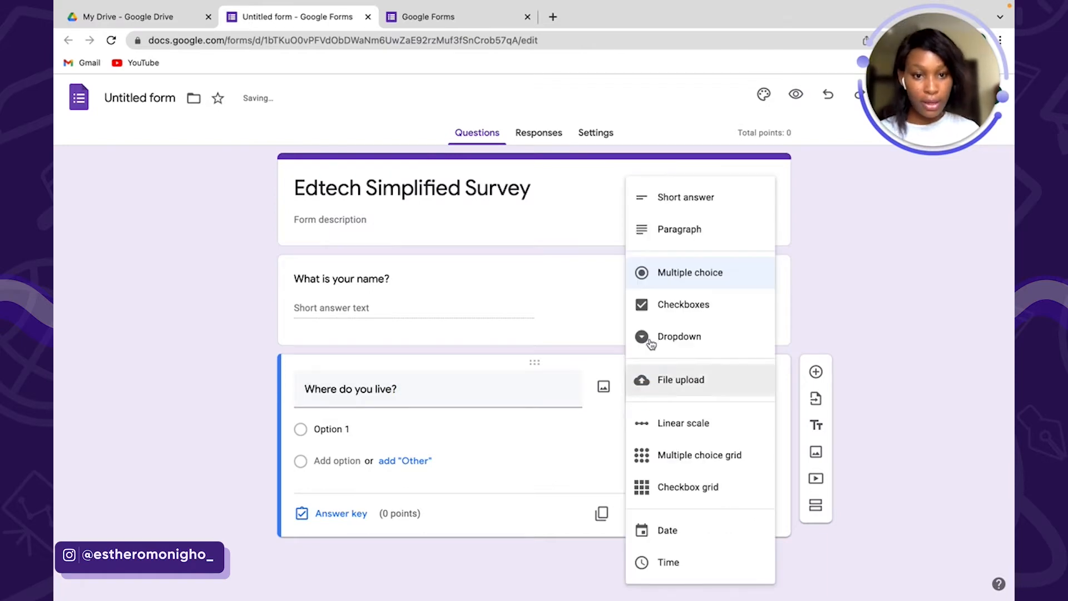
left_click(671, 232)
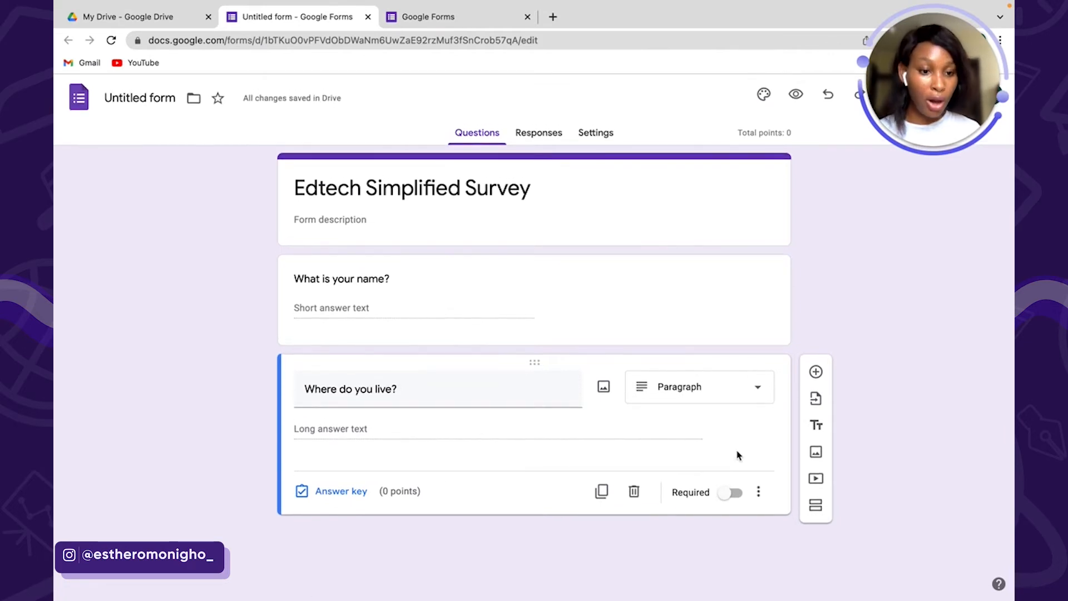
Step: Add a third, multiple-choice question worded "Do you like rice?"
left_click(815, 372)
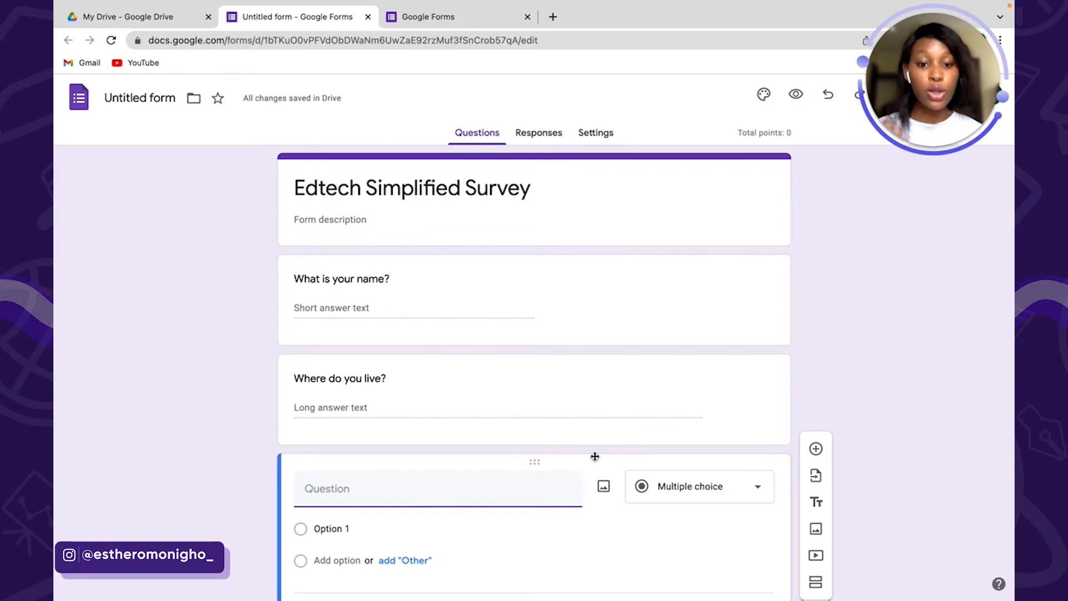
scroll(594, 453, "down", 2)
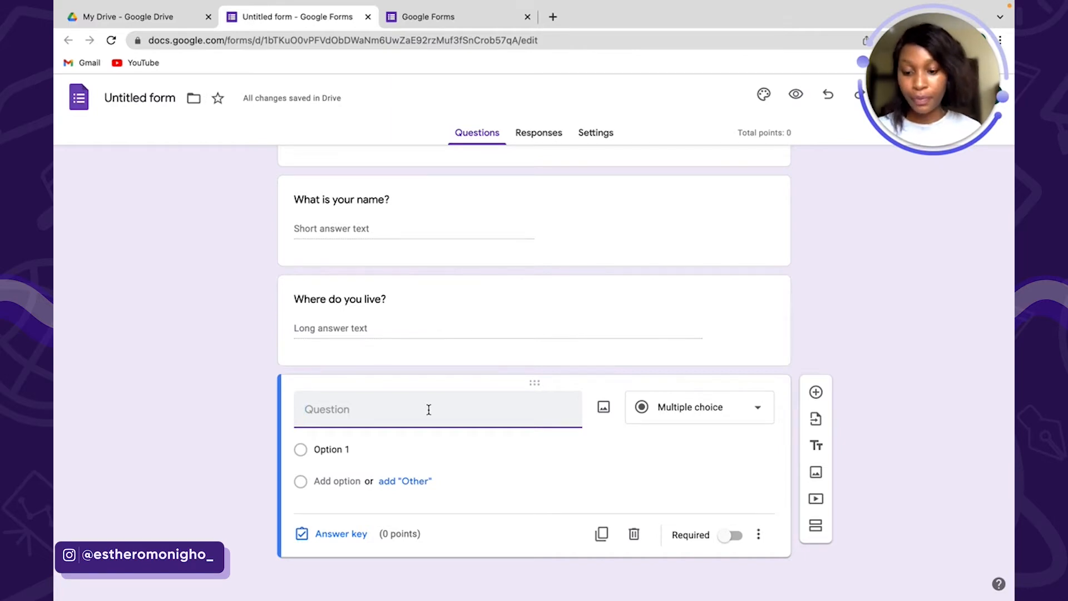
type("Do you like rice?")
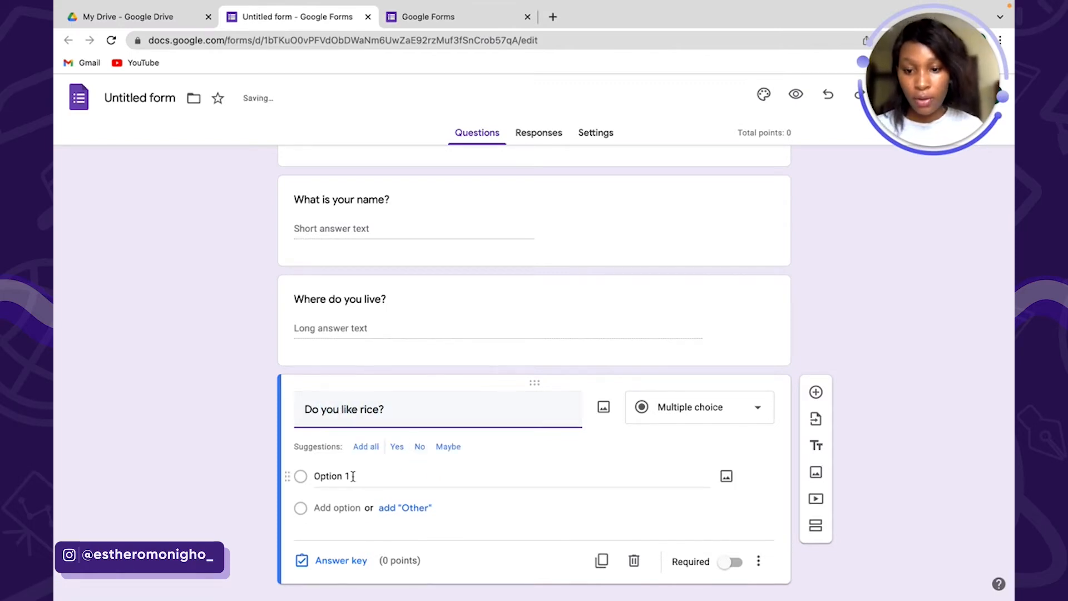
Step: Give the rice question the answer options Yes, No and Maybe
left_click(353, 477)
left_click(353, 477)
key("BackSpace")
key("BackSpace")
key("BackSpace")
key("BackSpace")
key("BackSpace")
key("BackSpace")
key("BackSpace")
key("BackSpace")
type("Yes")
left_click(359, 508)
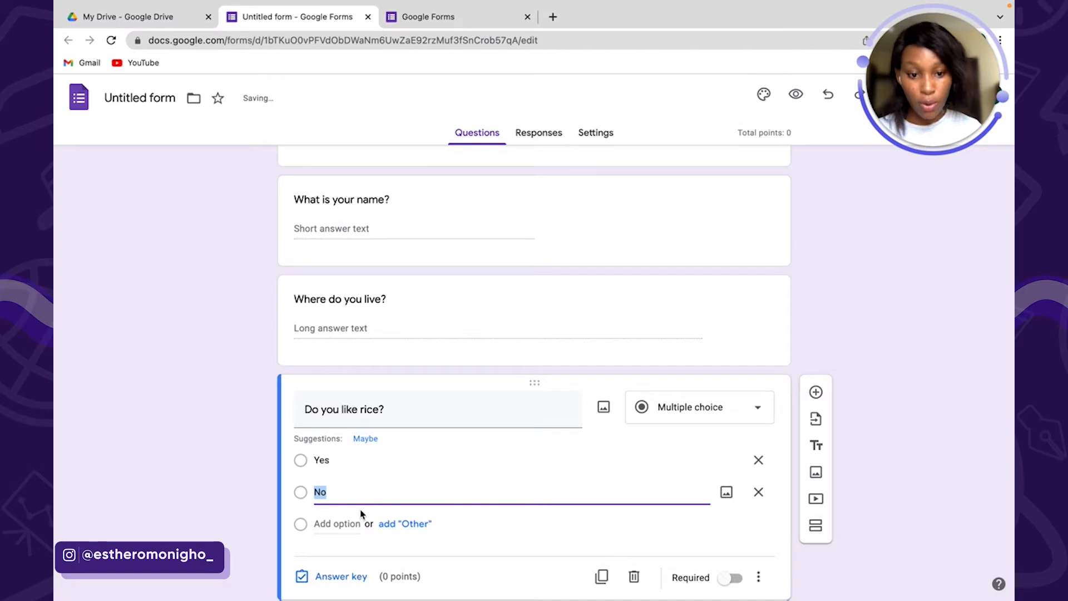
type("No")
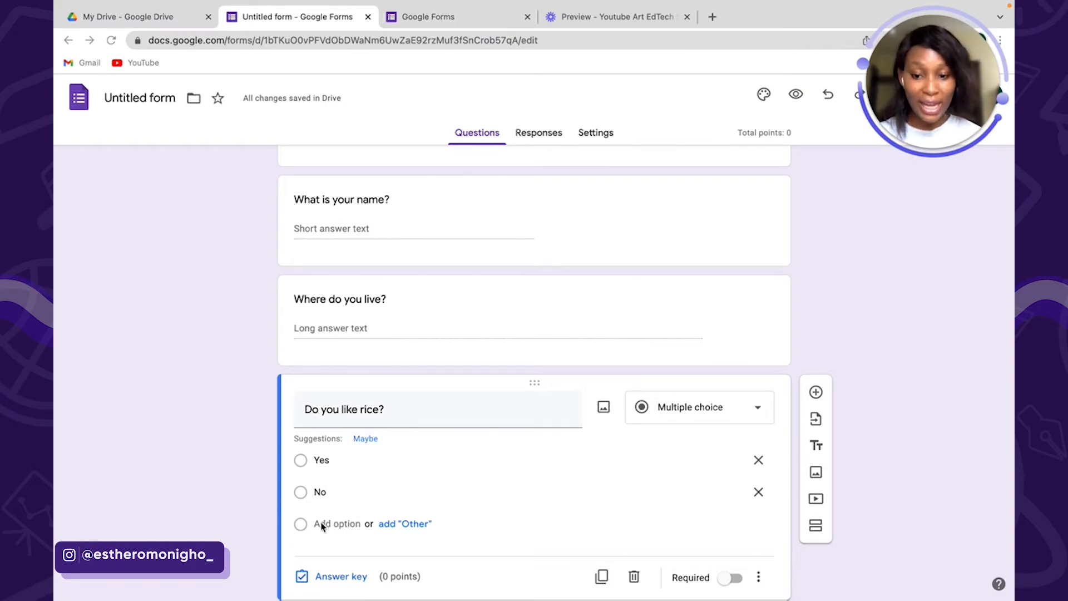
left_click(325, 525)
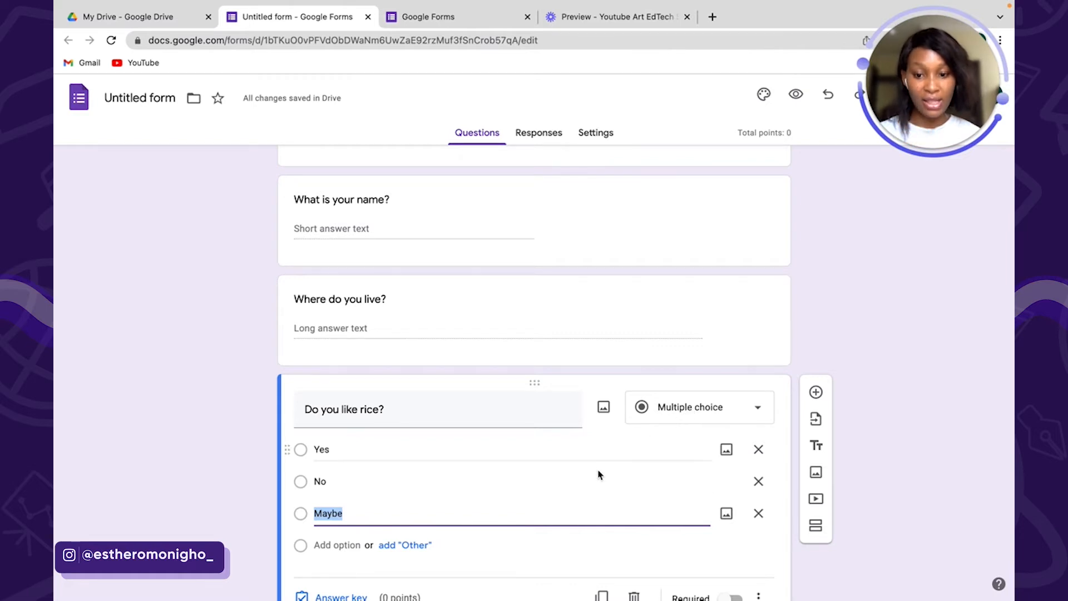
Step: In the rice question's answer key, mark Yes as correct and assign 5 points
scroll(595, 474, "down", 2)
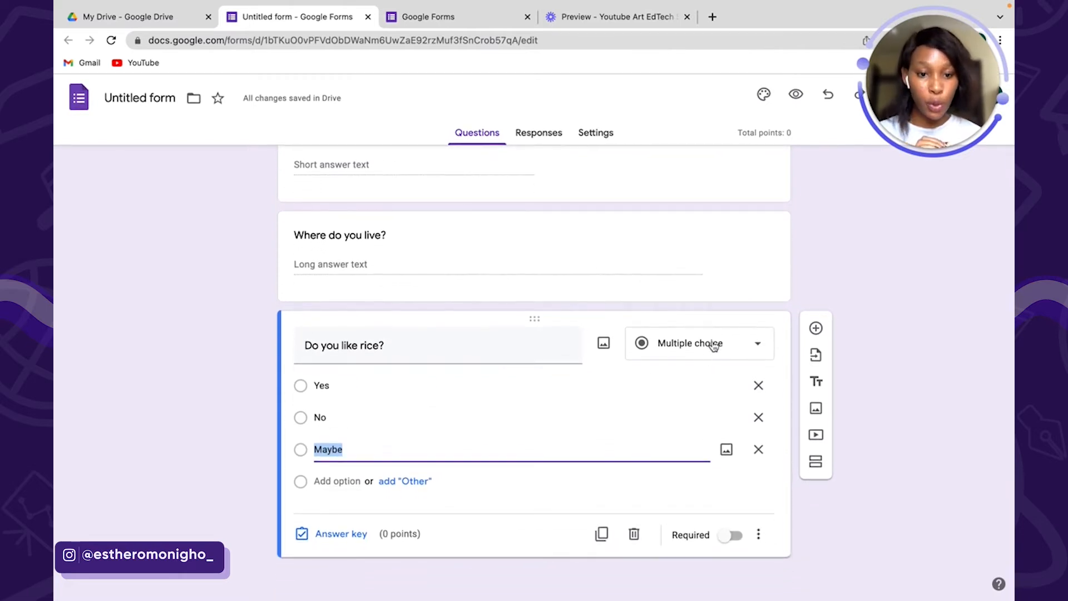
left_click(337, 535)
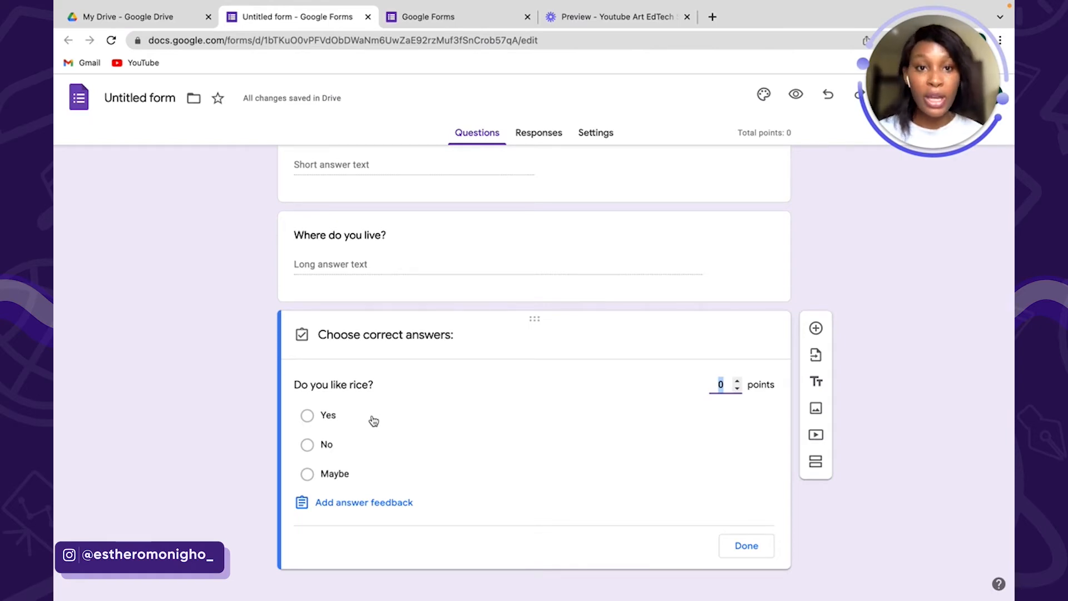
left_click(309, 416)
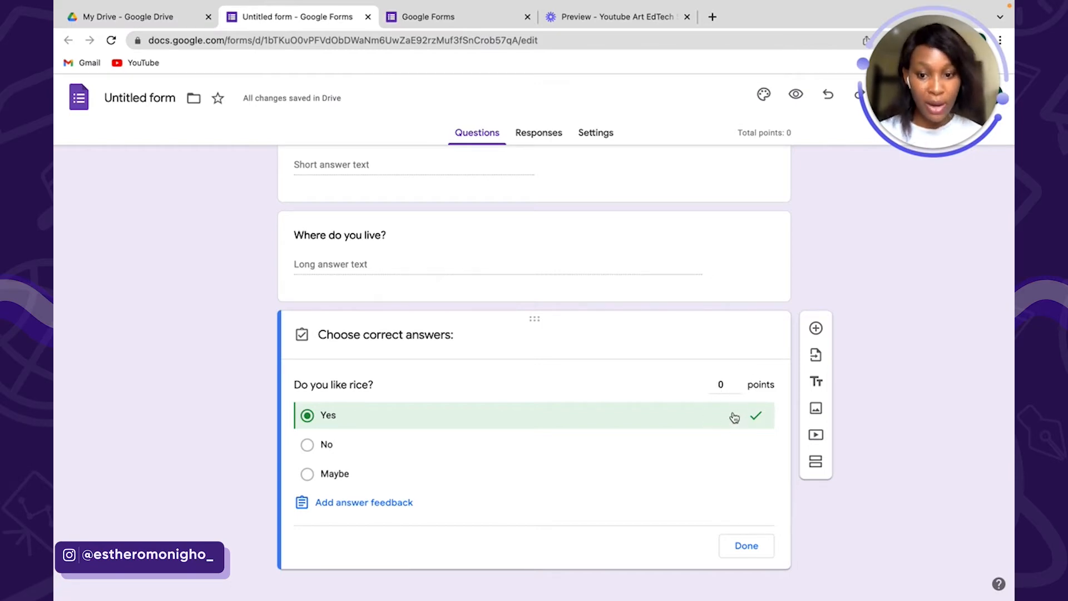
left_click(725, 382)
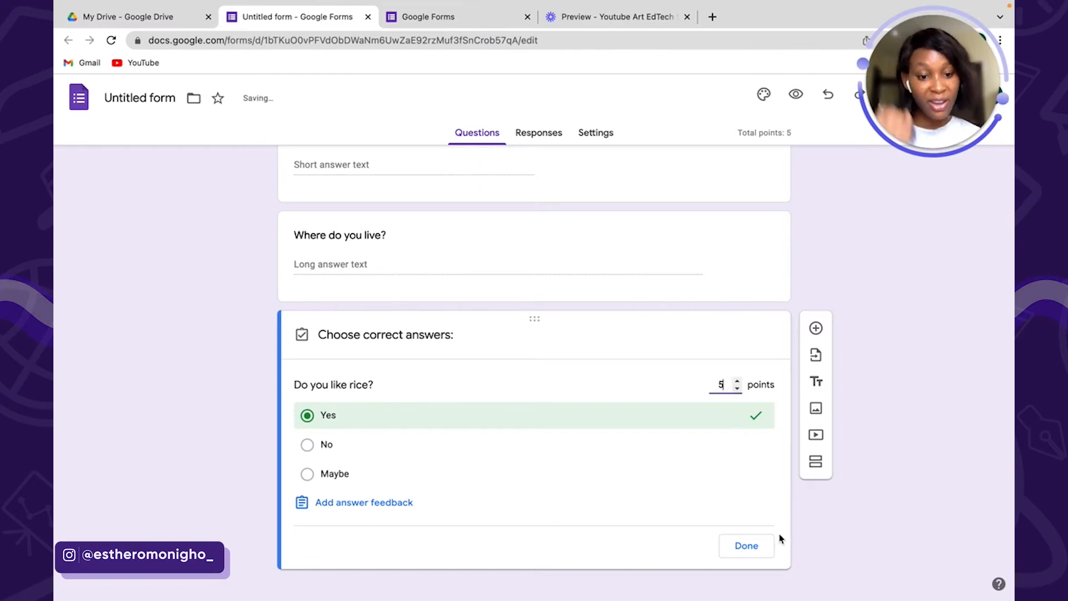
left_click(746, 545)
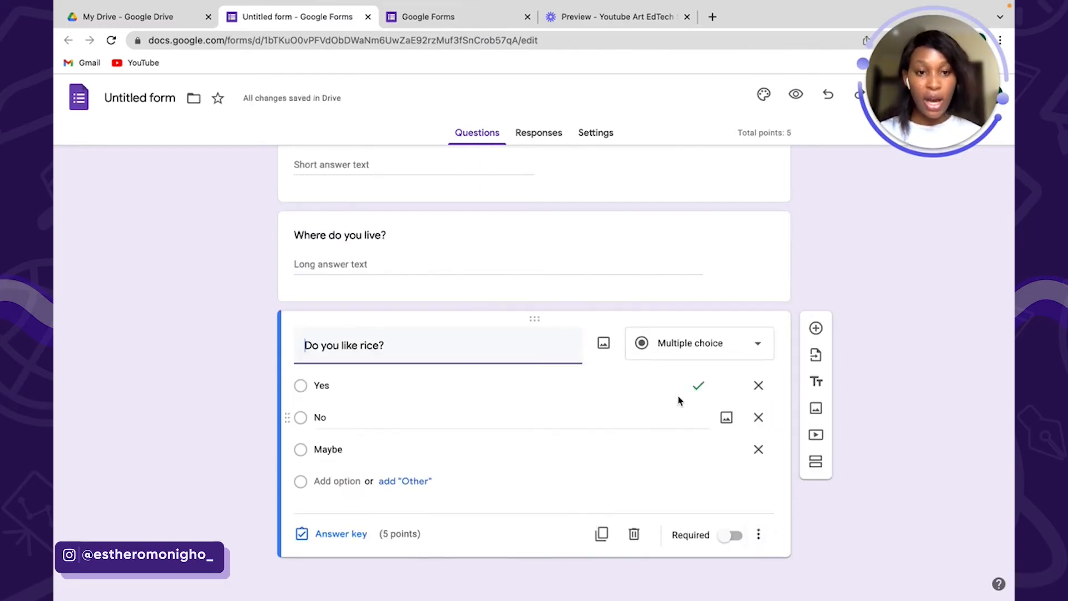
Step: Add a fourth question below the rice question, with the Checkboxes answer type
left_click(815, 329)
left_click(711, 408)
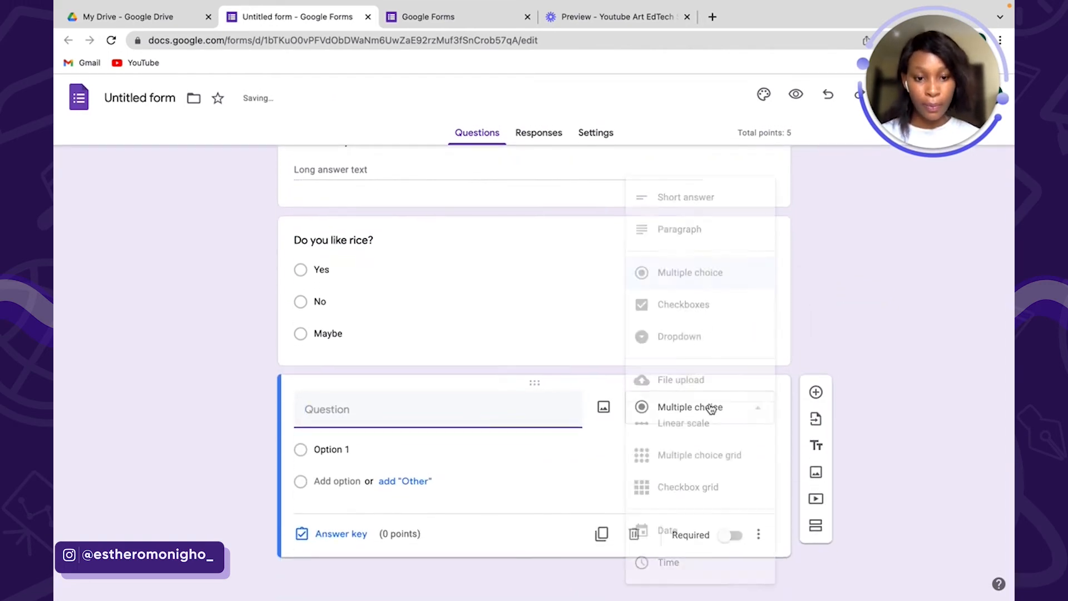
left_click(694, 310)
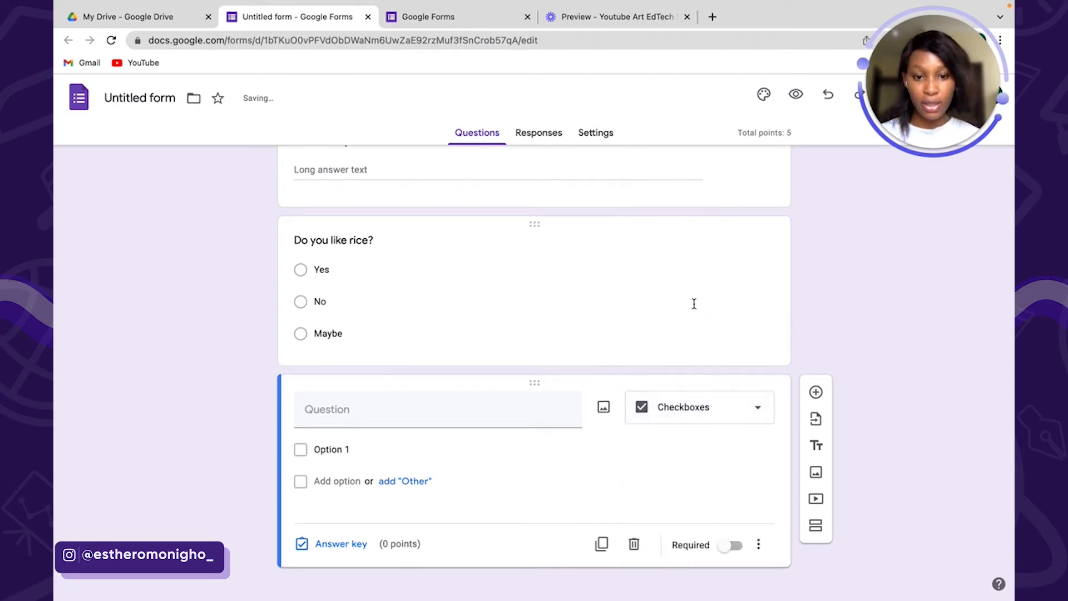
Step: Word the new checkbox question "What is your favourite colour?"
left_click(390, 416)
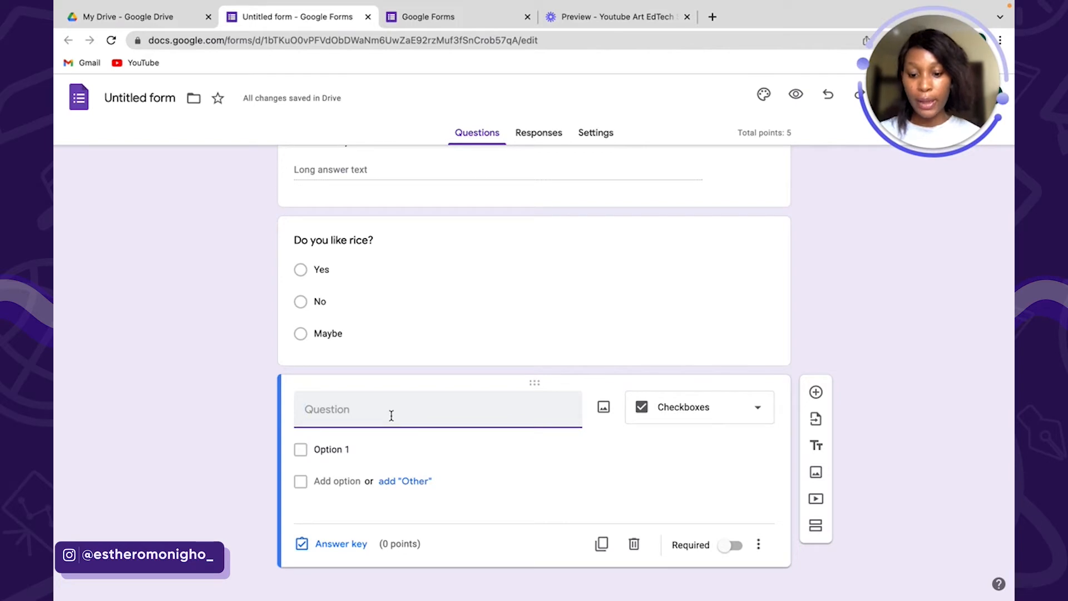
type("What")
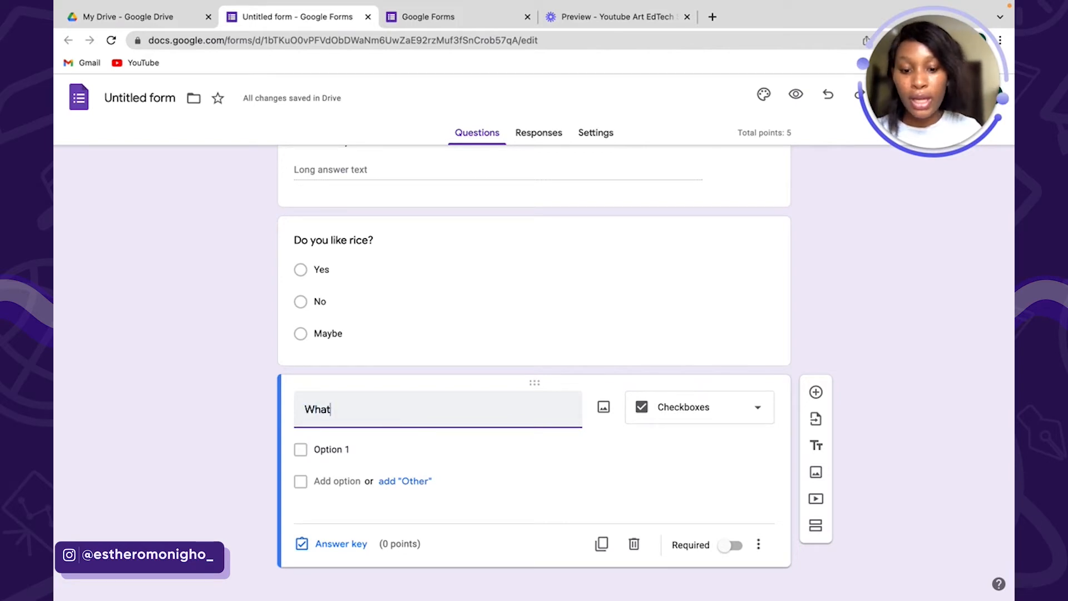
type(" kind o")
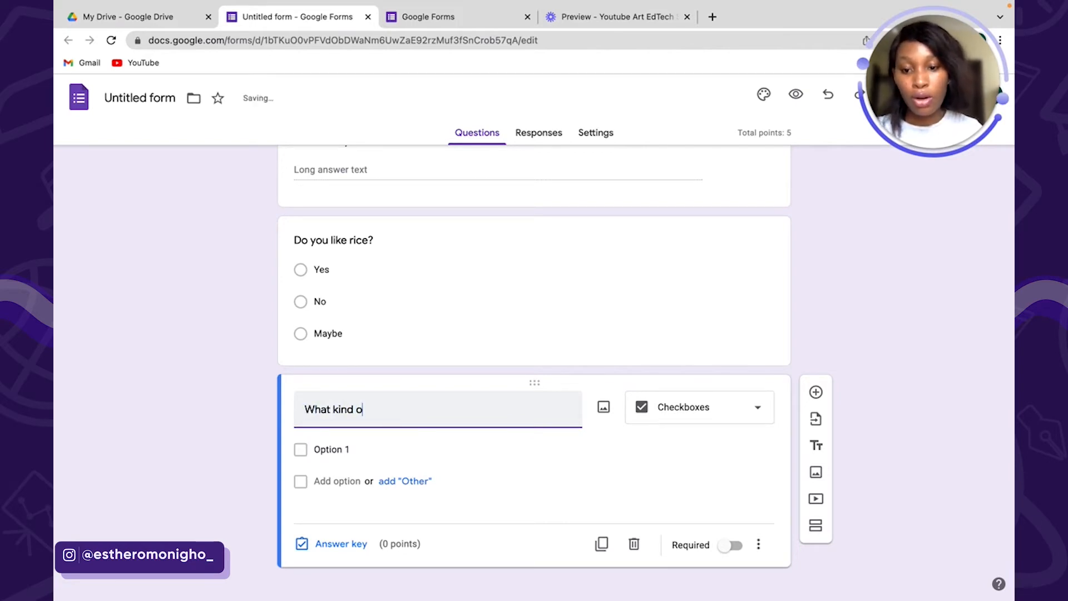
key("BackSpace")
key("BackSpace")
key("BackSpace")
key("BackSpace")
key("BackSpace")
key("BackSpace")
type("is your fav")
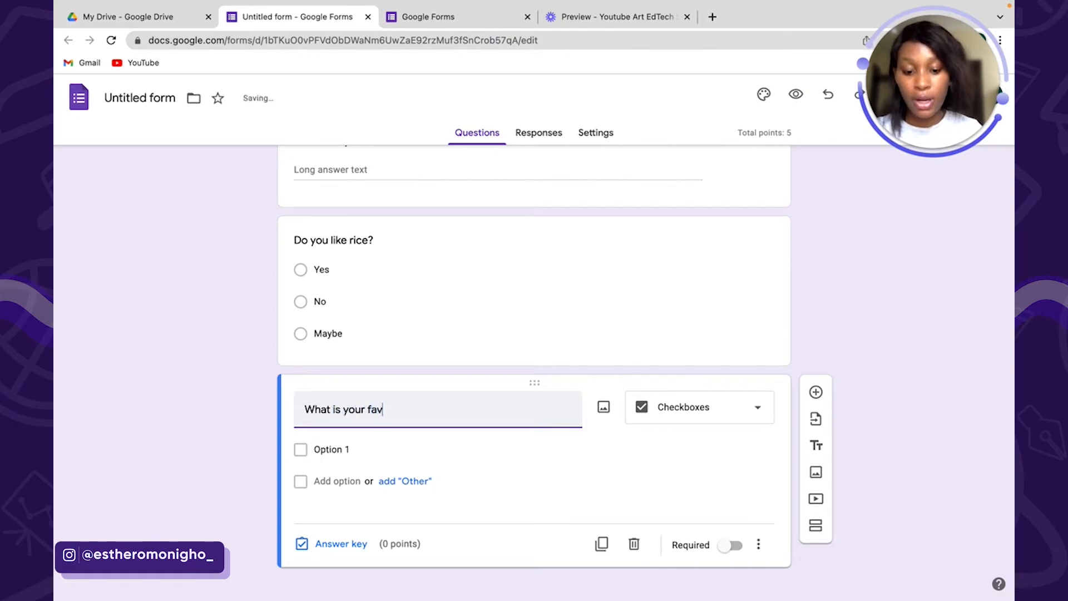
type("ourite c")
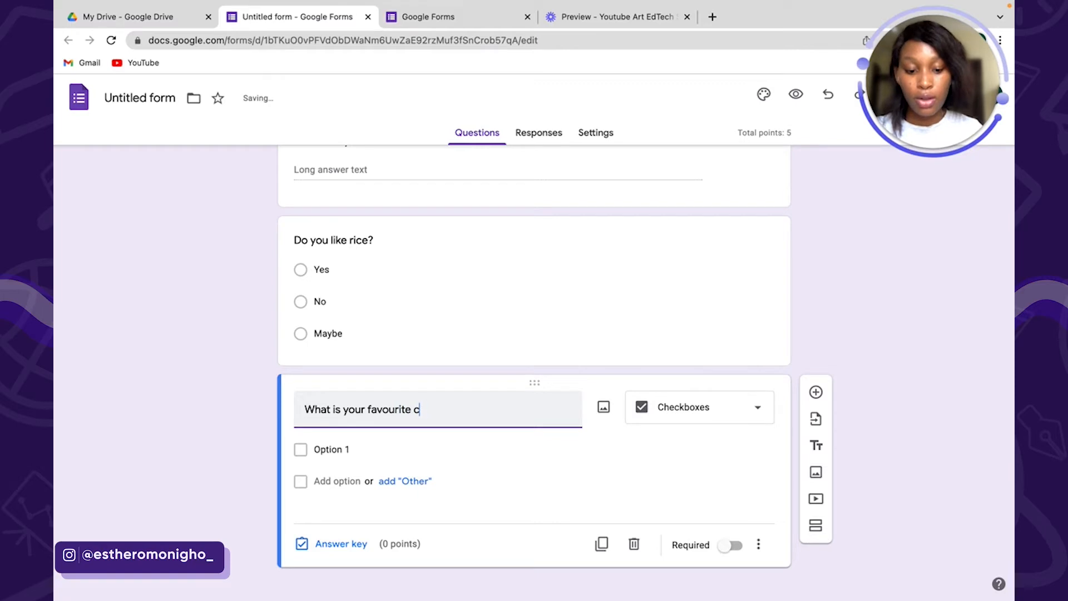
type("olour")
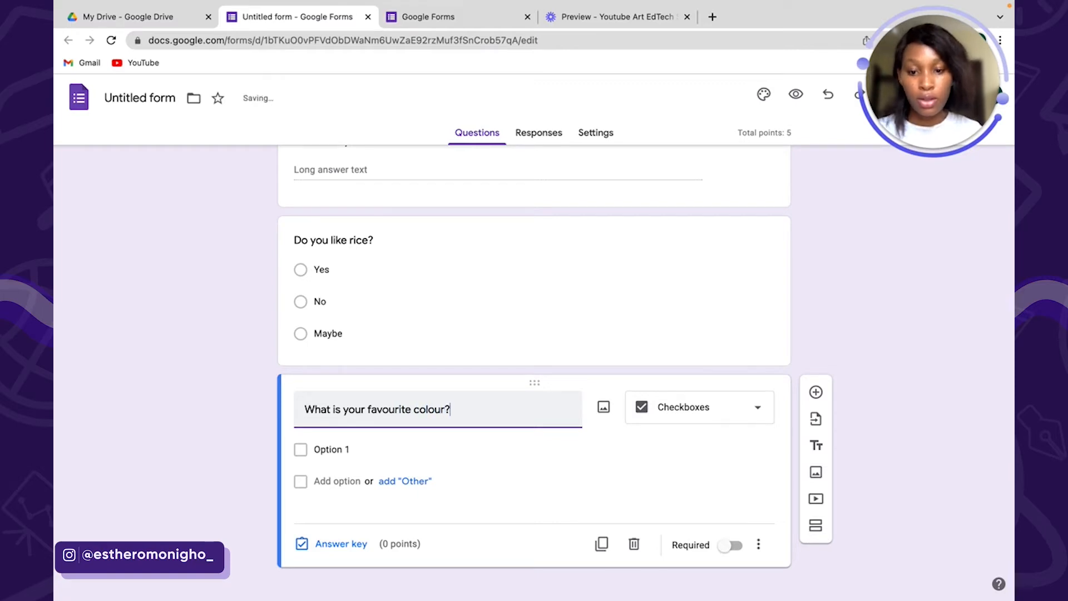
Step: Give the favourite colour question the answer options Red, Blue and Yellow
left_click(362, 450)
type("Red")
left_click(346, 481)
type("Ble")
key("BackSpace")
type("ue")
left_click(337, 512)
type("Yellow")
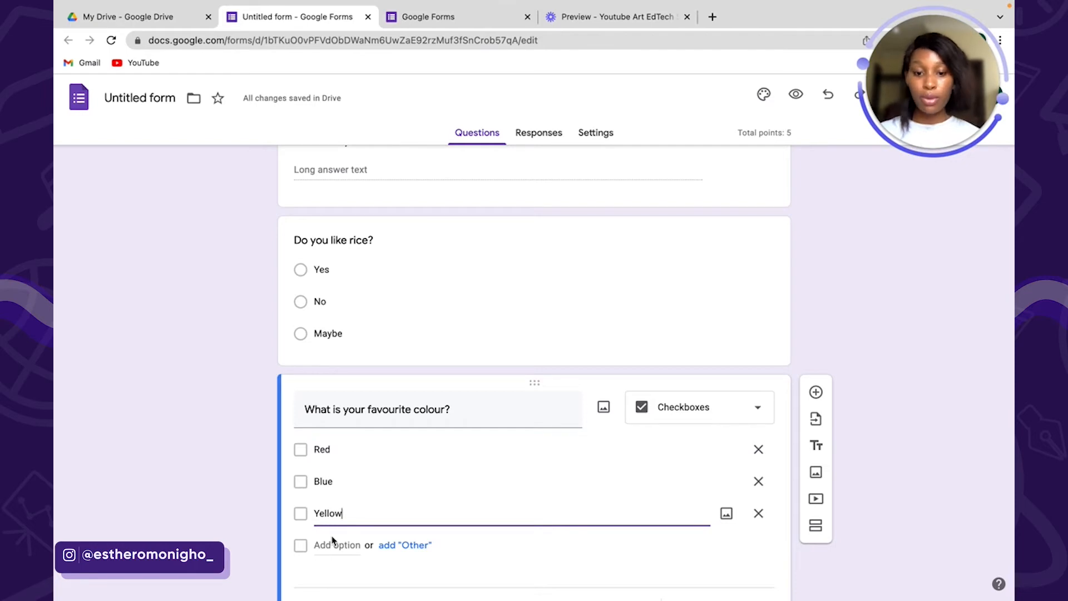
Step: In the colour question's answer key, mark Red and Yellow as the correct answers
scroll(364, 545, "down", 1)
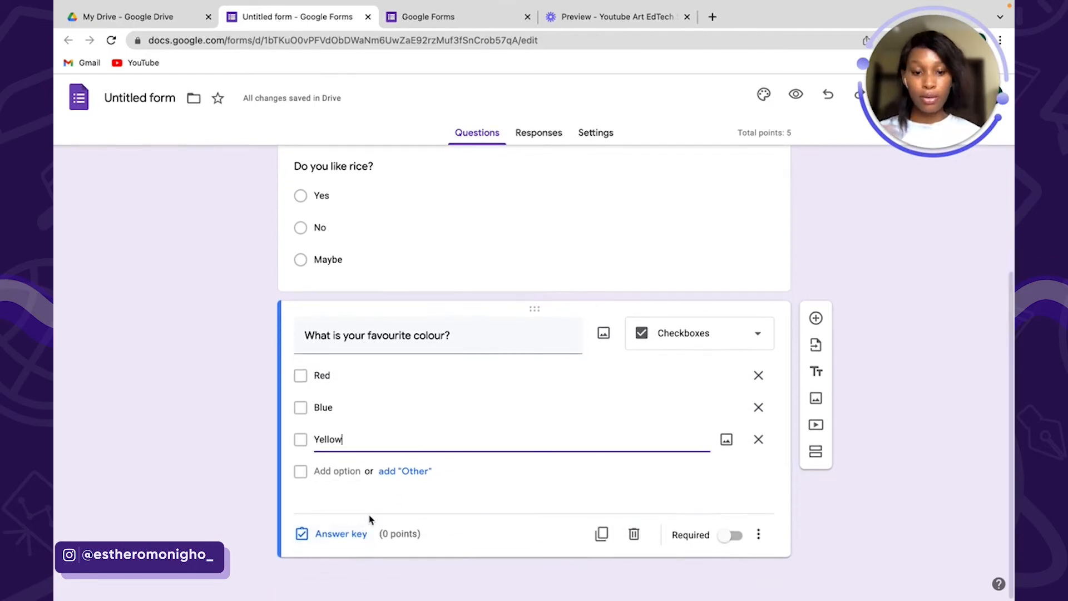
left_click(342, 533)
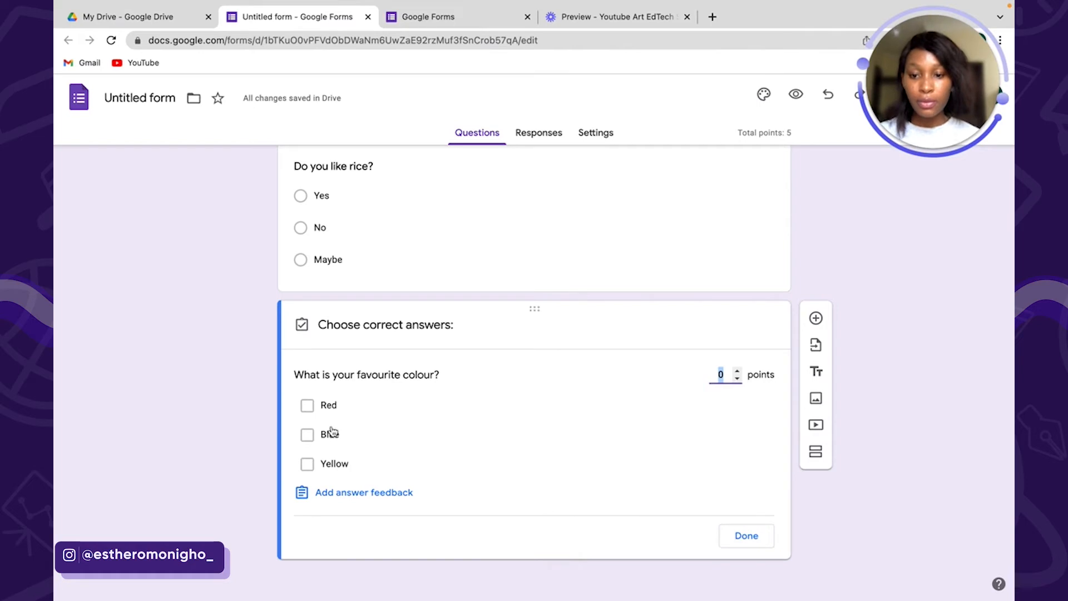
left_click(307, 406)
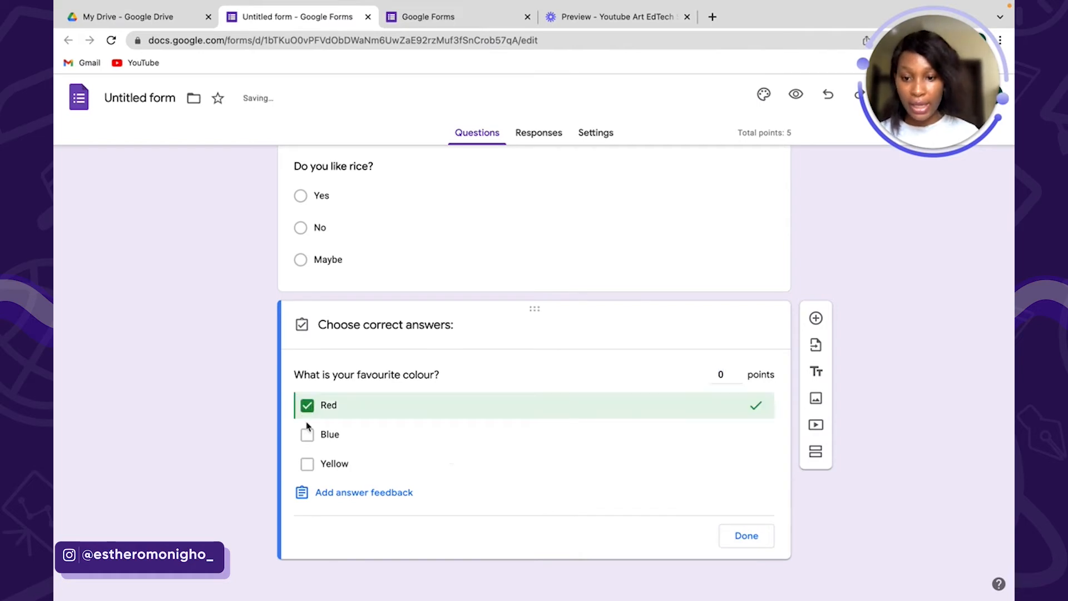
left_click(307, 464)
left_click(748, 535)
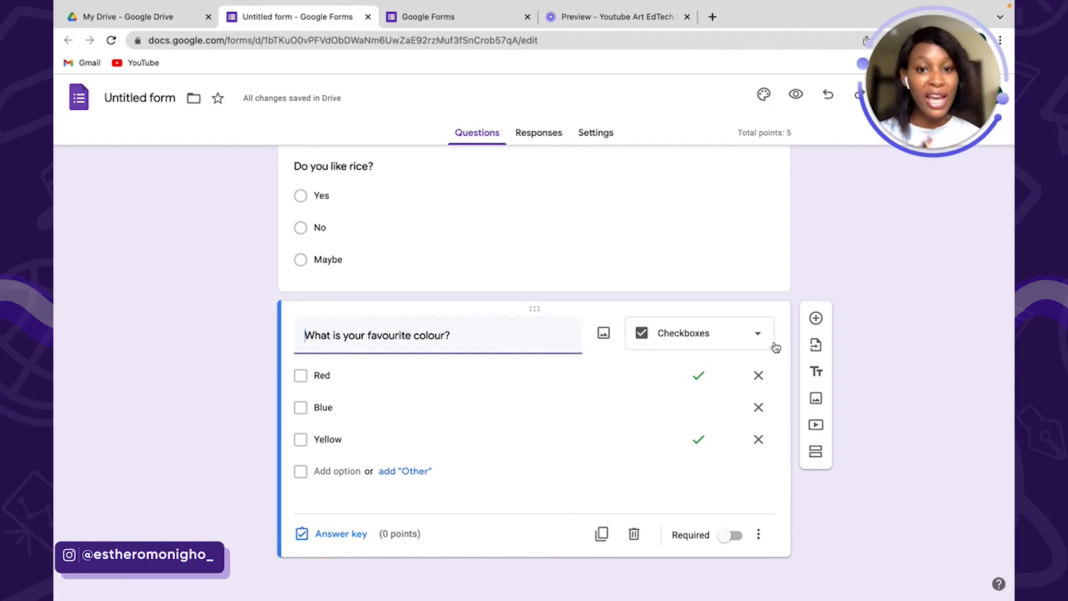
Step: Add a second section after the colour question and title it "Survey Proper"
left_click(815, 454)
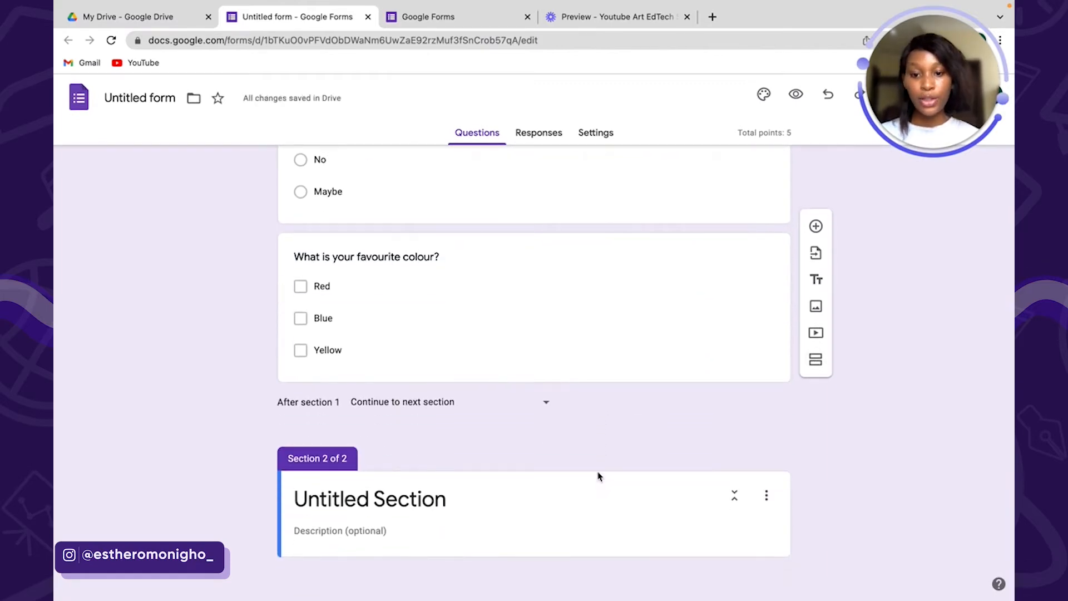
scroll(598, 475, "up", 10)
scroll(598, 473, "down", 2)
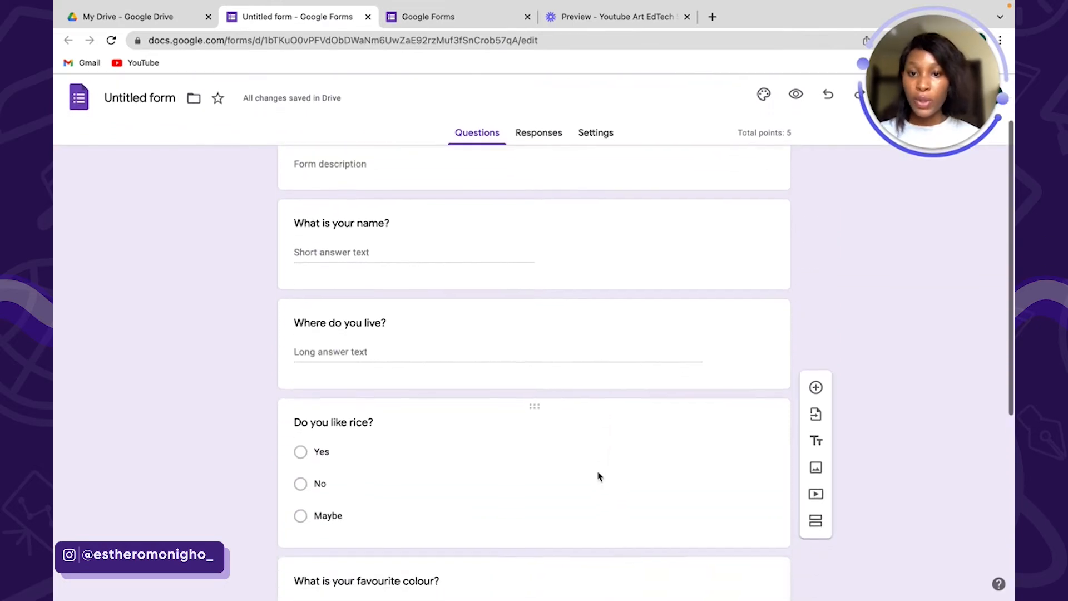
scroll(598, 472, "up", 2)
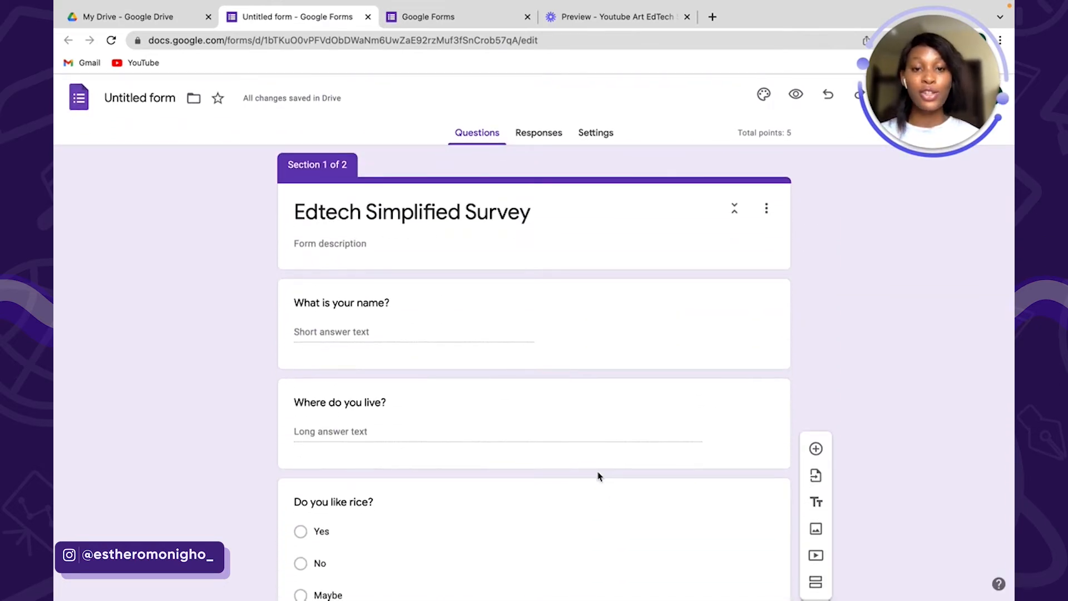
scroll(597, 481, "down", 10)
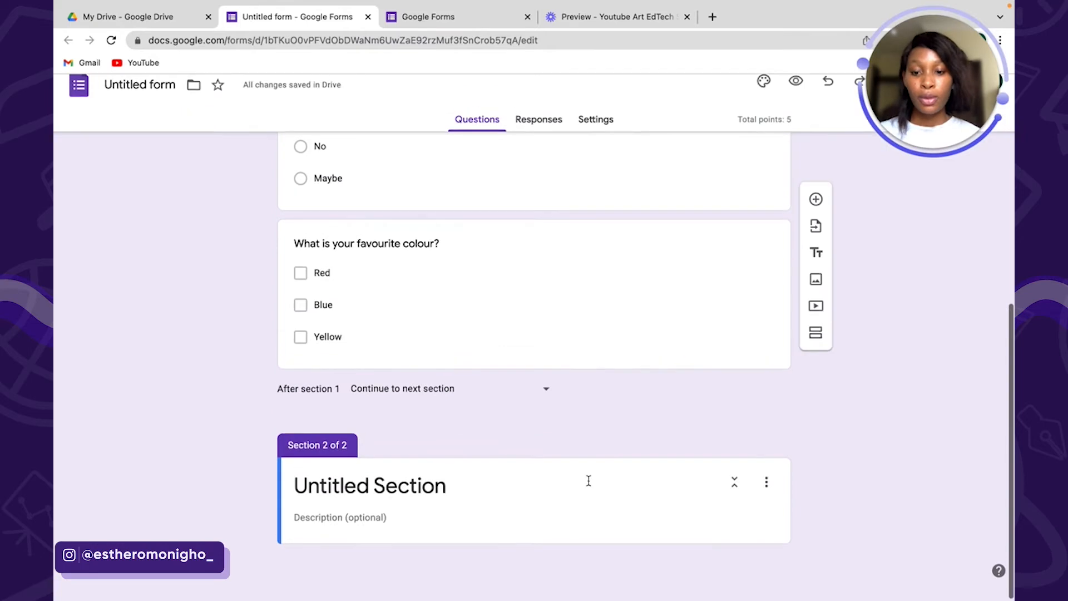
left_click(507, 531)
left_click(474, 507)
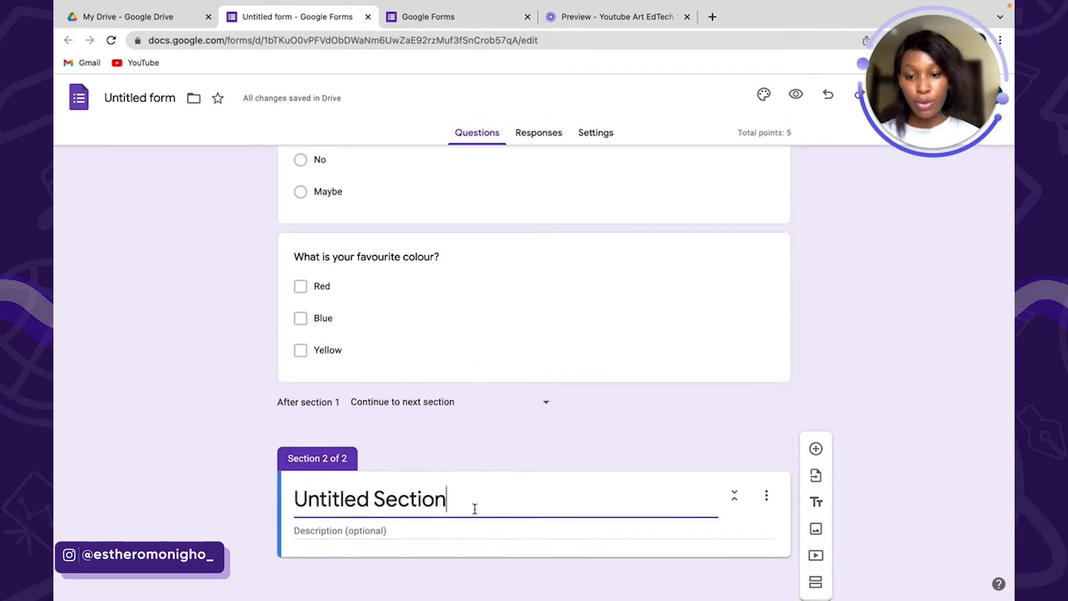
left_click_drag(450, 499, 289, 494)
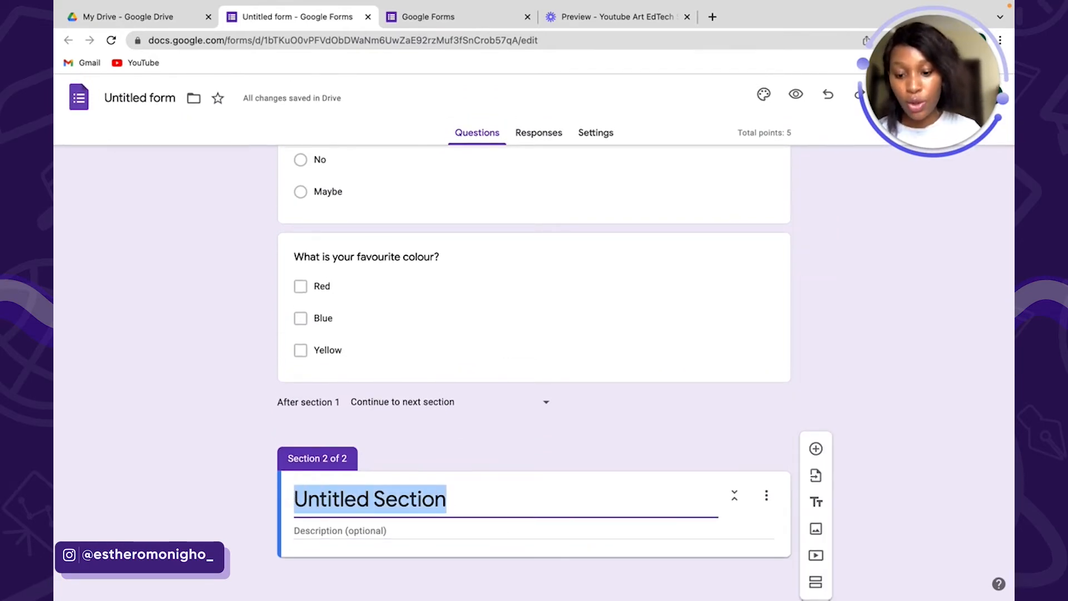
type("Survey Proper")
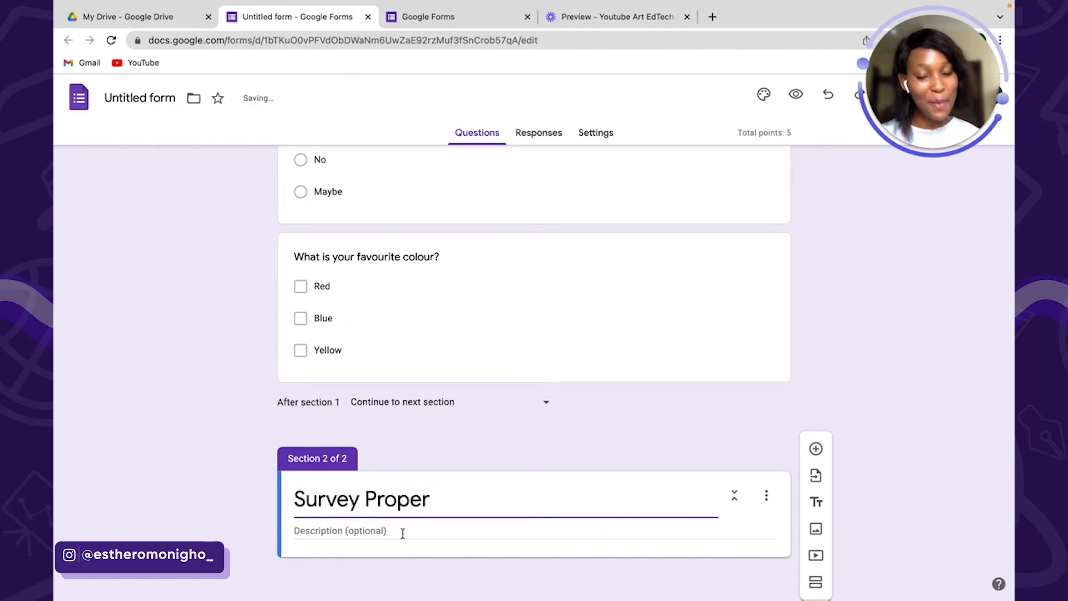
Step: Add a multiple-choice question worded "Has this channel been helpful to you?" to the Survey Proper section
left_click(815, 449)
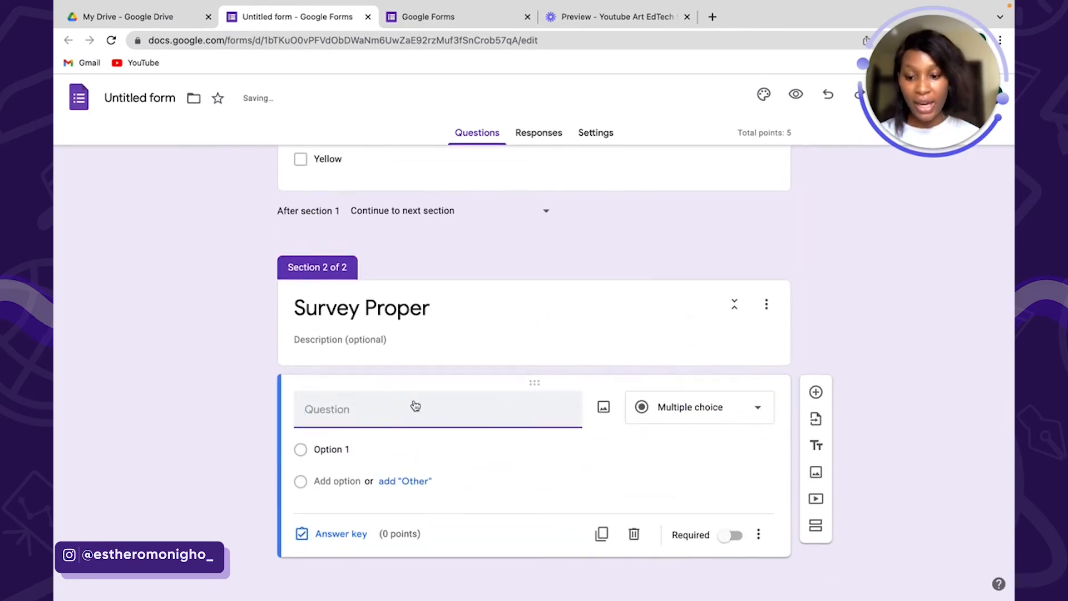
type("Has this channel ")
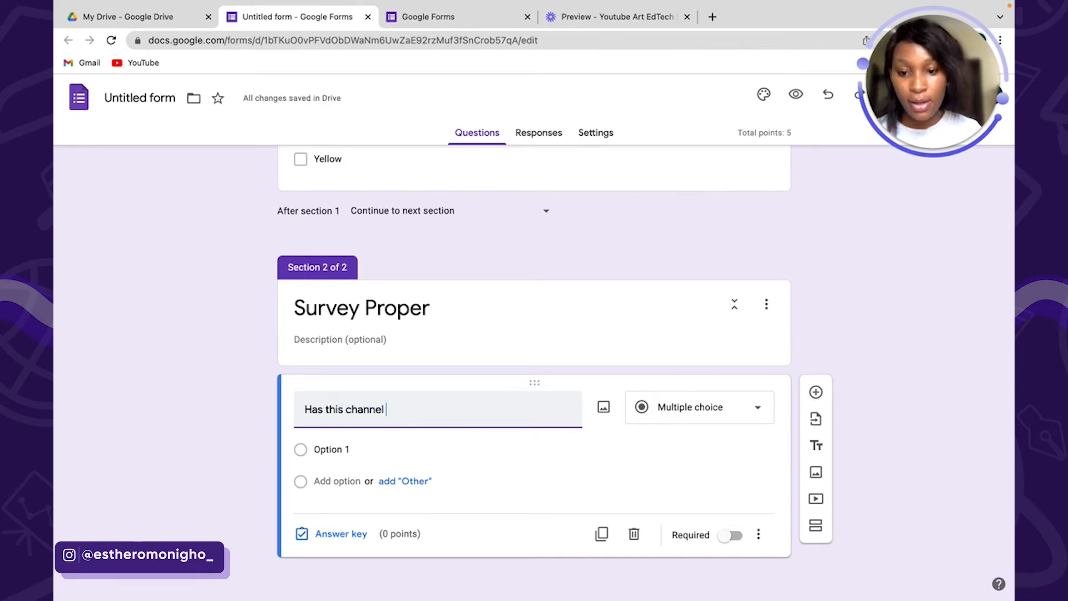
type("been h")
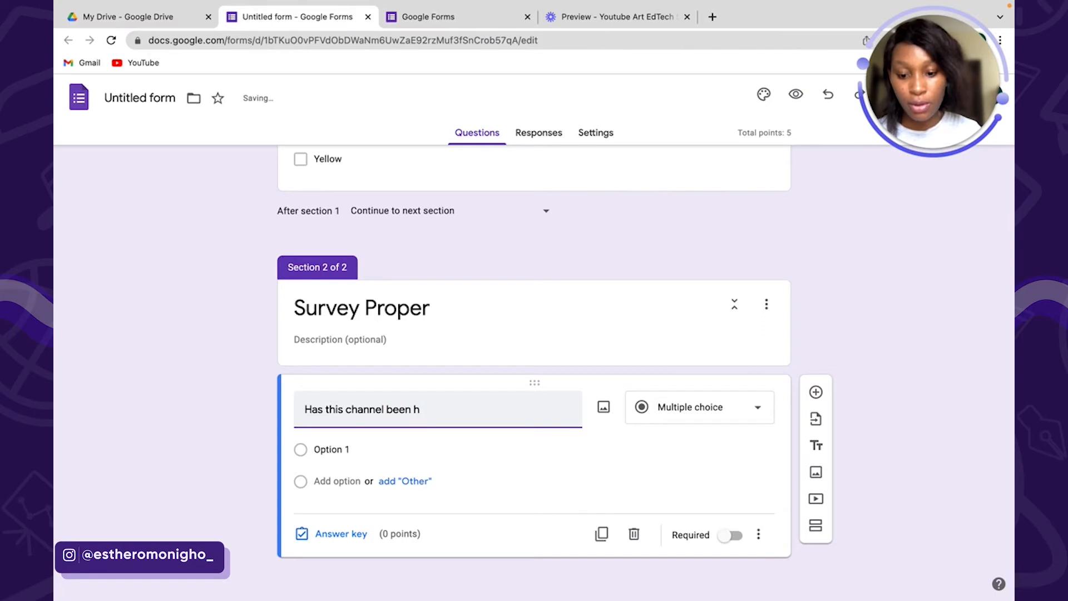
type("elpful to you?")
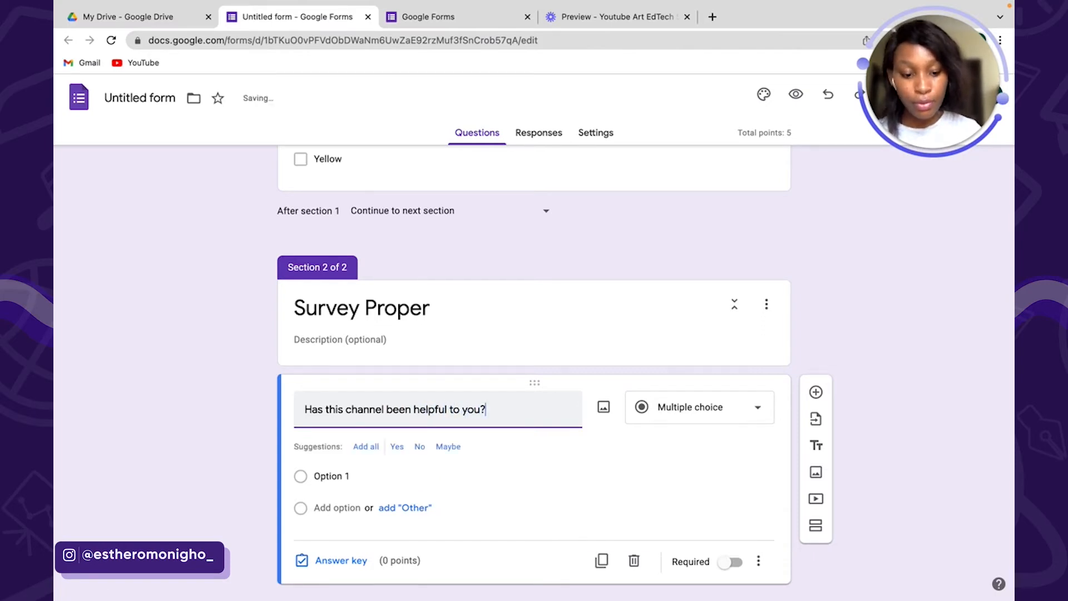
Step: Give the channel question the answer options Yes, No and Maybe, and make it required
left_click(341, 472)
type("Yes")
left_click(341, 503)
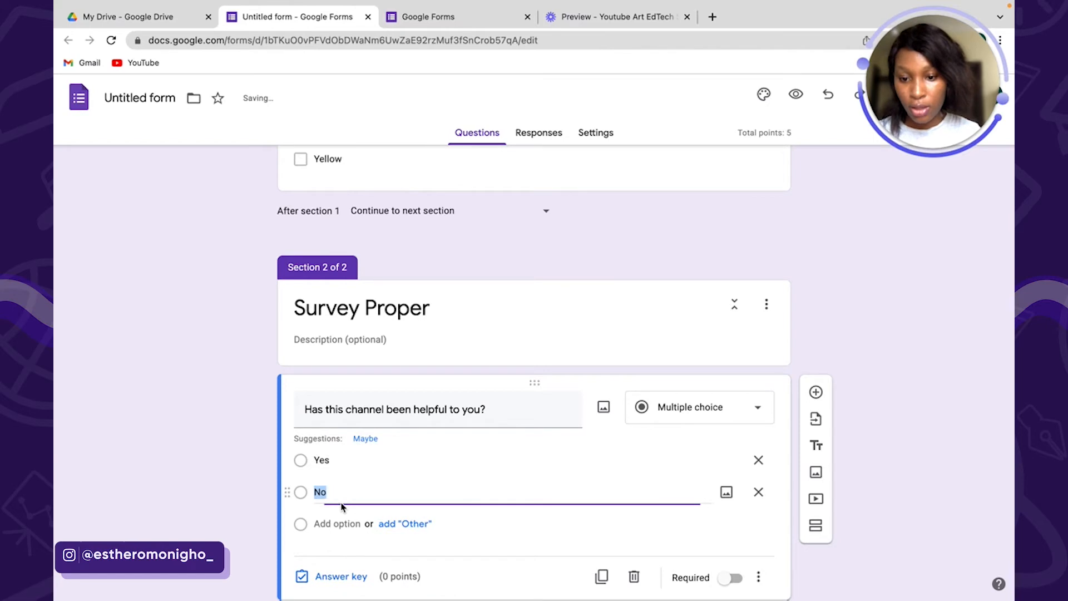
left_click(341, 523)
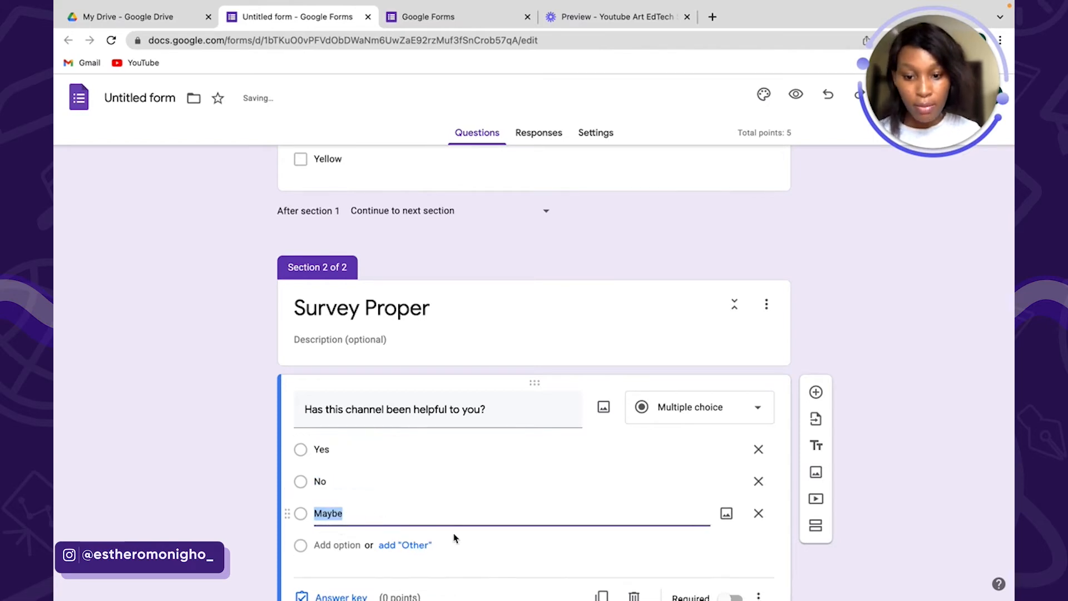
scroll(453, 535, "down", 1)
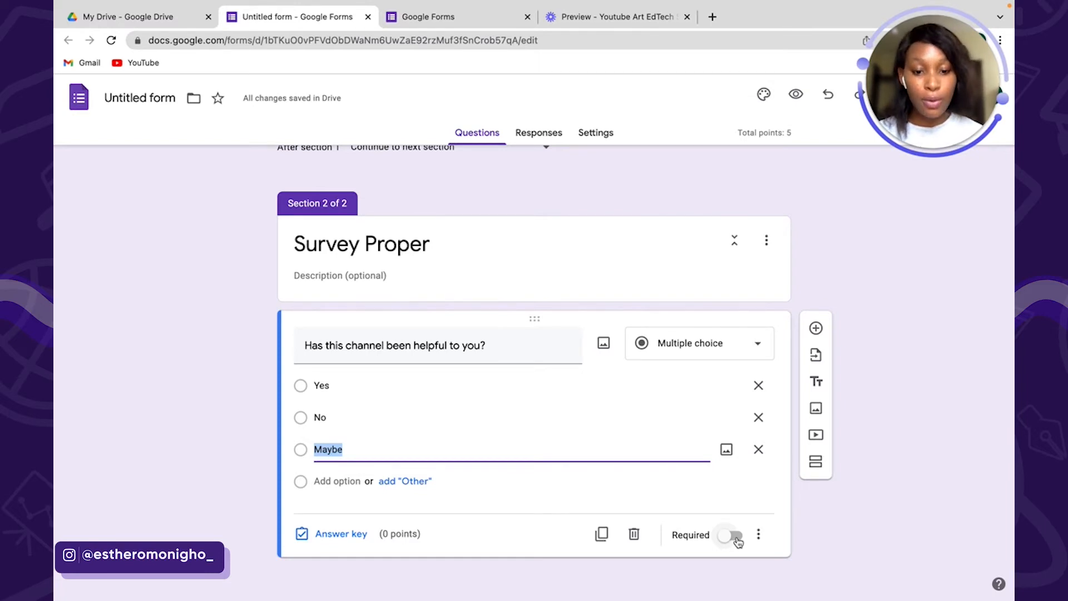
left_click(738, 542)
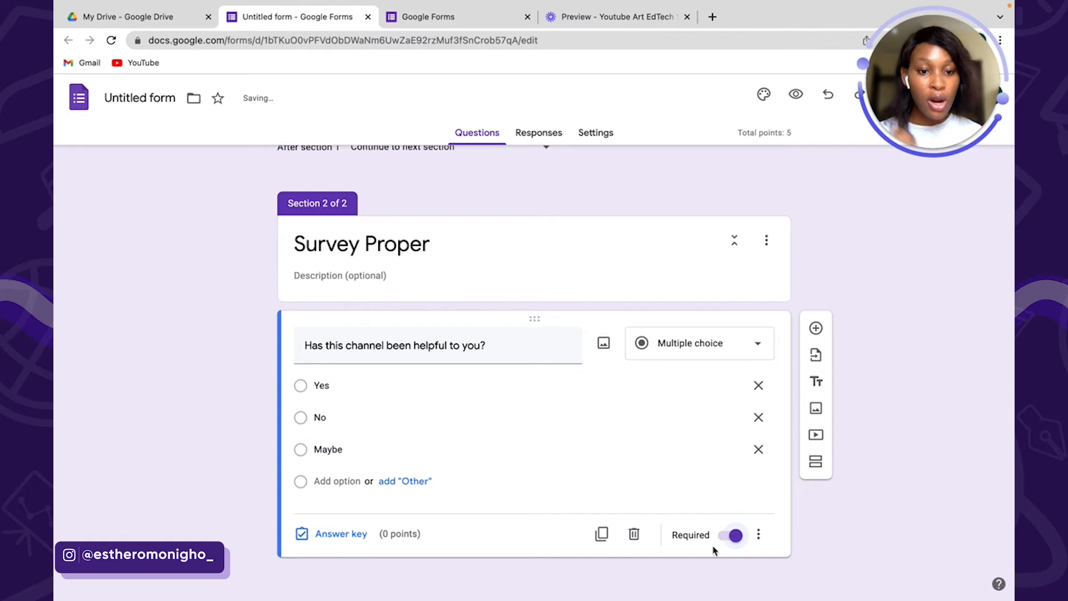
Step: Add another question below the channel question, with the Linear scale answer type
left_click(815, 330)
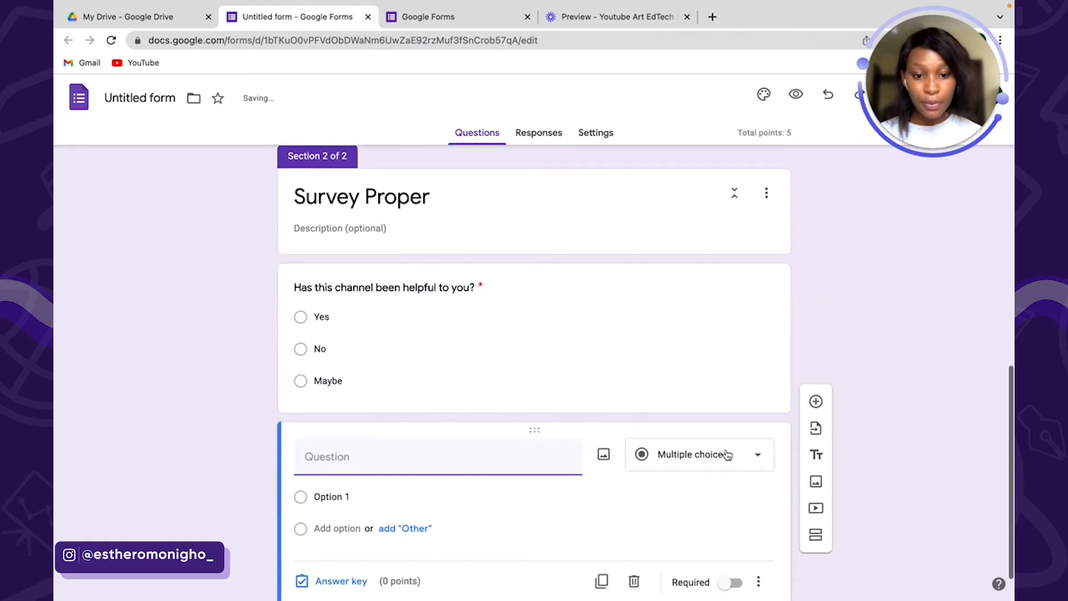
left_click(722, 409)
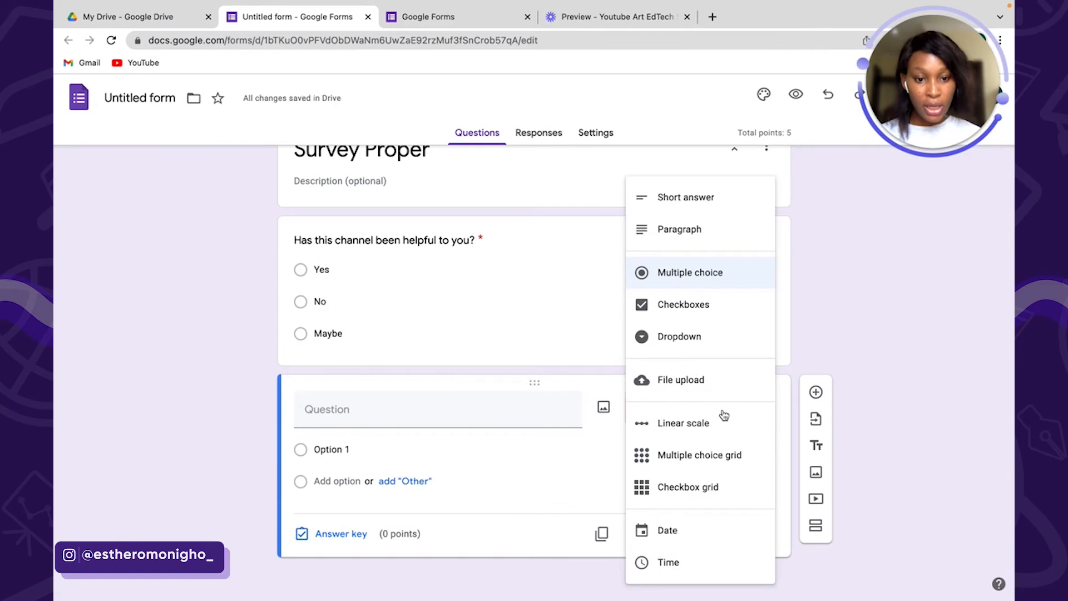
left_click(693, 429)
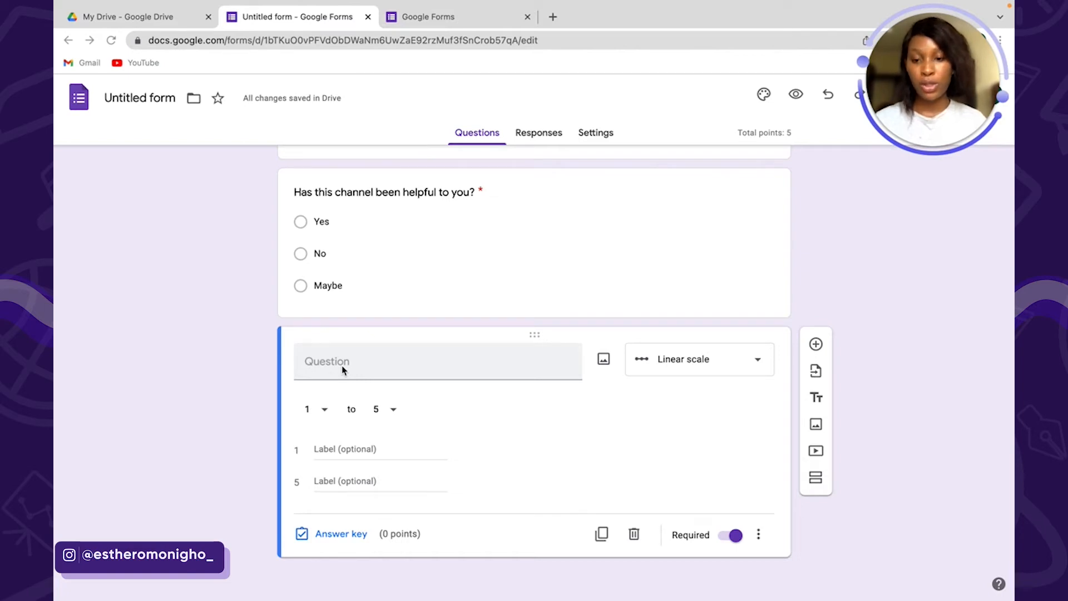
Step: Word the linear scale question "On a scale of 1 - 10, do you like me?" and show its description field
left_click(344, 368)
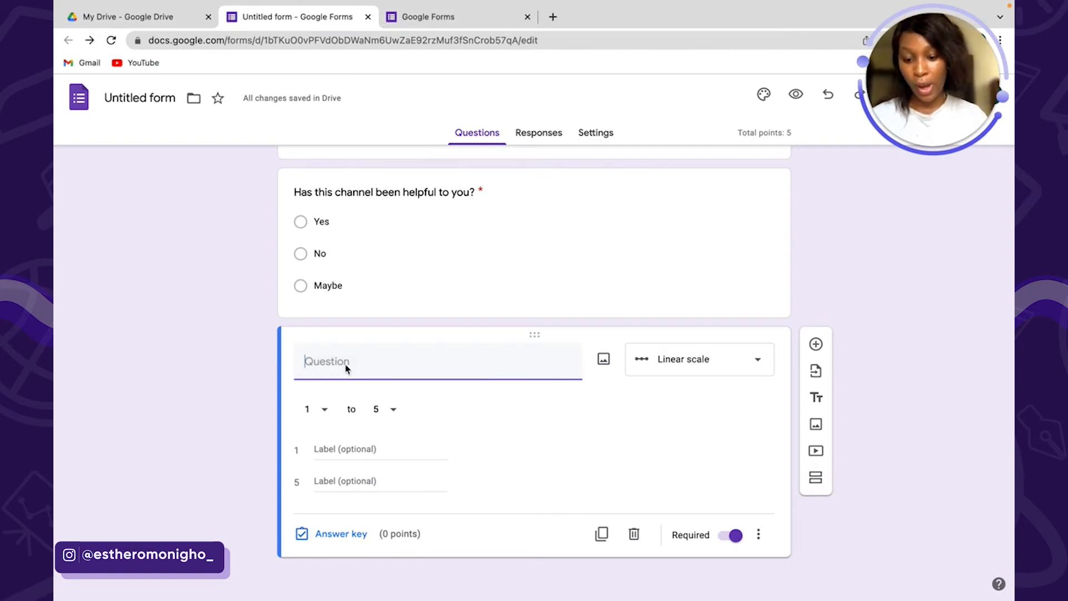
type("On a scale of 1 - 10, do you like me?")
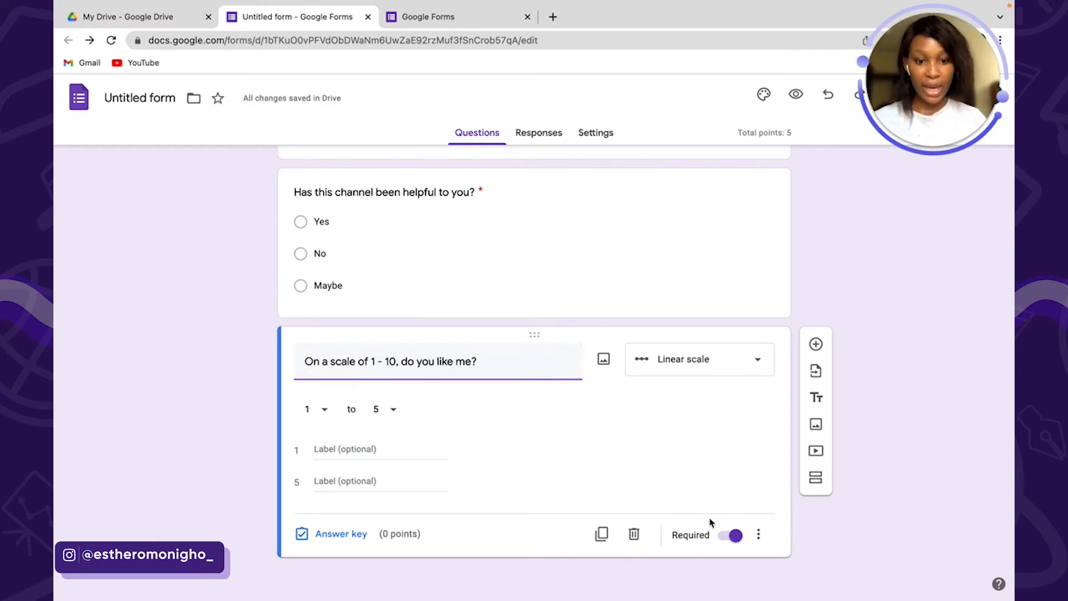
left_click(762, 534)
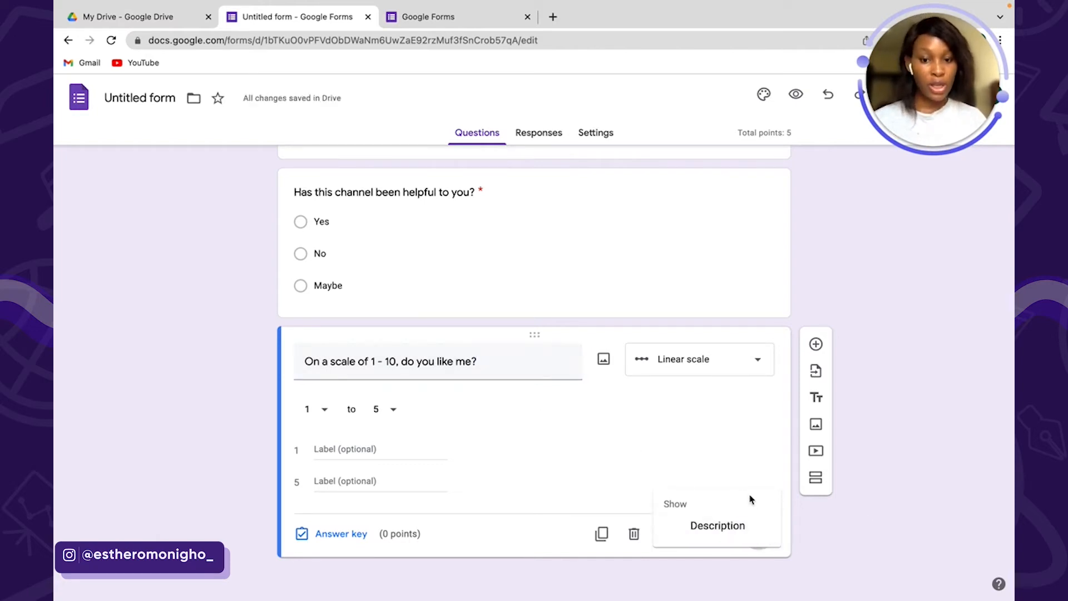
left_click(717, 525)
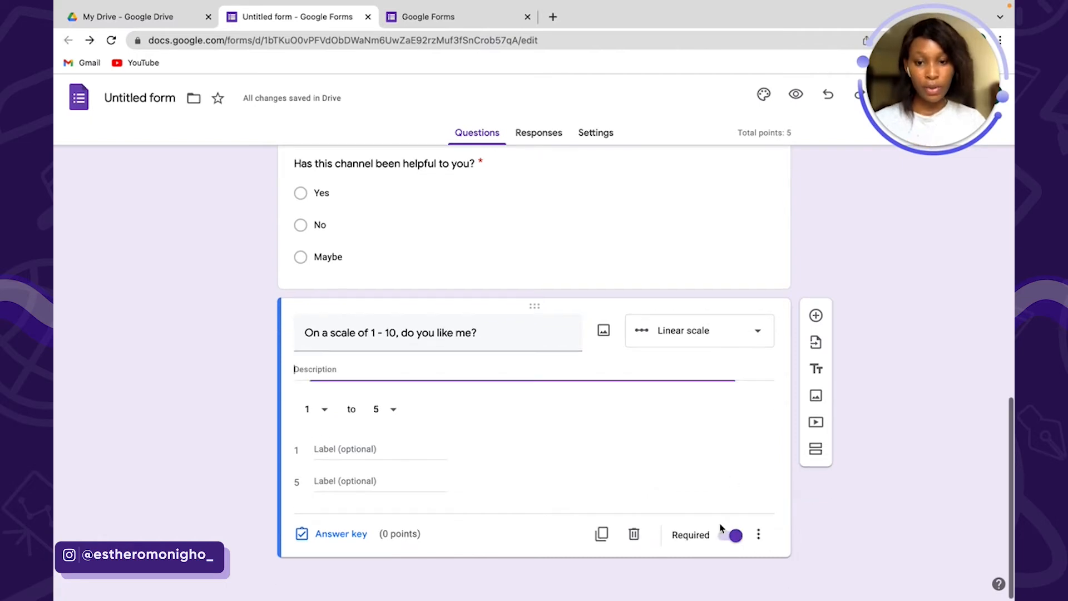
Step: Describe the linear scale question with the text "Well, I am bothered about that."
type("wELL,")
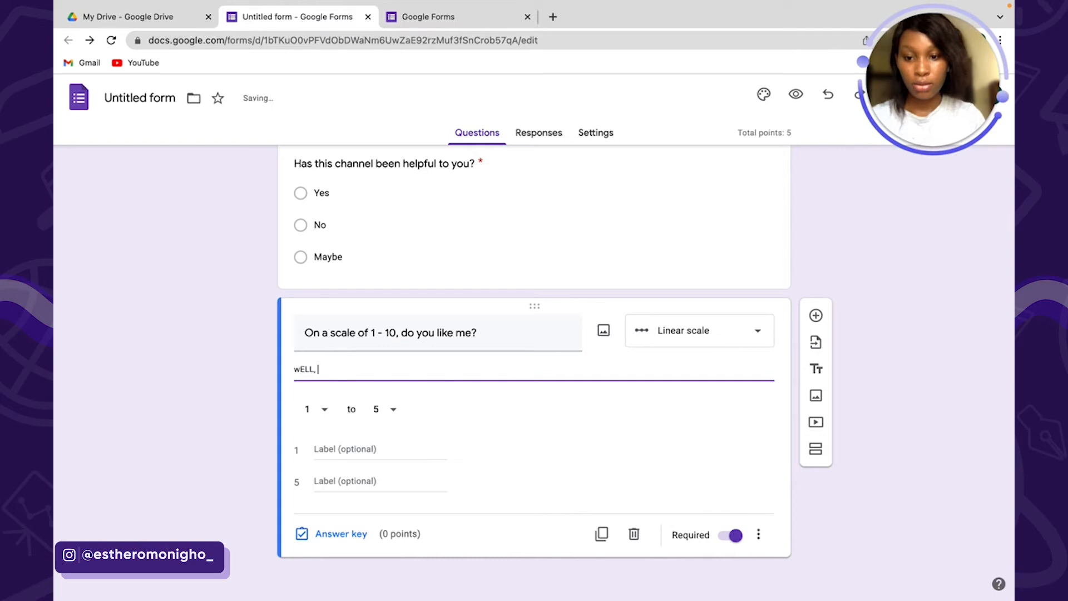
key("BackSpace")
key("BackSpace")
key("BackSpace")
key("BackSpace")
type("W")
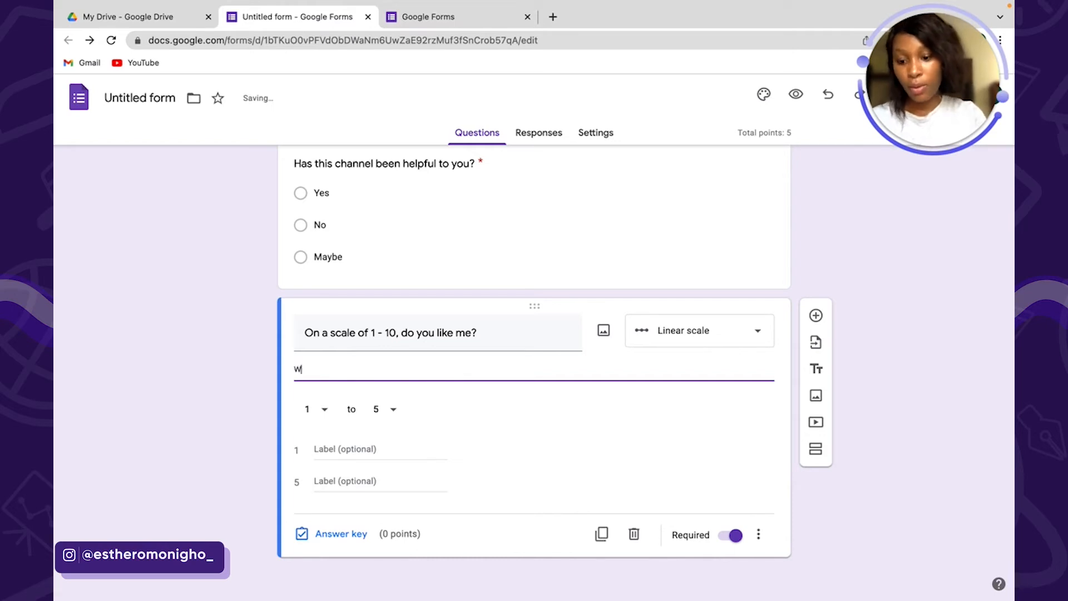
type("ell, I")
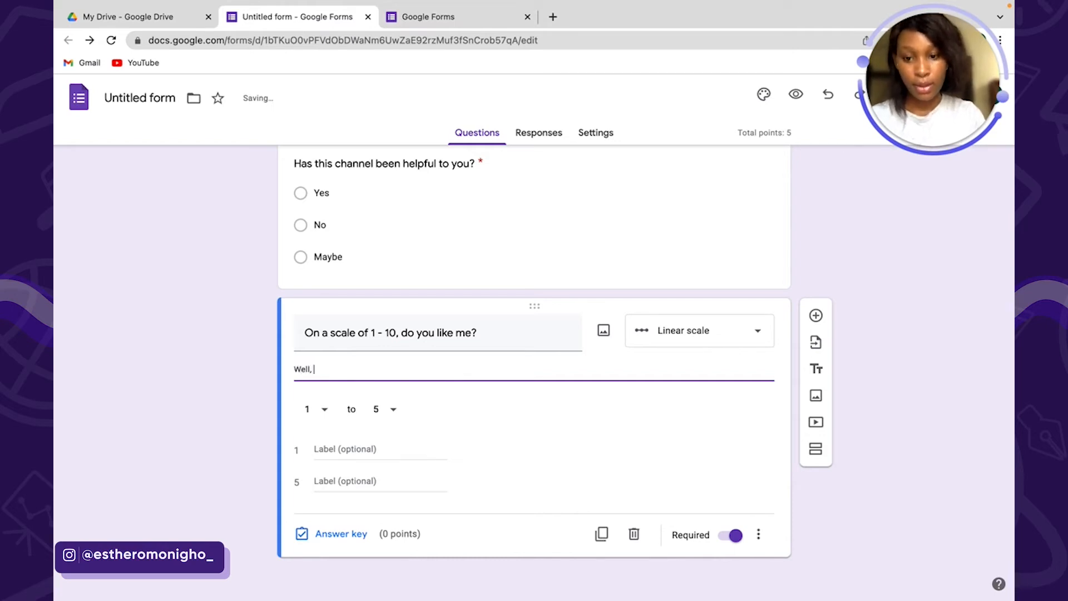
type(" am bot")
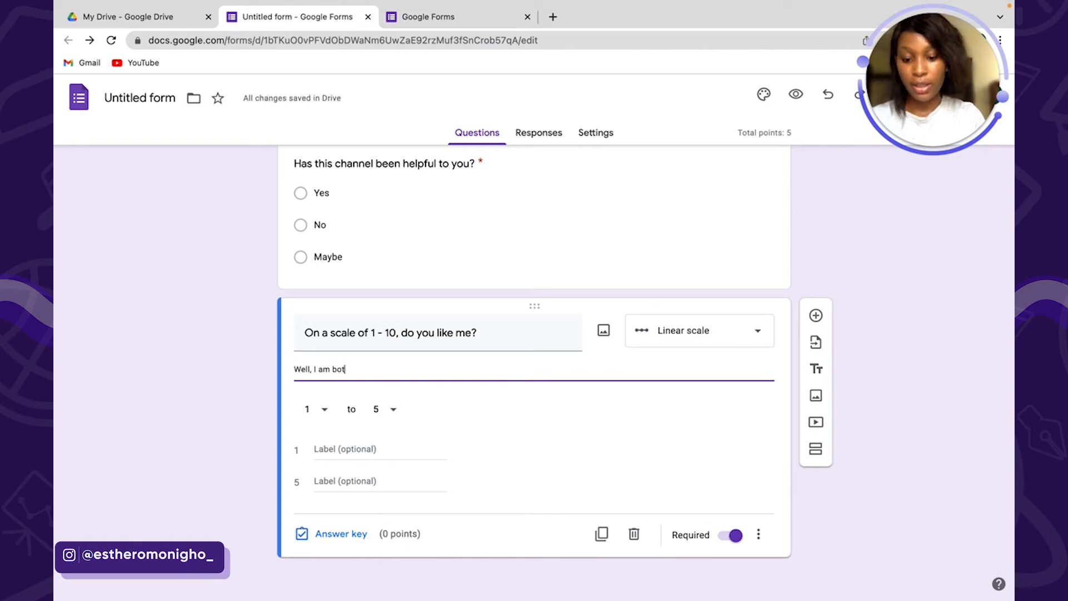
type("hered abo")
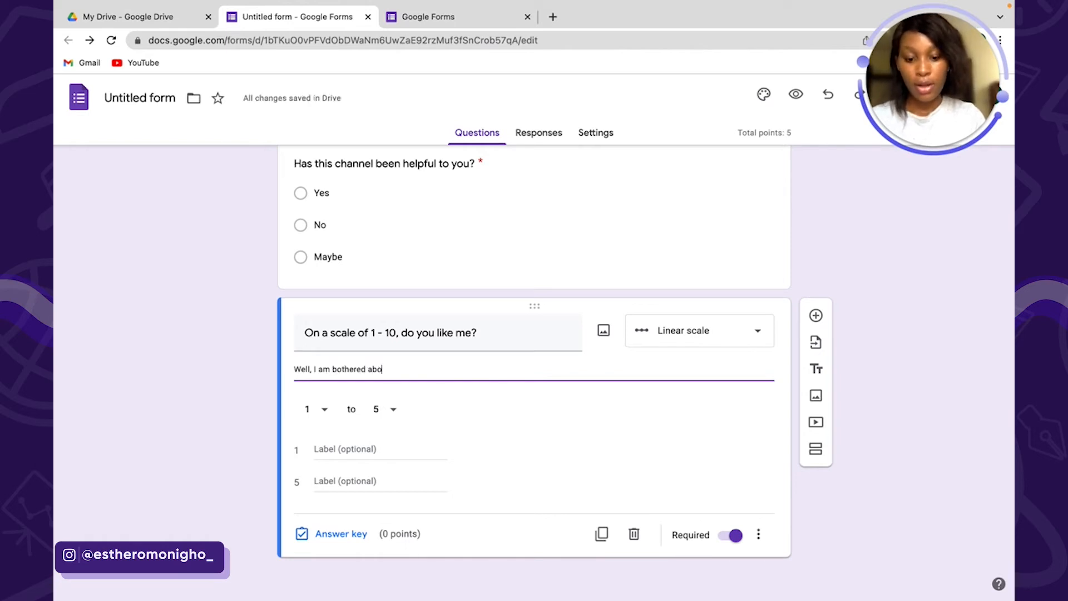
type("ut that.")
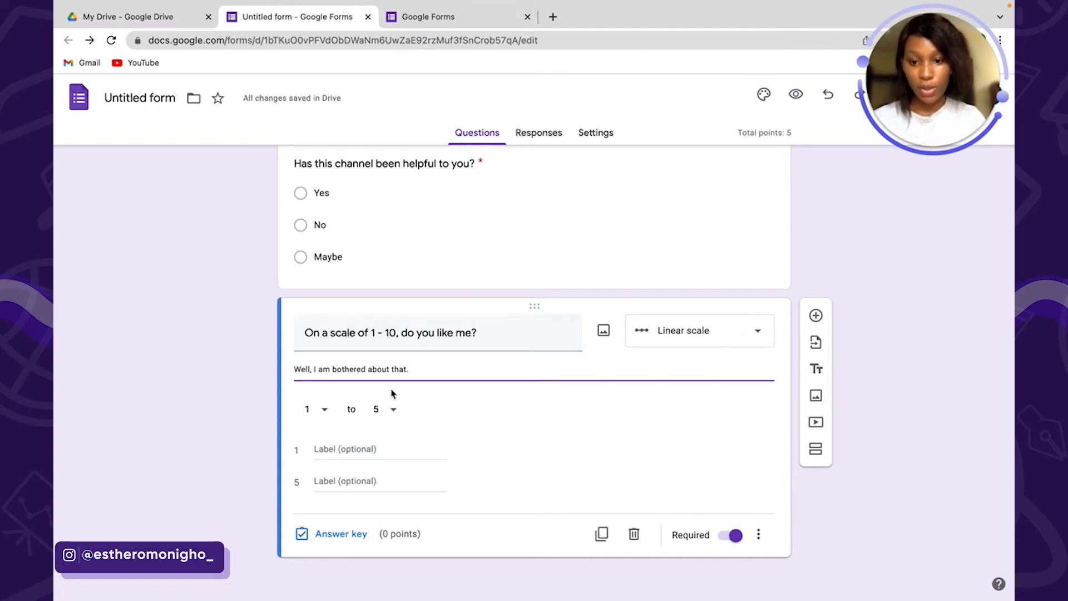
Step: Extend the linear scale to 10, labelling 1 as "NOT AT ALL" and 10 as "VERY MUCH"
left_click(392, 410)
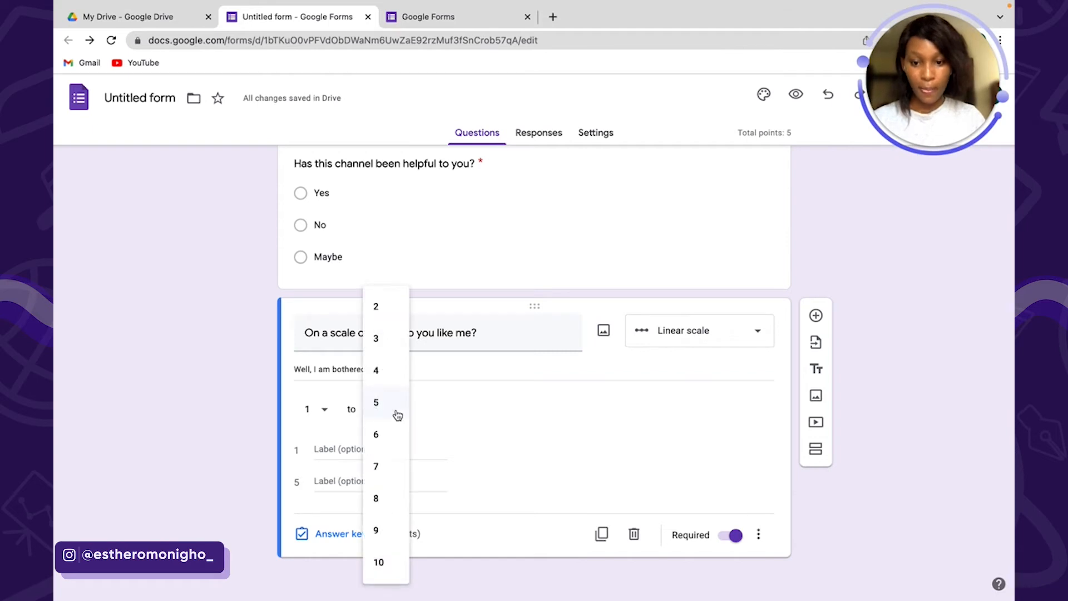
left_click(386, 569)
left_click(346, 443)
type("NOT AT ALL")
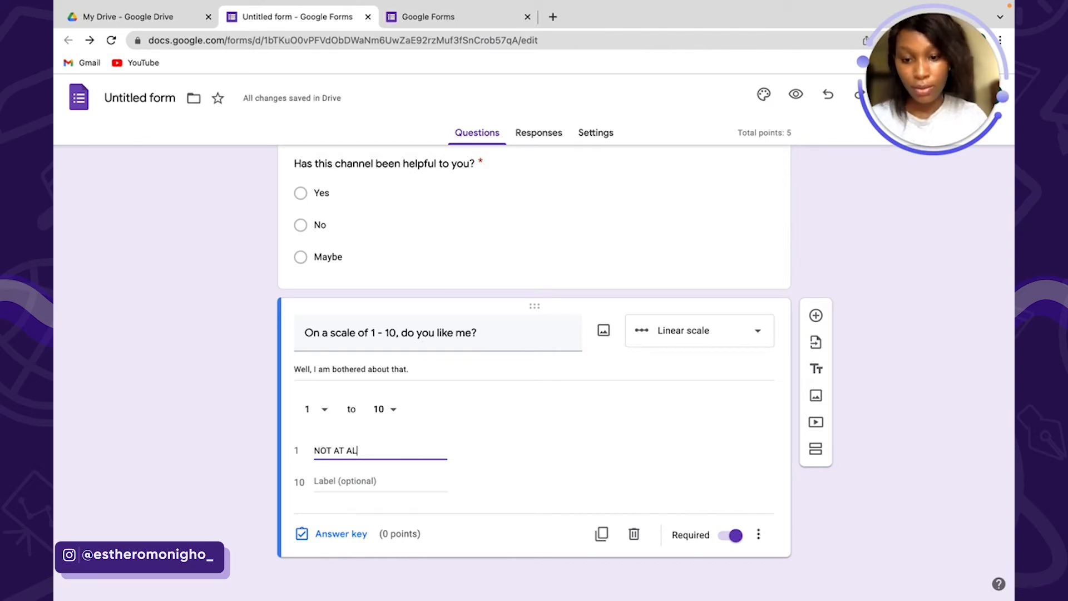
left_click(349, 481)
type("VERY M")
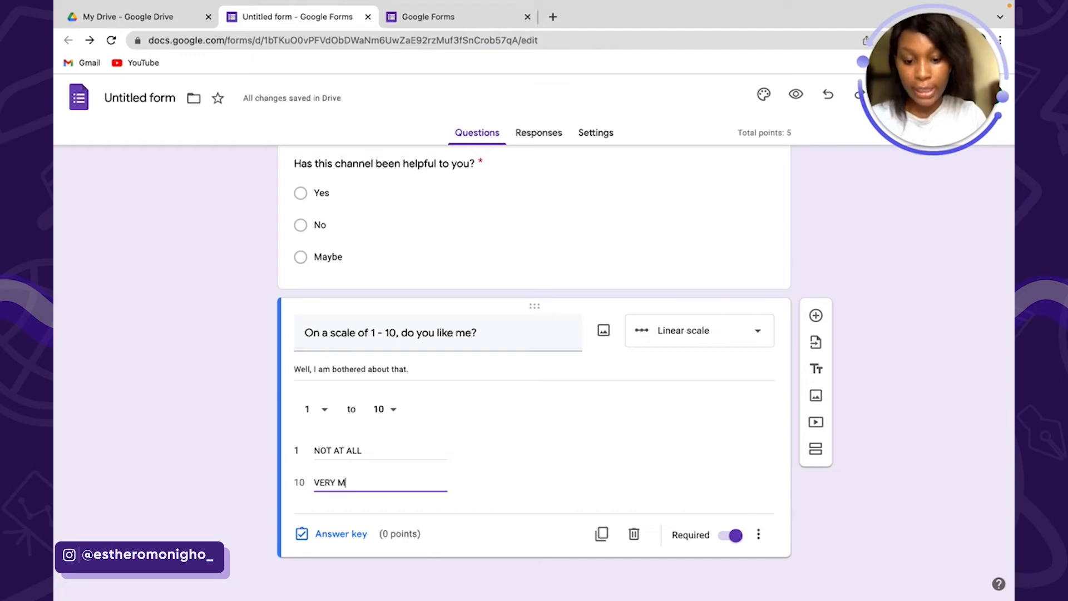
type("UCH")
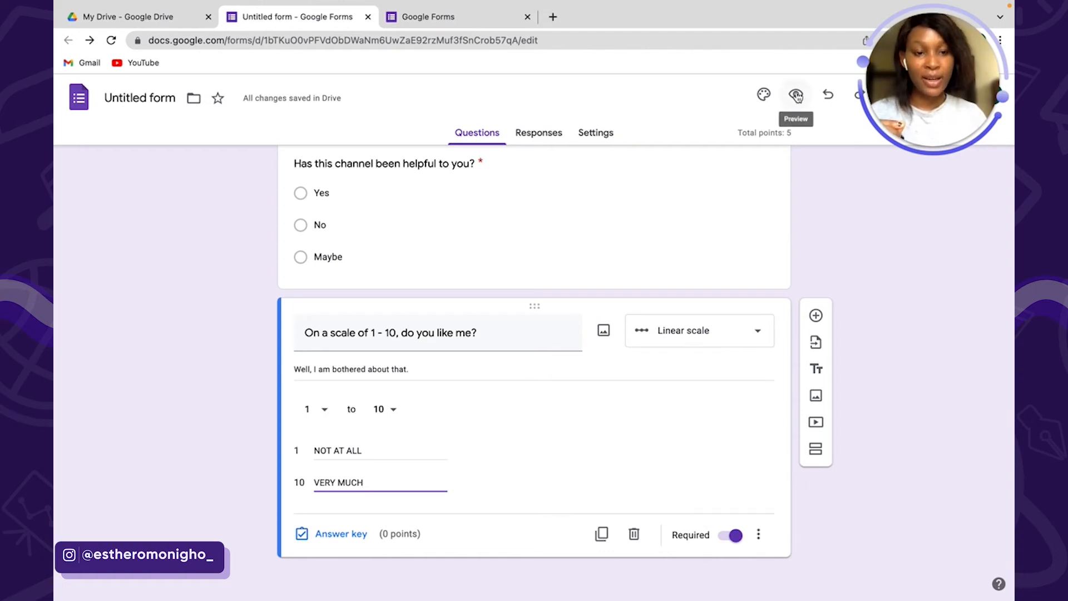
Step: Preview the survey as respondents see it, and return to the form editor to look over the first questions
left_click(797, 96)
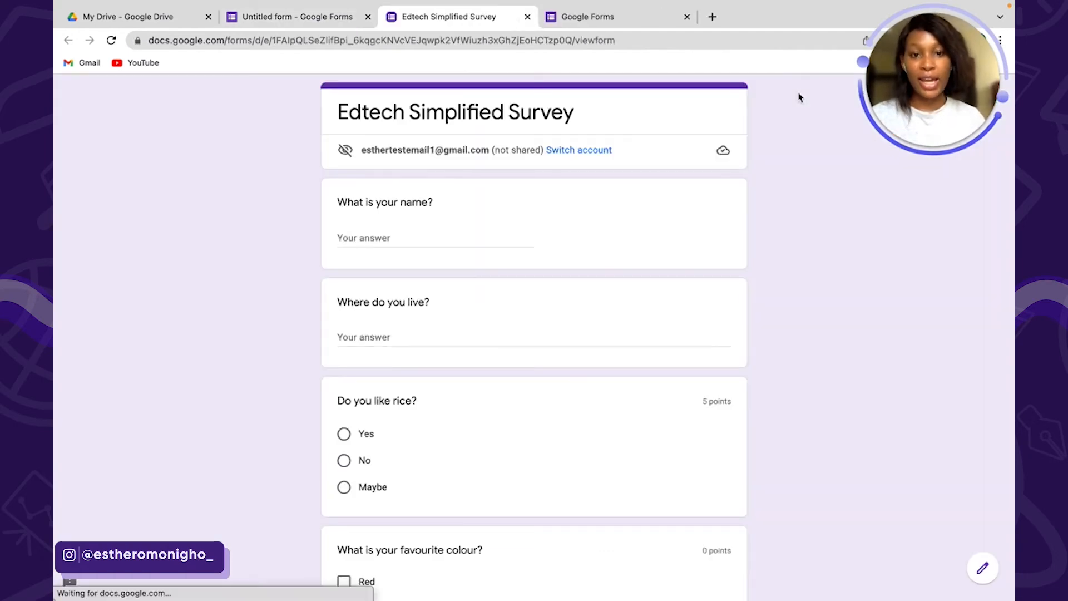
scroll(658, 308, "down", 3)
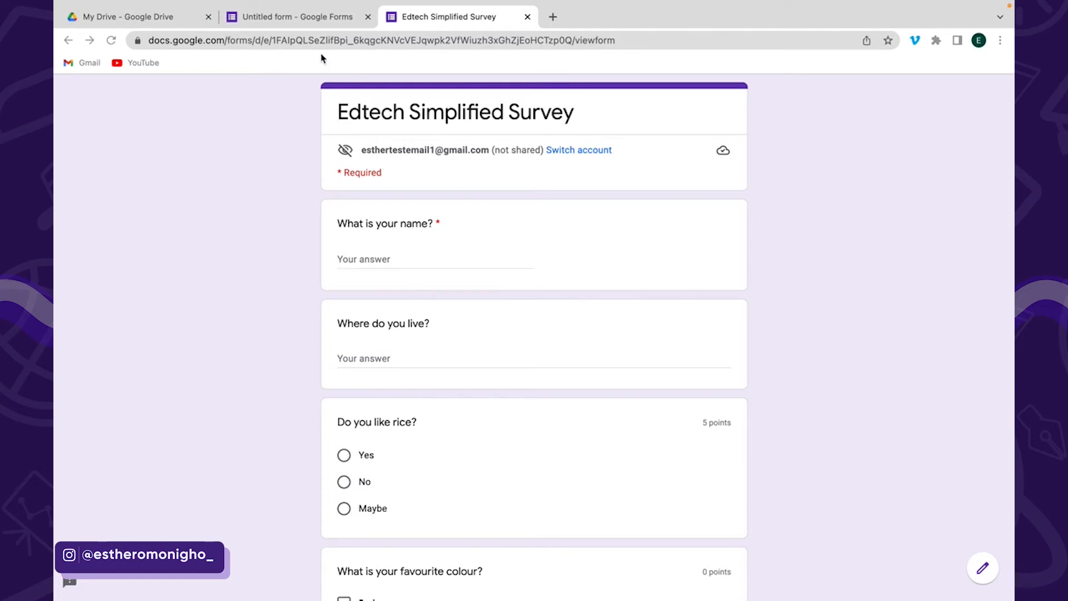
left_click(313, 23)
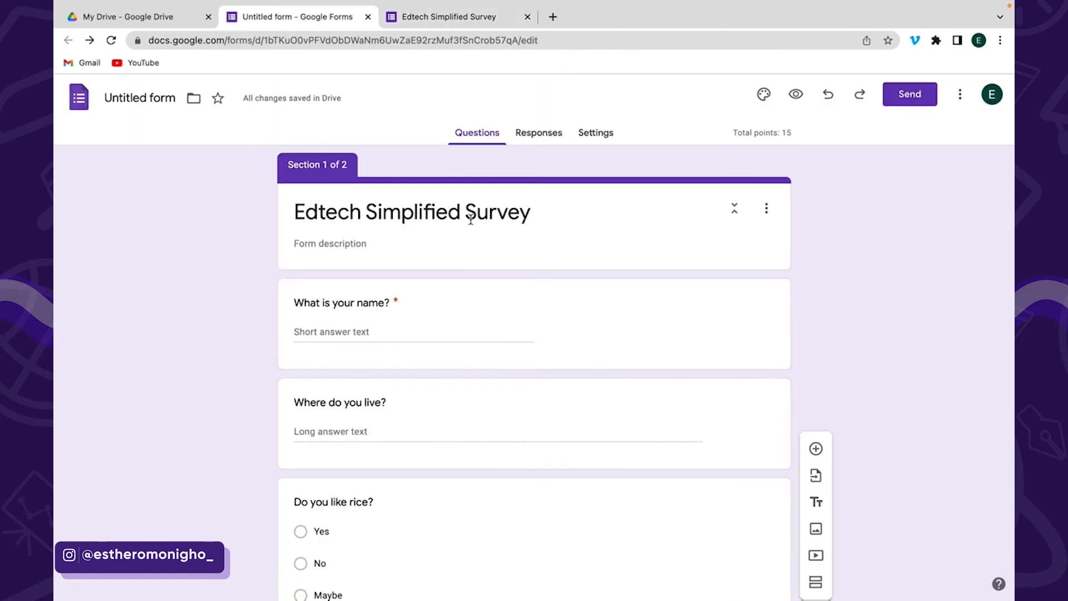
scroll(491, 417, "down", 2)
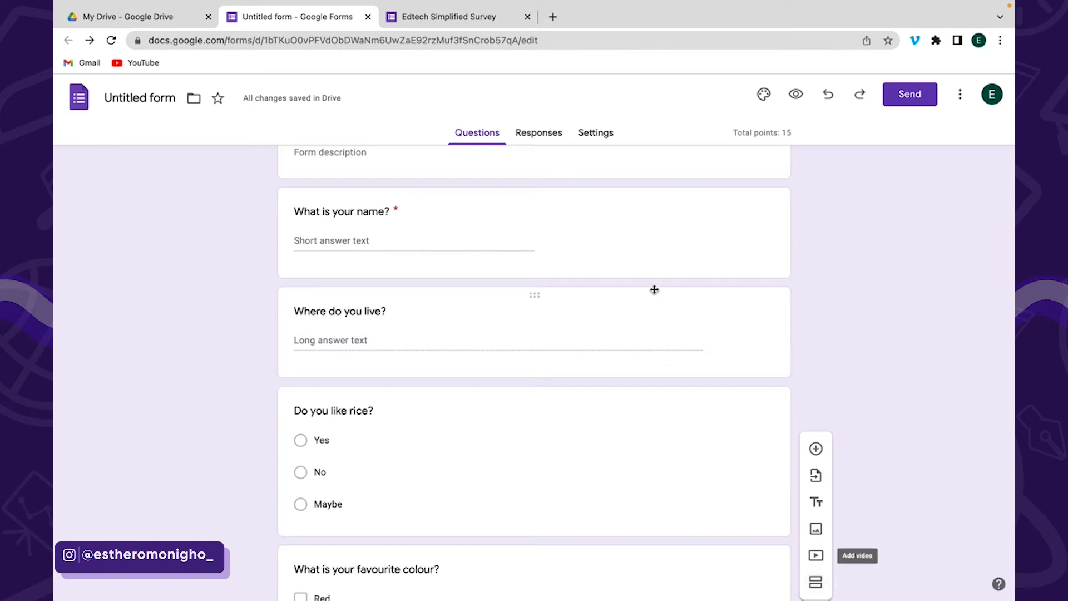
scroll(526, 178, "up", 3)
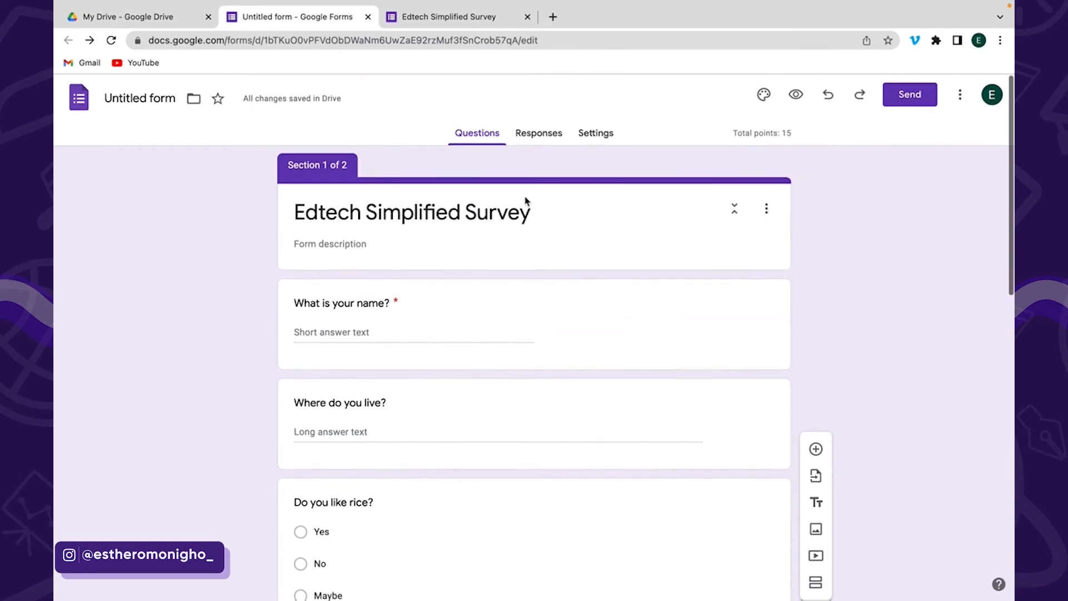
Step: Set the point value of the "Where do you live?" question to 5 in its answer key
left_click(505, 395)
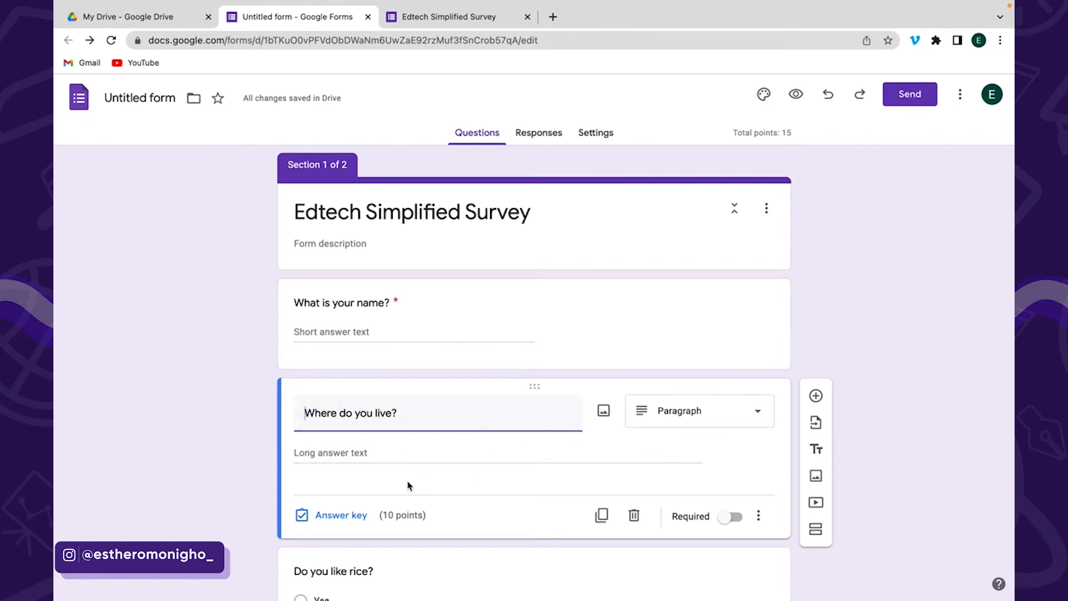
left_click(331, 517)
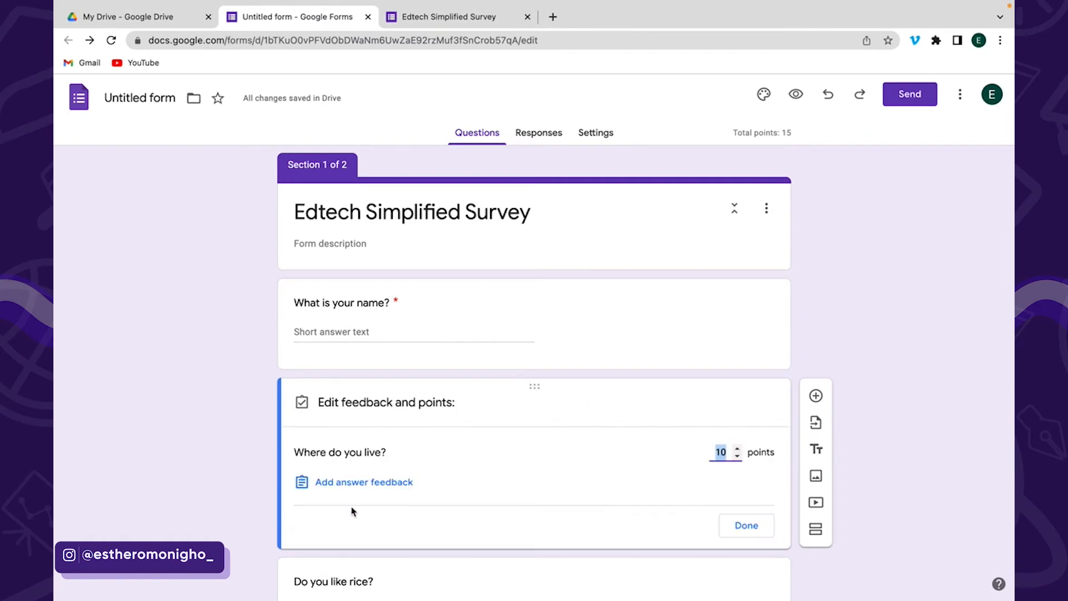
left_click(725, 451)
key("BackSpace")
key("BackSpace")
type("5")
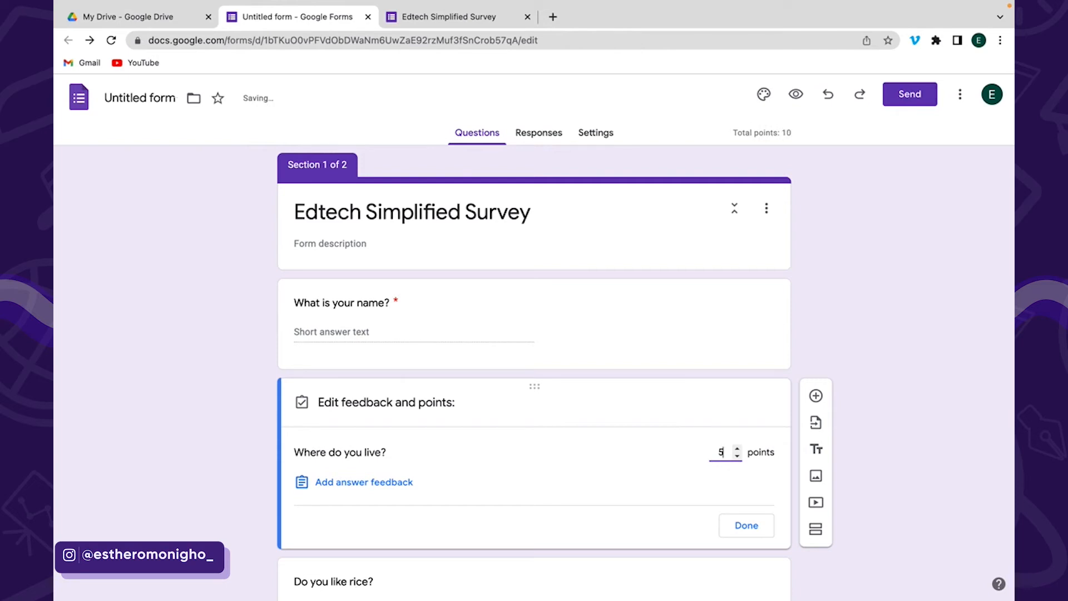
left_click(731, 524)
Step: Set the default question point value to 5 points in the form's quiz settings
scroll(559, 442, "down", 3)
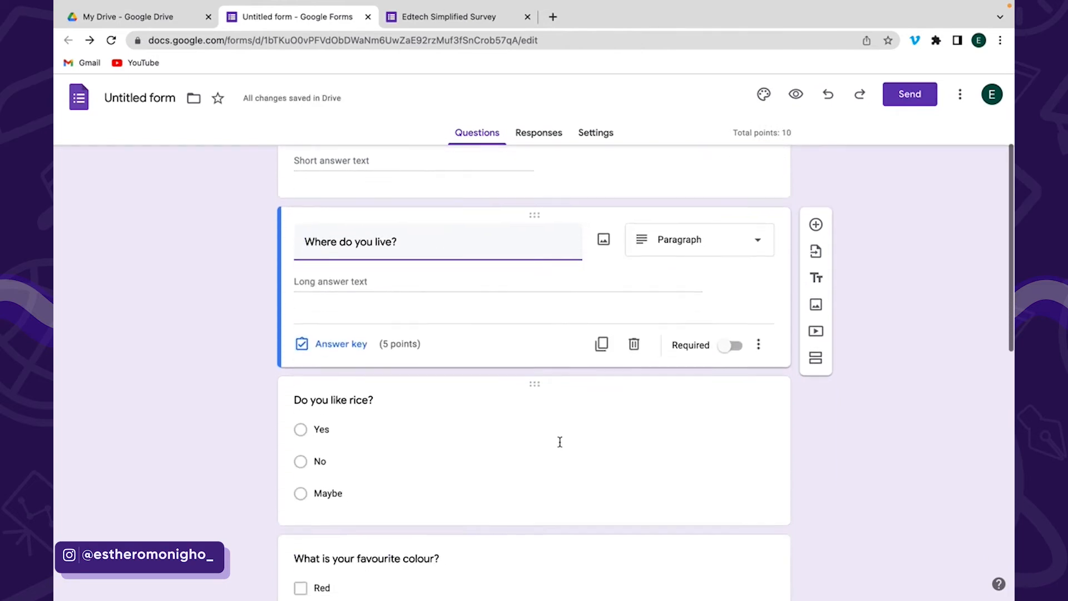
scroll(559, 441, "down", 1)
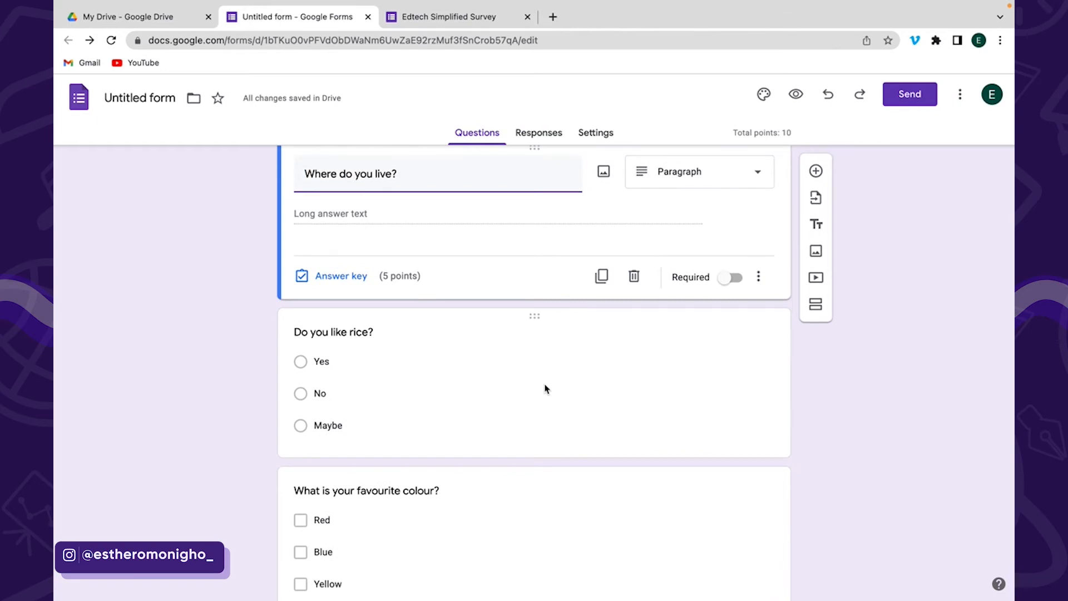
left_click(594, 136)
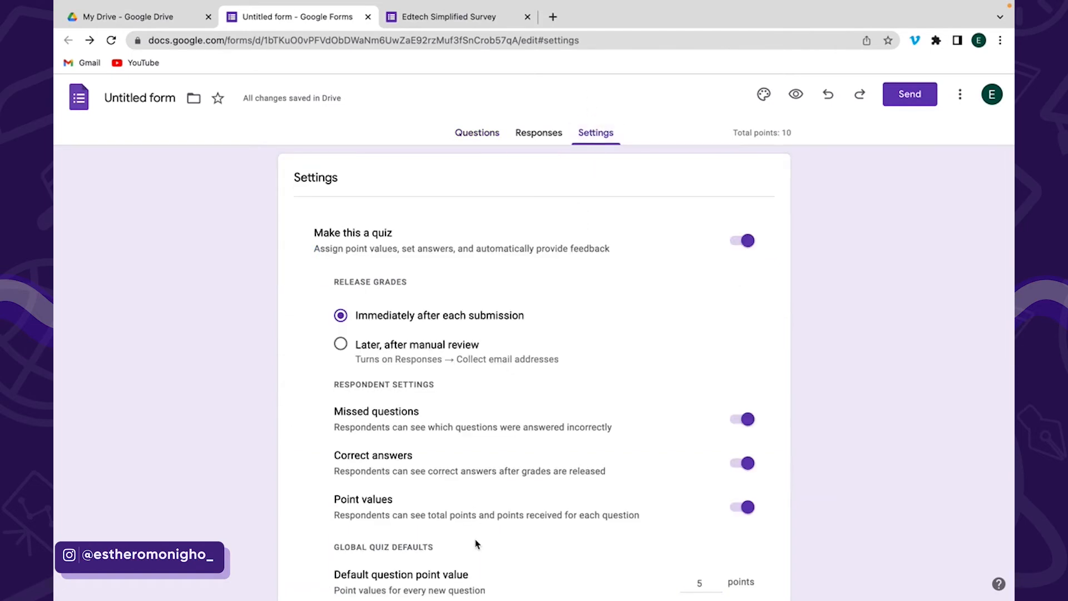
scroll(477, 534, "down", 3)
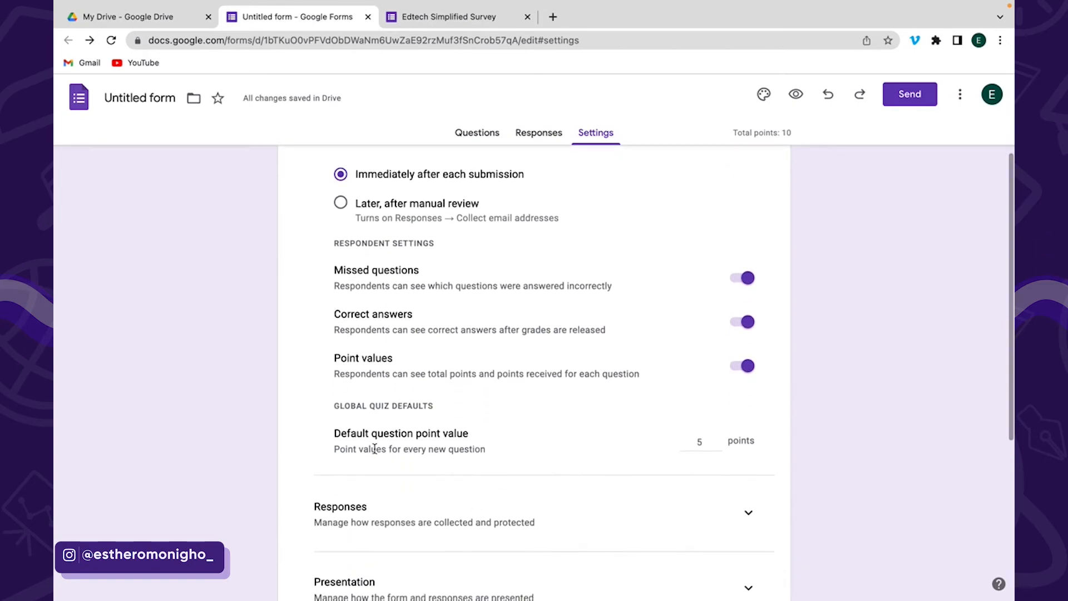
left_click(700, 441)
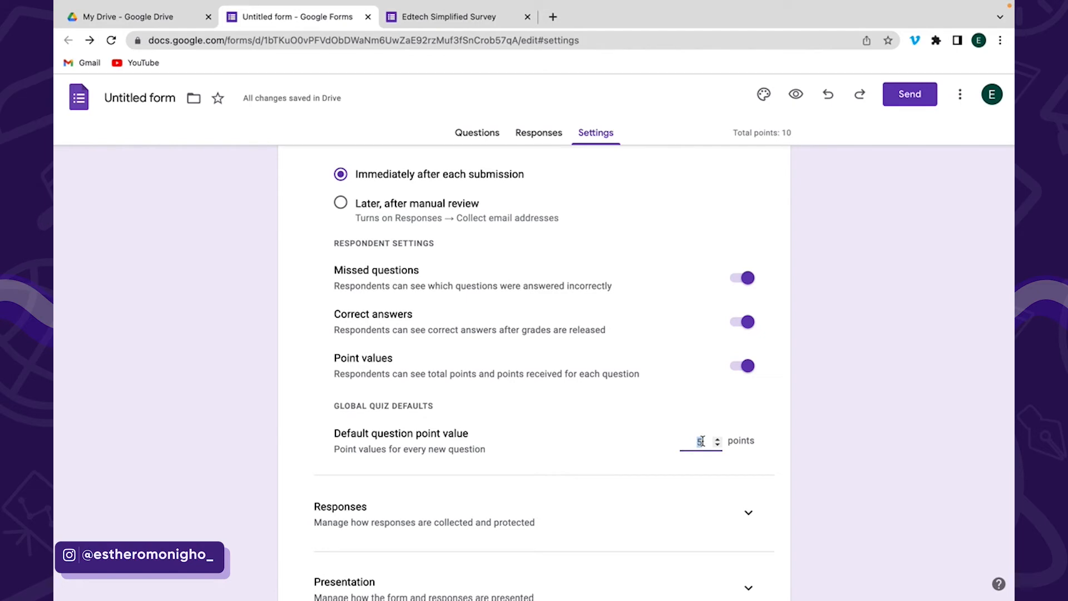
type("5")
Step: Return to the form's questions and review those in the first section
left_click(489, 136)
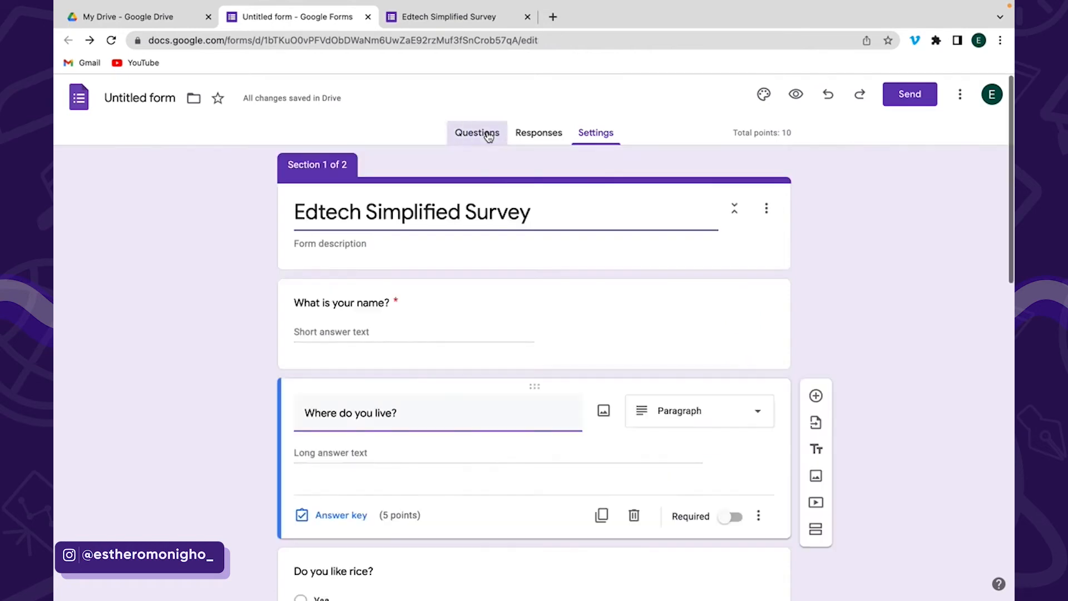
scroll(457, 417, "down", 1)
scroll(457, 416, "down", 4)
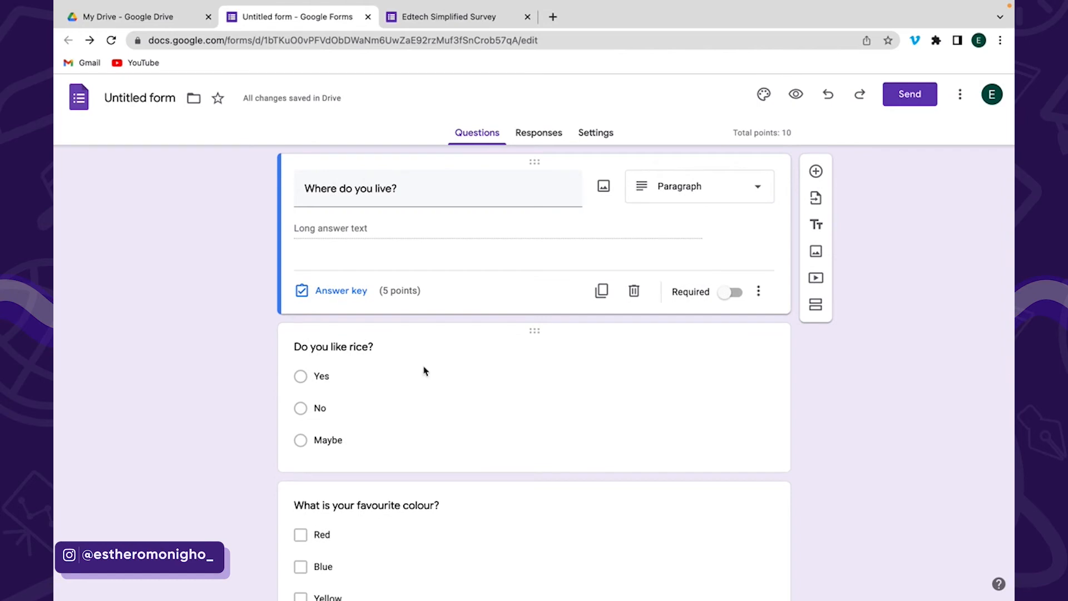
scroll(455, 436, "down", 2)
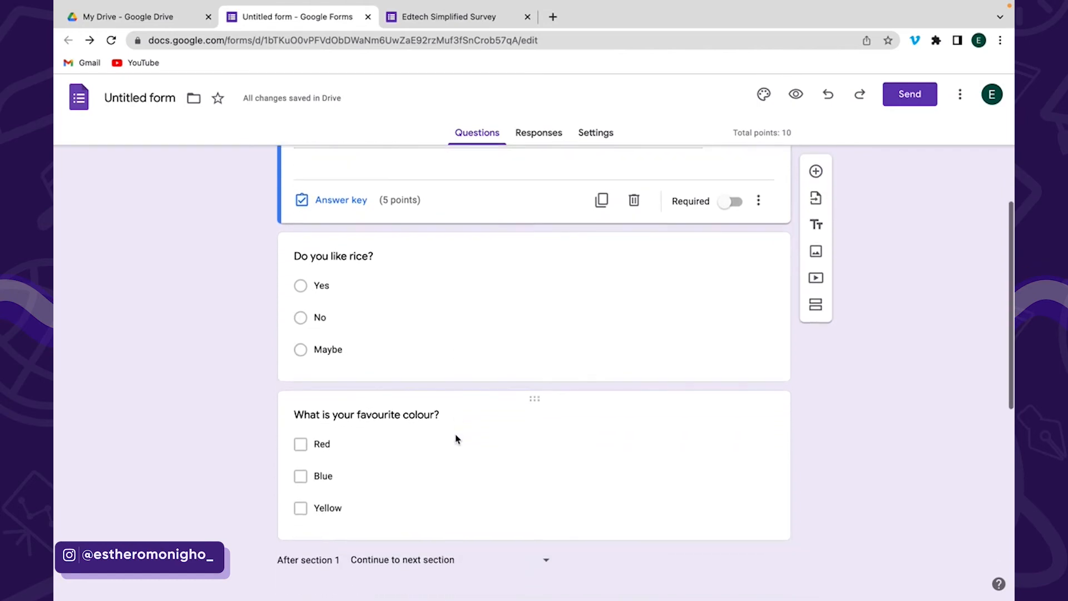
scroll(454, 440, "up", 6)
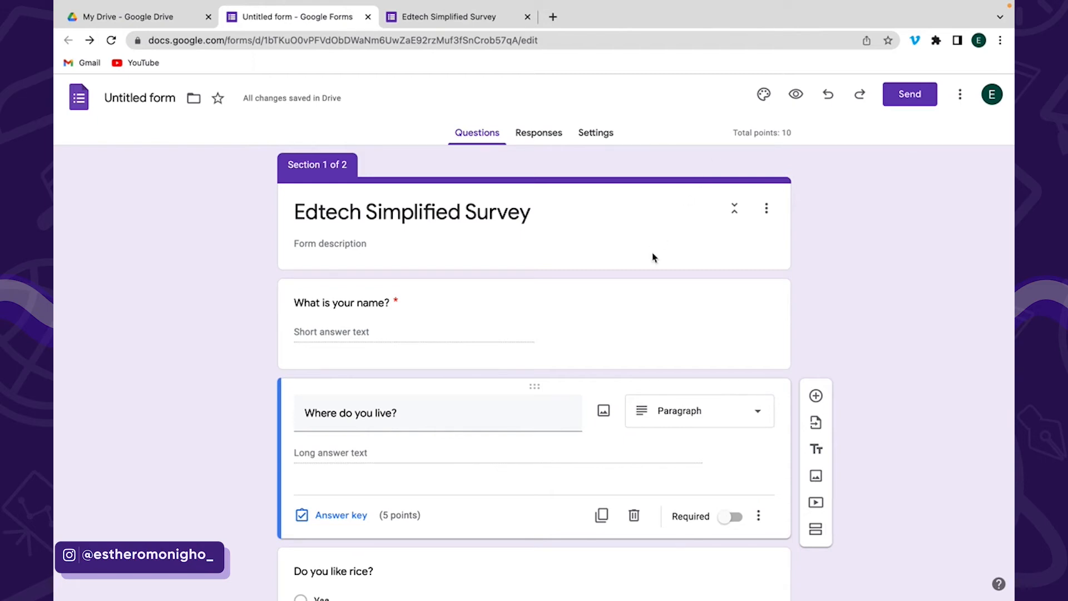
Step: Open the header image chooser from the theme options and view the upload option and the Work and School theme images
left_click(765, 95)
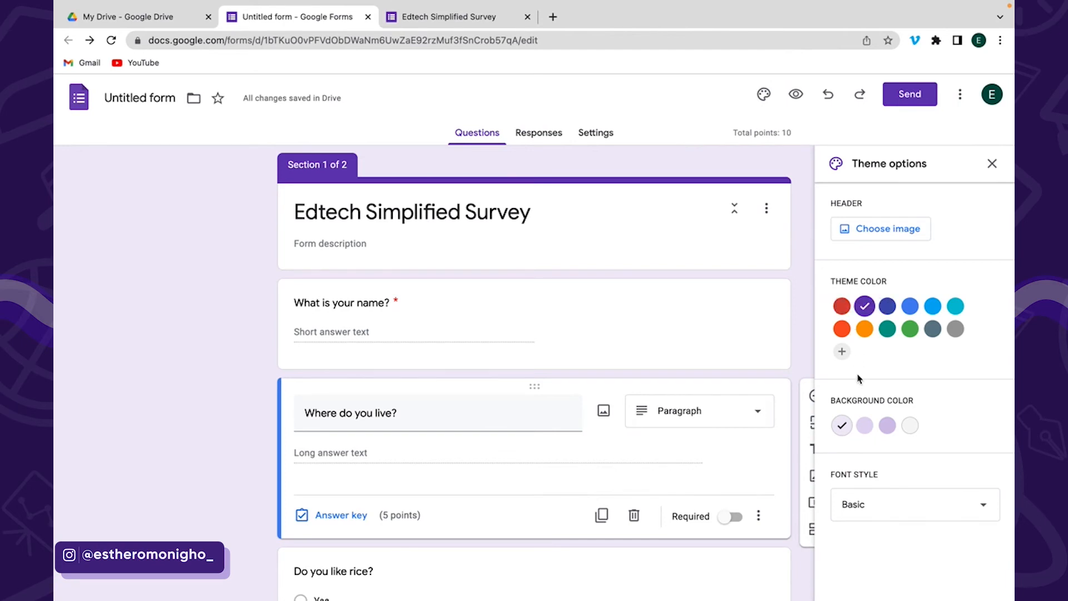
left_click(878, 228)
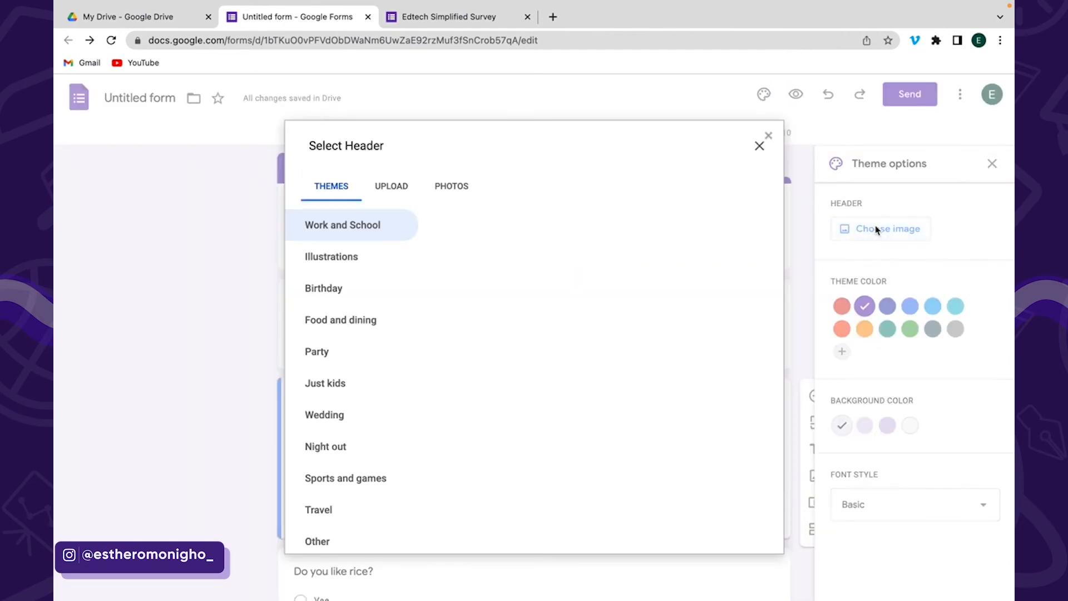
left_click(392, 188)
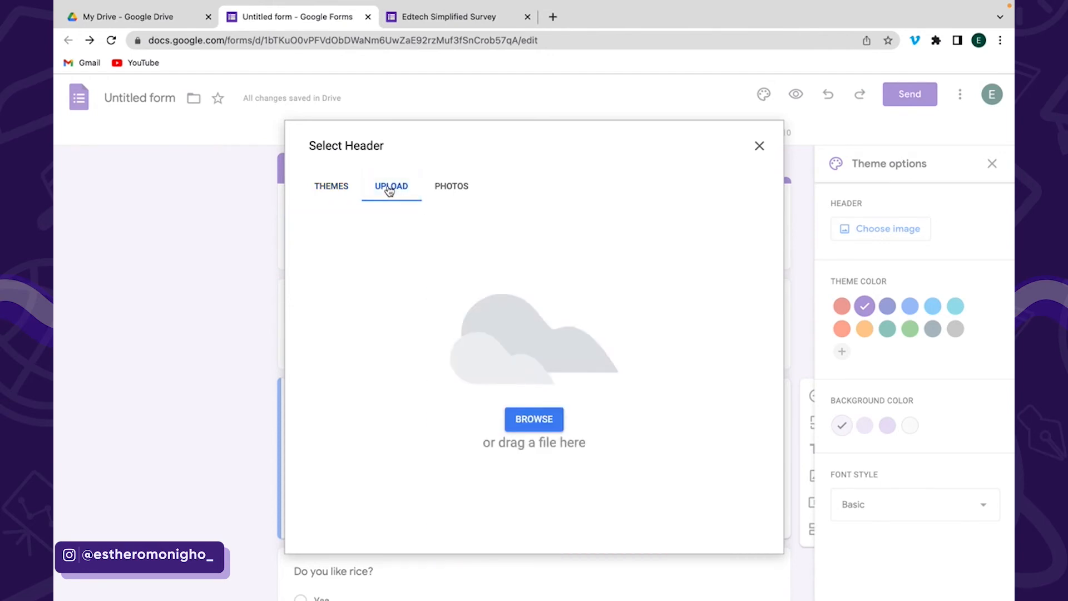
left_click(337, 186)
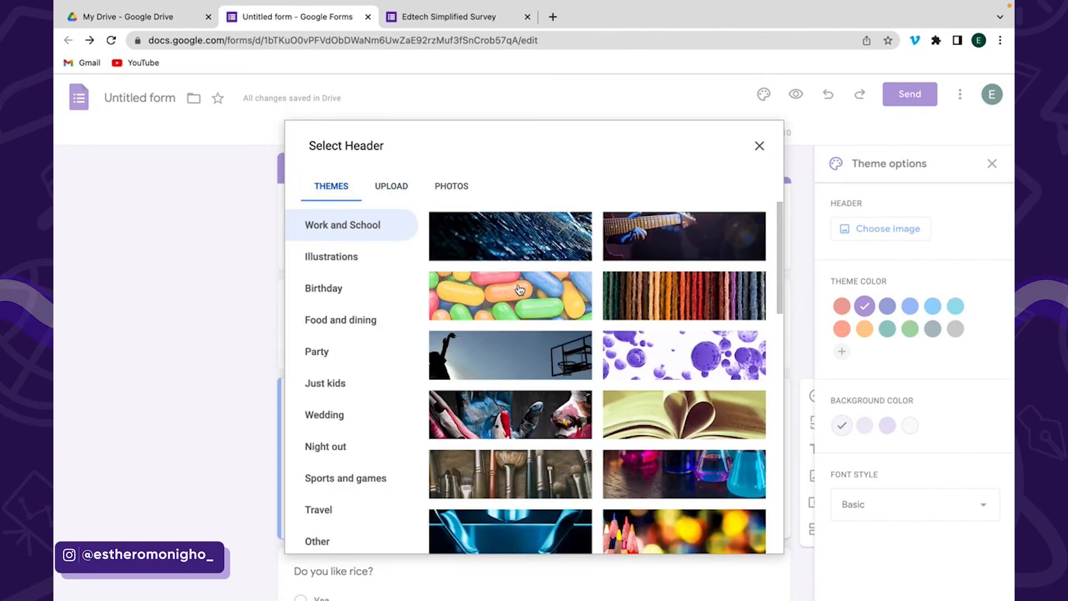
Step: Upload the recent file "Youtube Art E...annel Art.png" as the form's header image, keeping the suggested crop
left_click(397, 188)
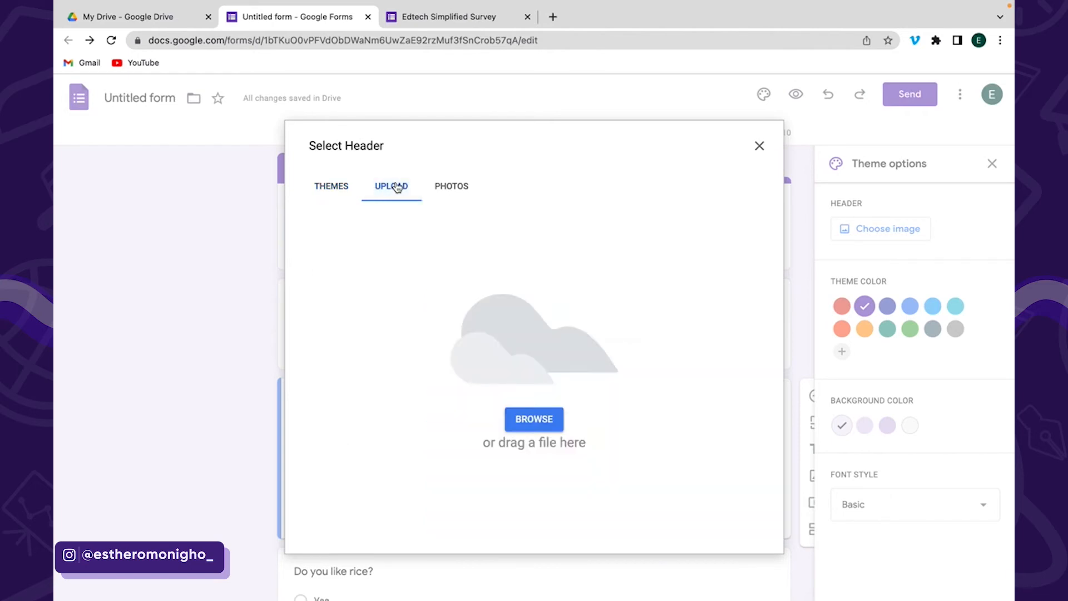
left_click(522, 420)
left_click(525, 418)
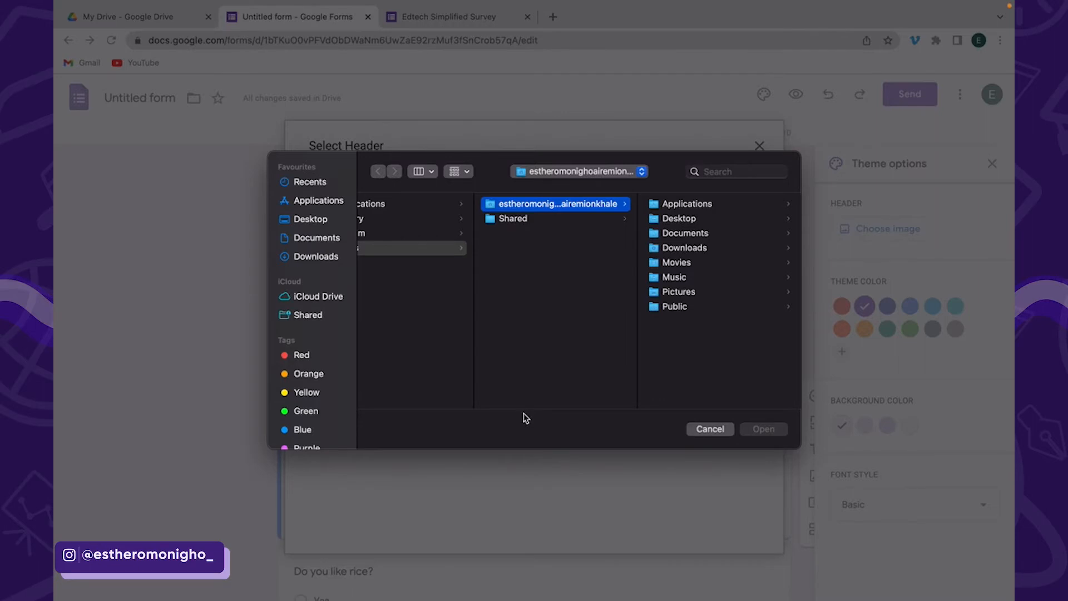
left_click(318, 182)
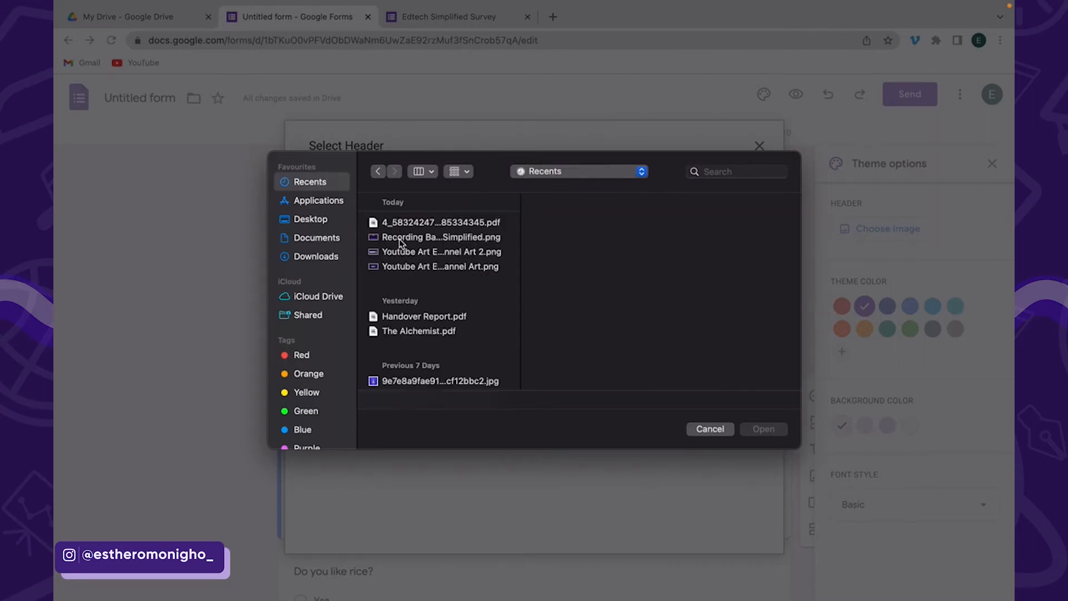
left_click(400, 239)
left_click(402, 253)
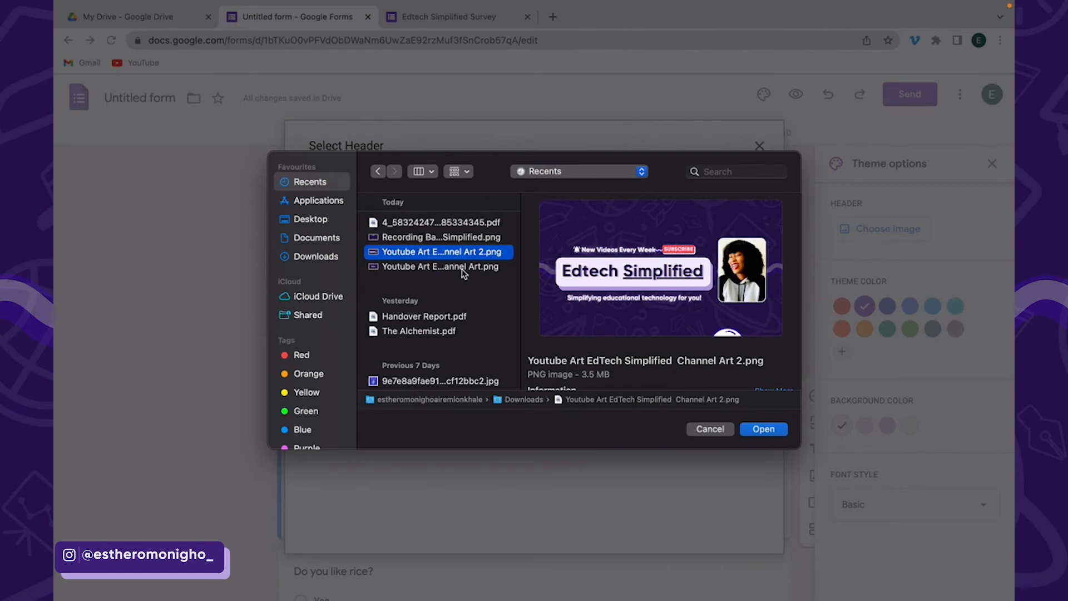
key("Down")
left_click(766, 429)
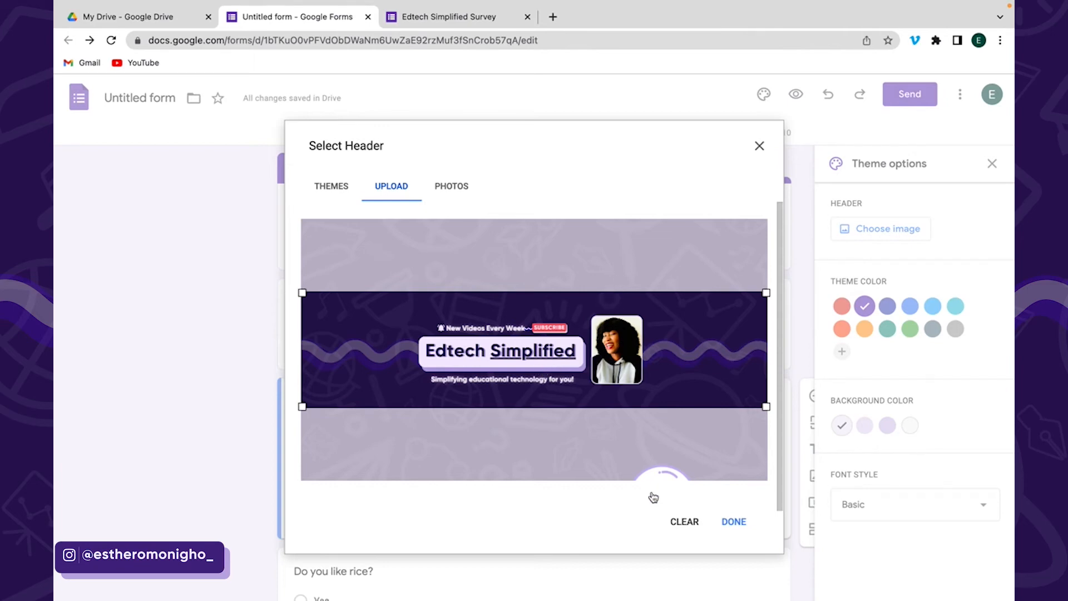
left_click(732, 523)
left_click(732, 519)
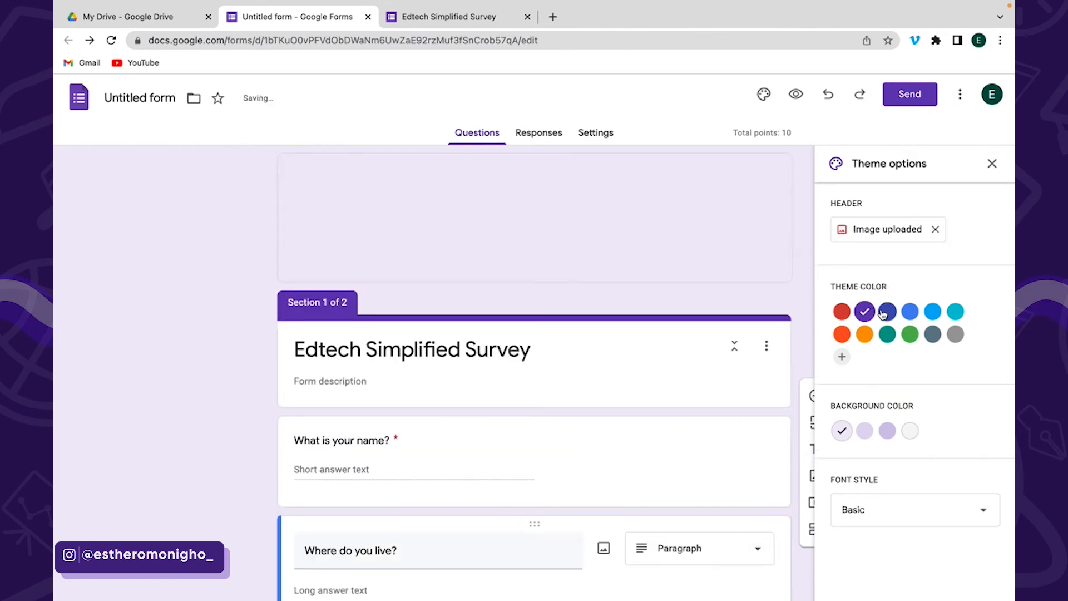
Step: Set the form's theme color to dark purple and its background to the darkest matching tint
scroll(692, 360, "down", 2)
scroll(685, 252, "up", 2)
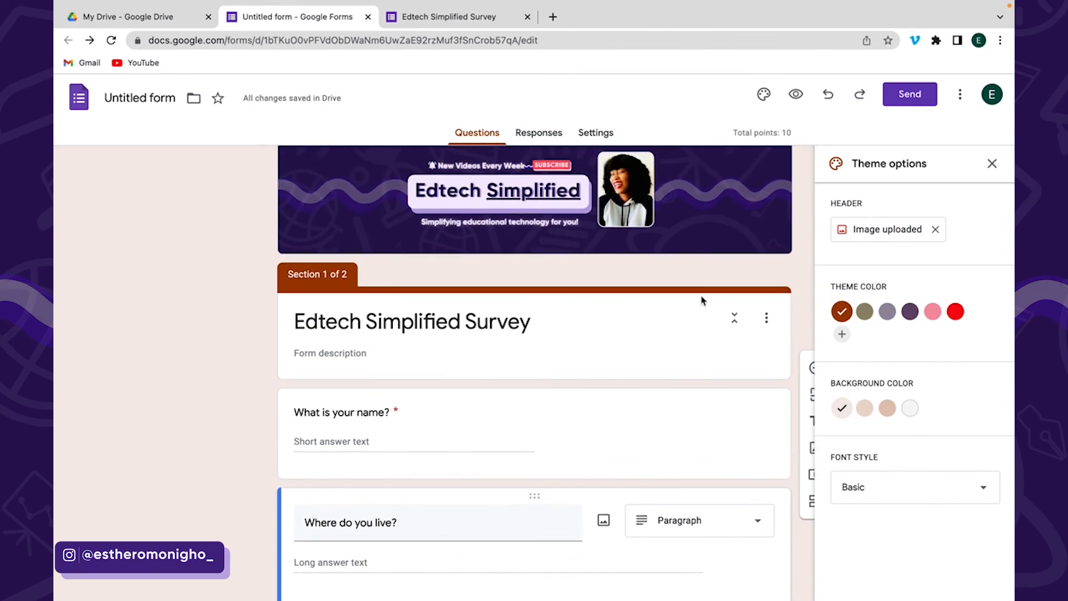
left_click(910, 313)
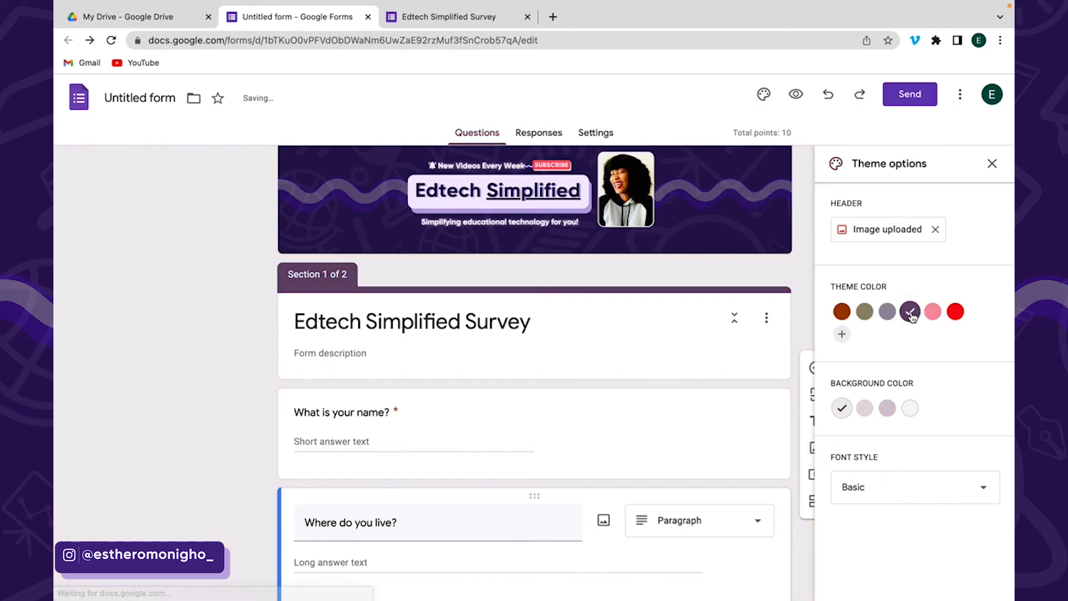
scroll(906, 350, "down", 1)
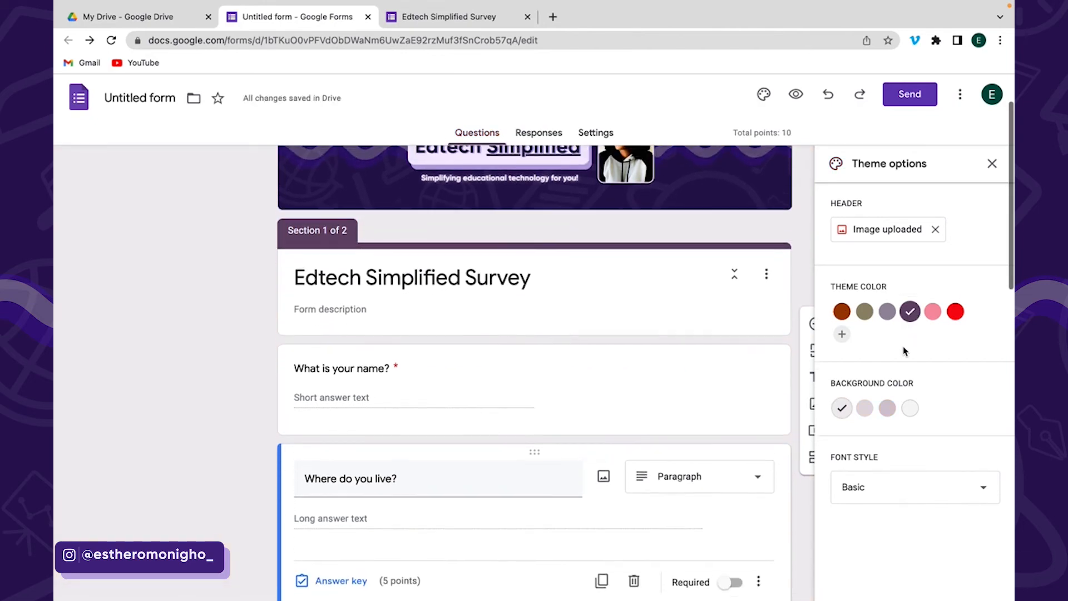
left_click(888, 410)
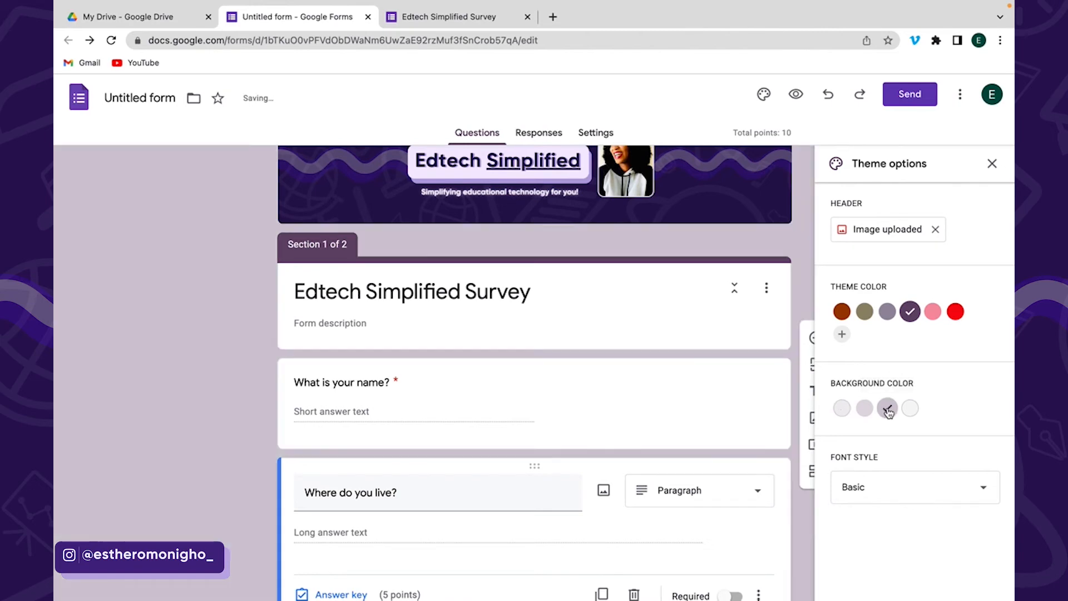
scroll(913, 453, "down", 2)
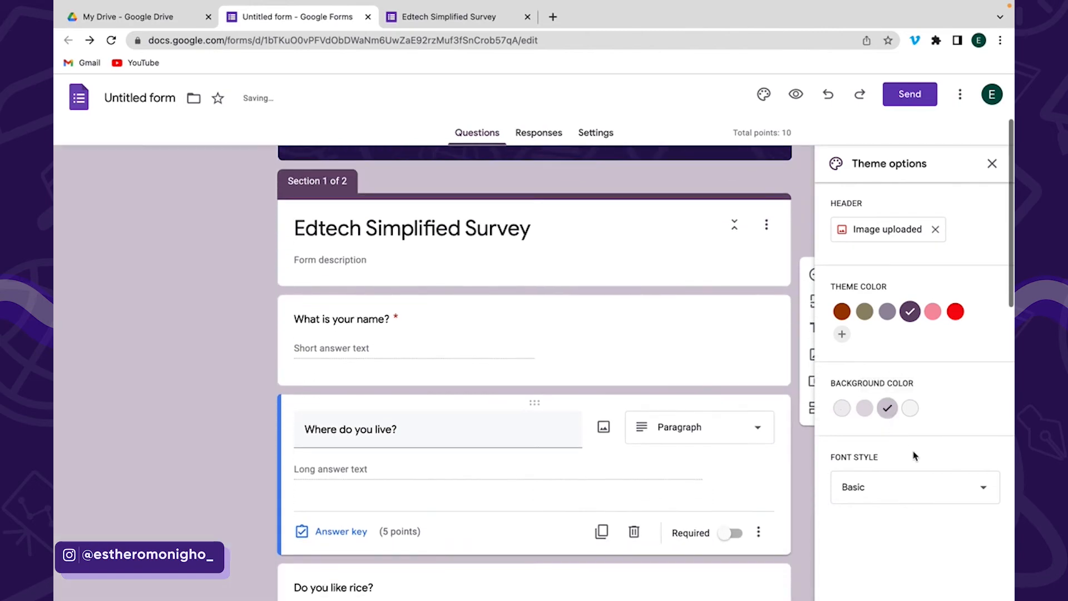
Step: Try the Decorative and Formal font styles on the form, and restore the Basic font style
left_click(907, 490)
scroll(872, 366, "down", 2)
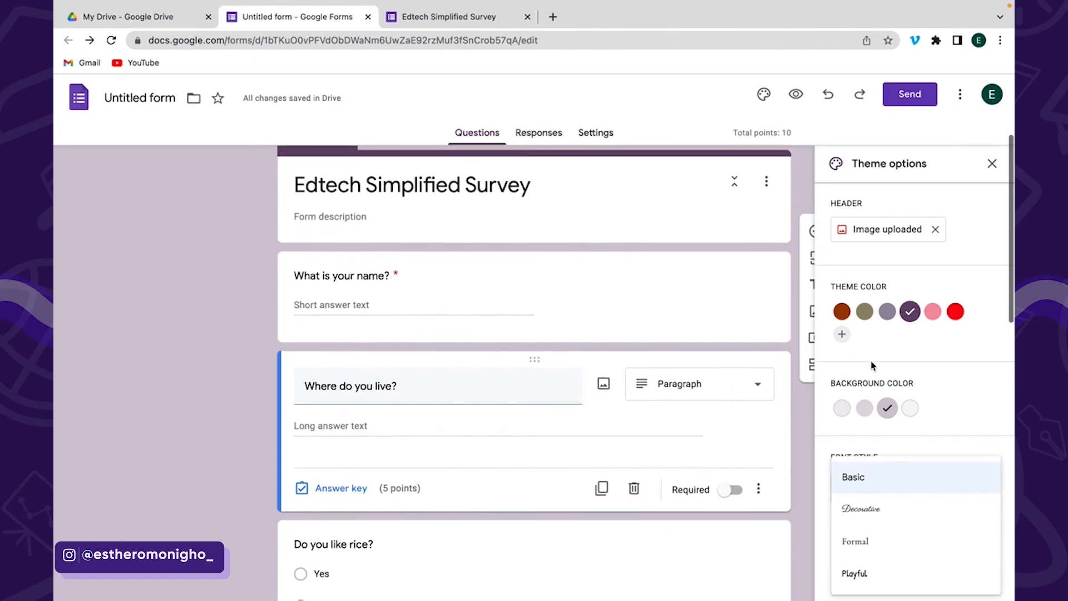
scroll(904, 481, "down", 2)
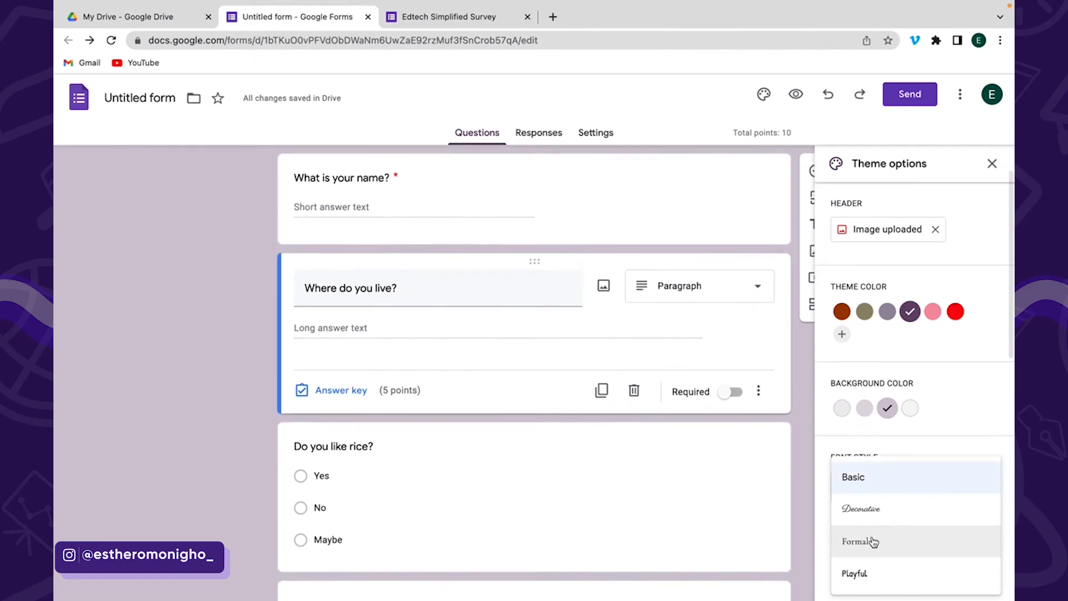
left_click(861, 511)
left_click(866, 488)
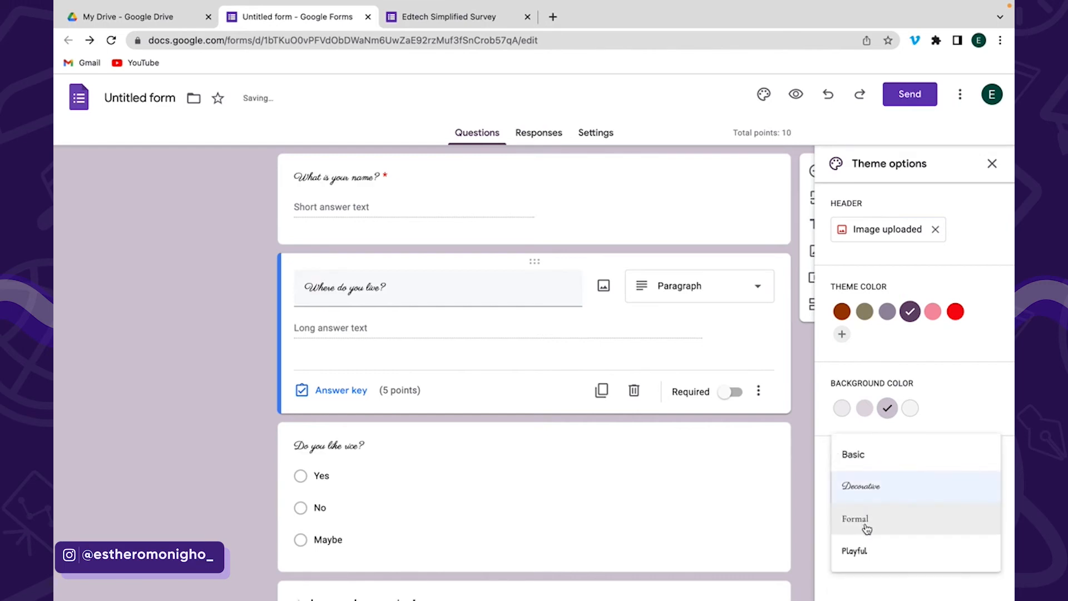
left_click(865, 524)
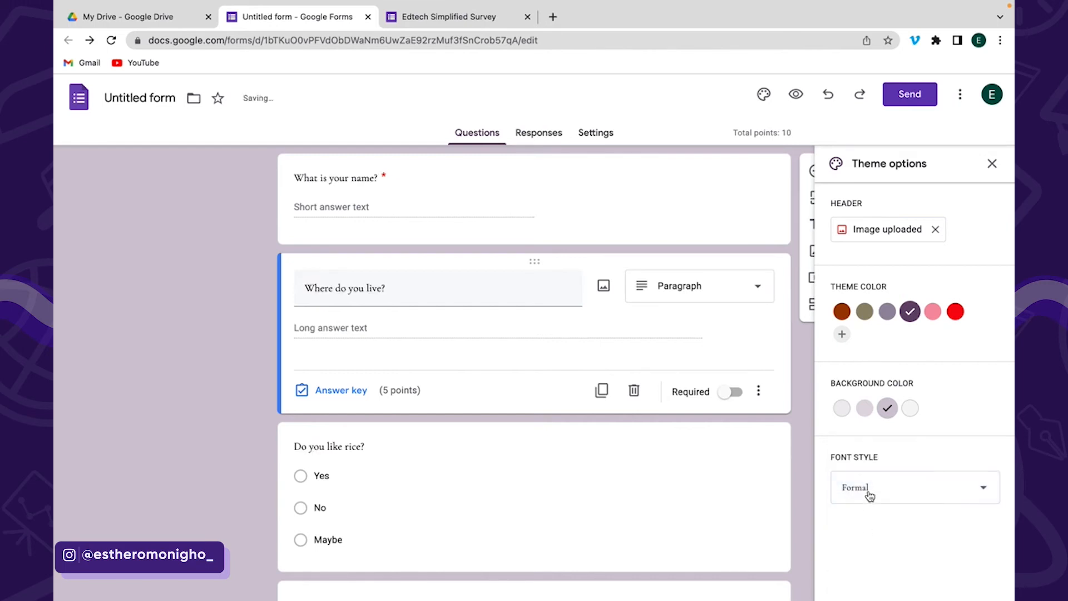
left_click(869, 495)
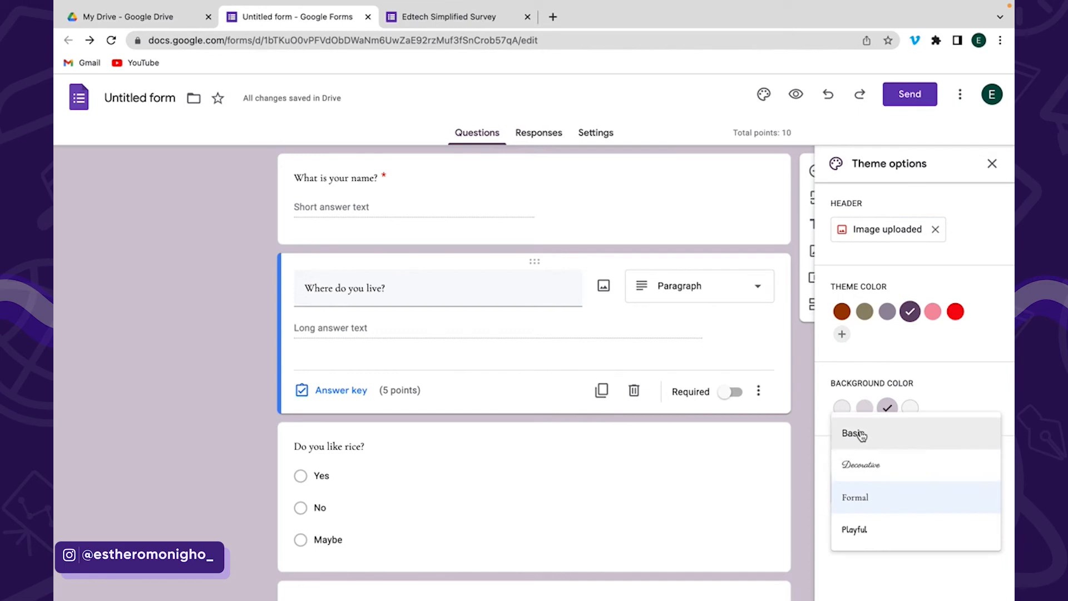
left_click(861, 434)
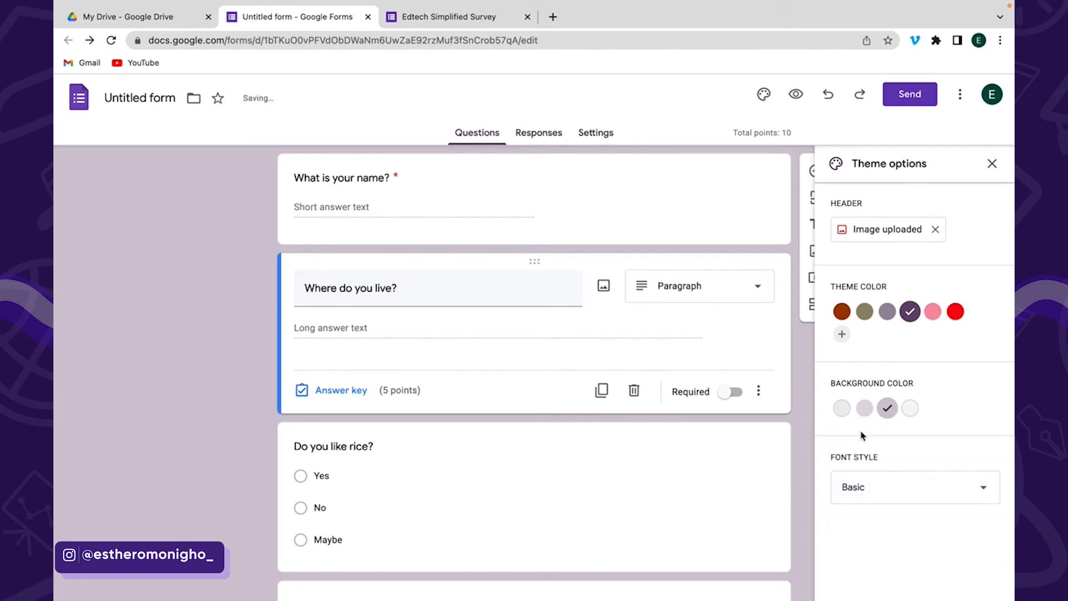
Step: Close the theme options, check the form's new header, and open the form's responses
left_click(992, 163)
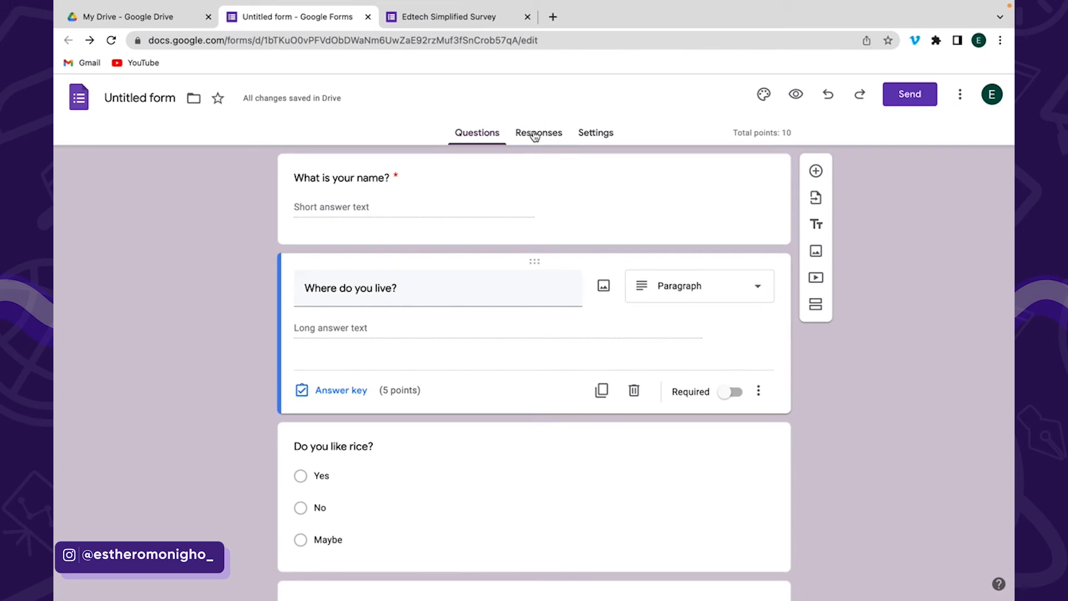
scroll(534, 135, "up", 5)
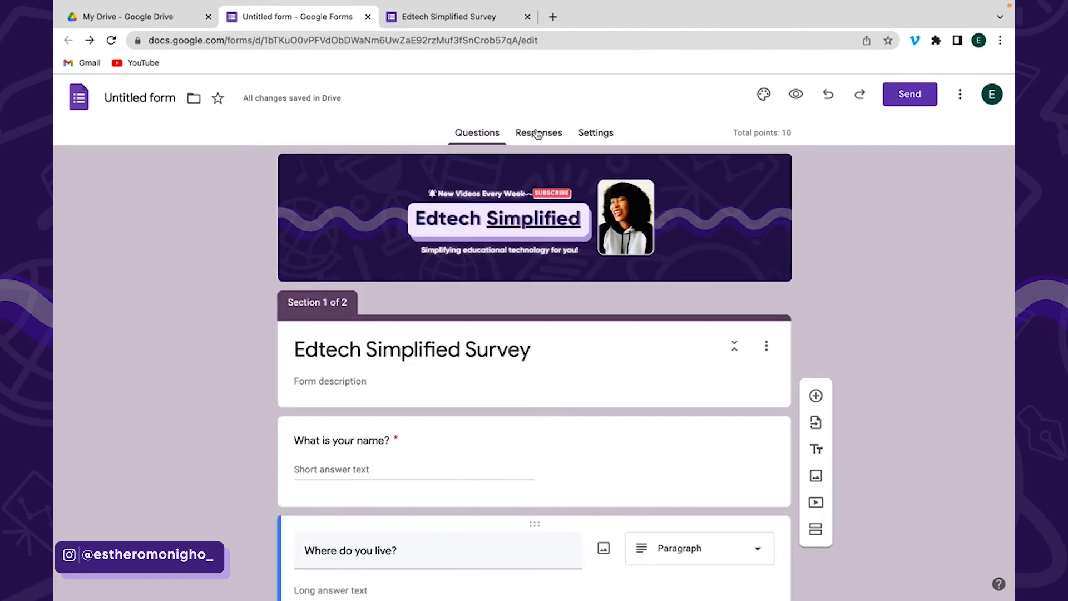
left_click(537, 135)
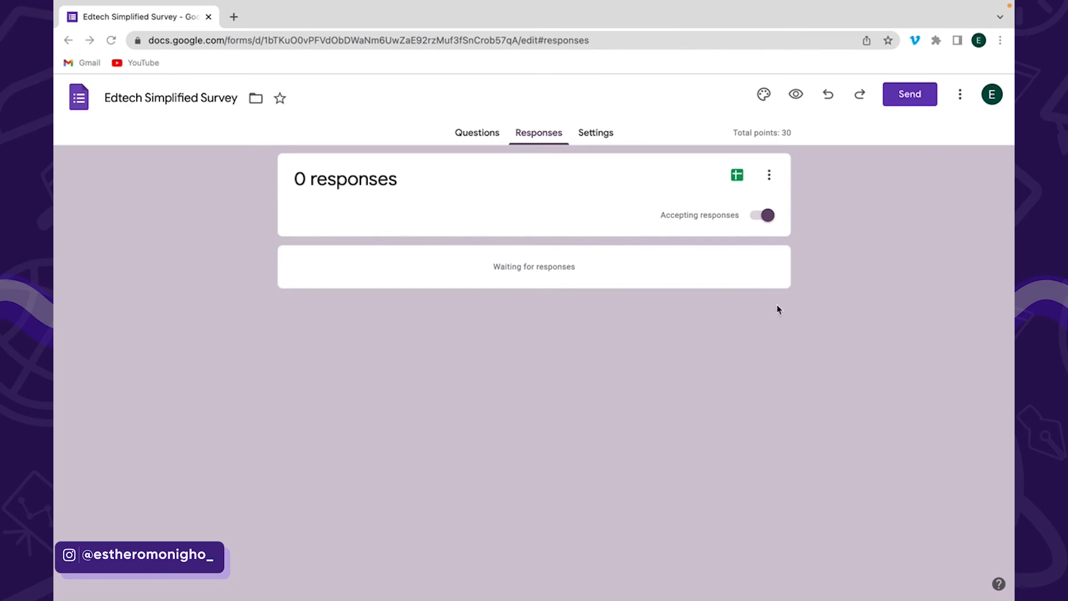
Step: Choose to send the form by link, shorten the URL, and copy the link
left_click(911, 99)
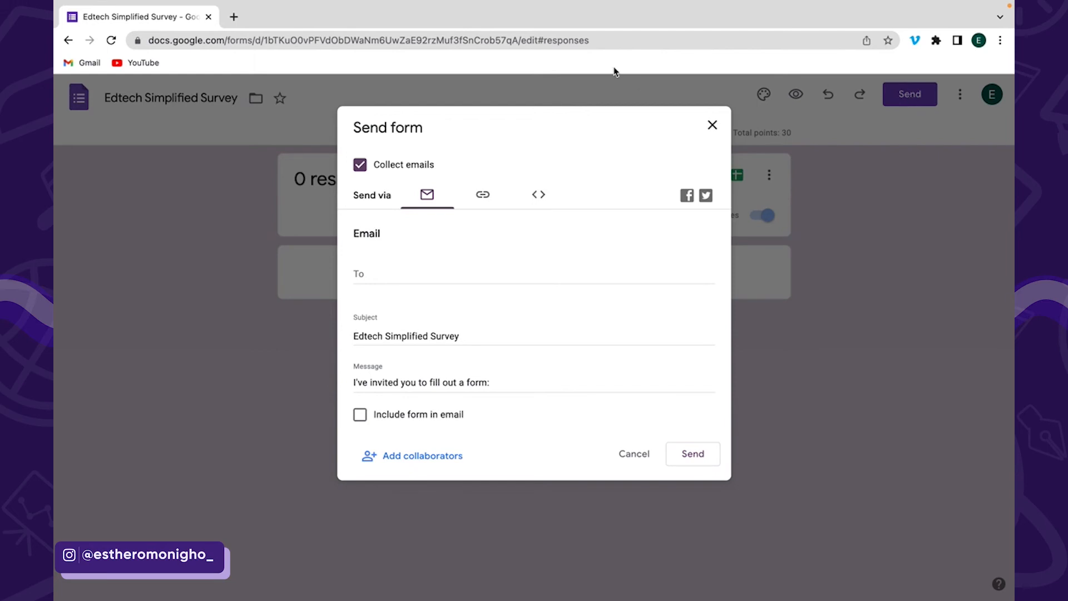
left_click(494, 199)
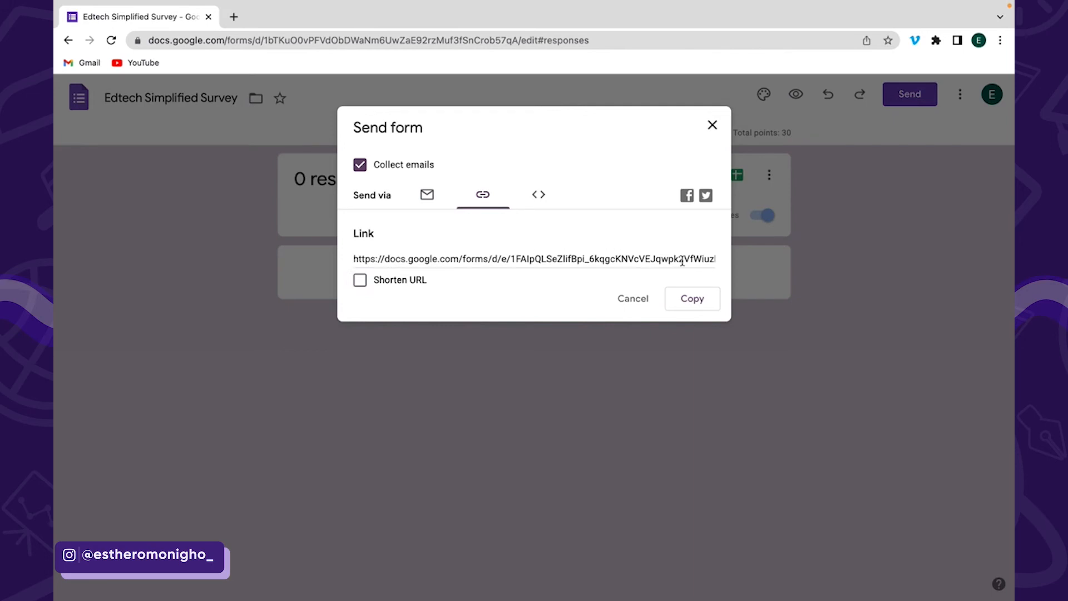
left_click(359, 281)
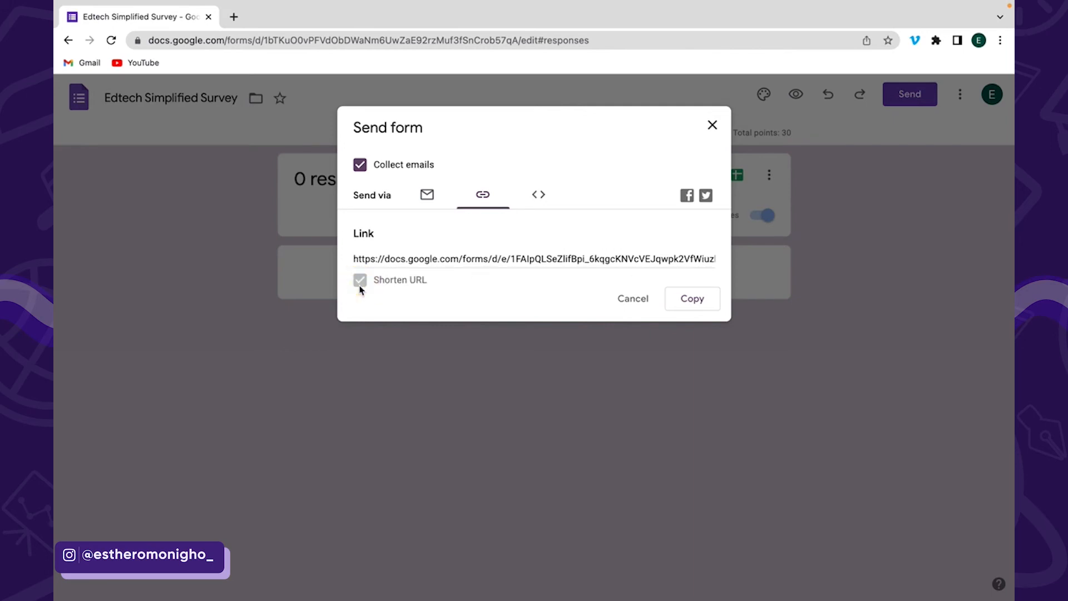
left_click(700, 302)
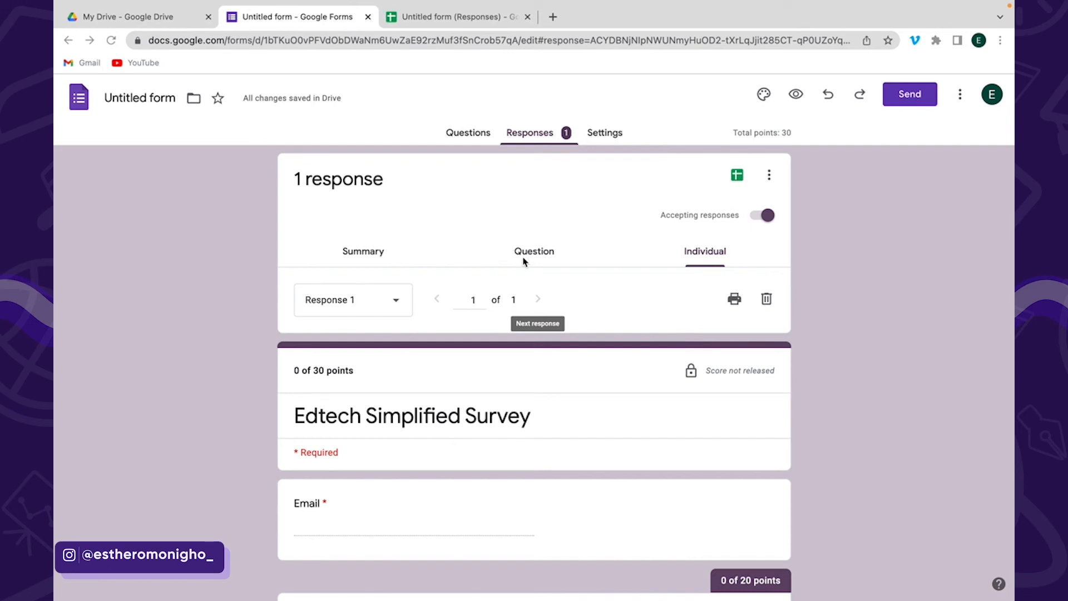
Step: Review the collected response in the summary, per-question and individual views
left_click(371, 251)
scroll(389, 431, "down", 2)
scroll(389, 428, "down", 4)
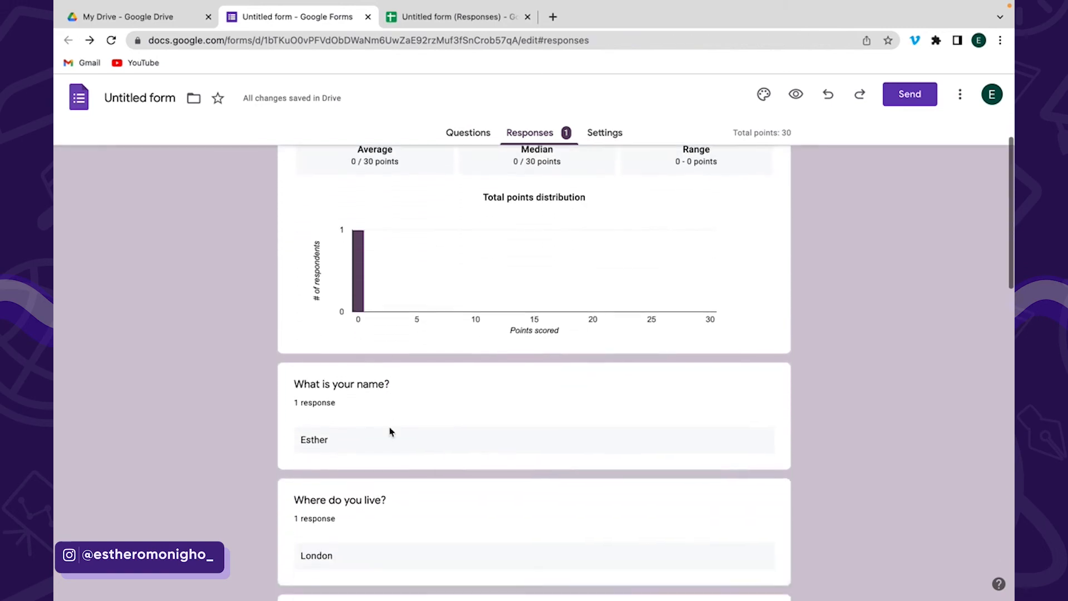
scroll(389, 431, "up", 6)
left_click(508, 250)
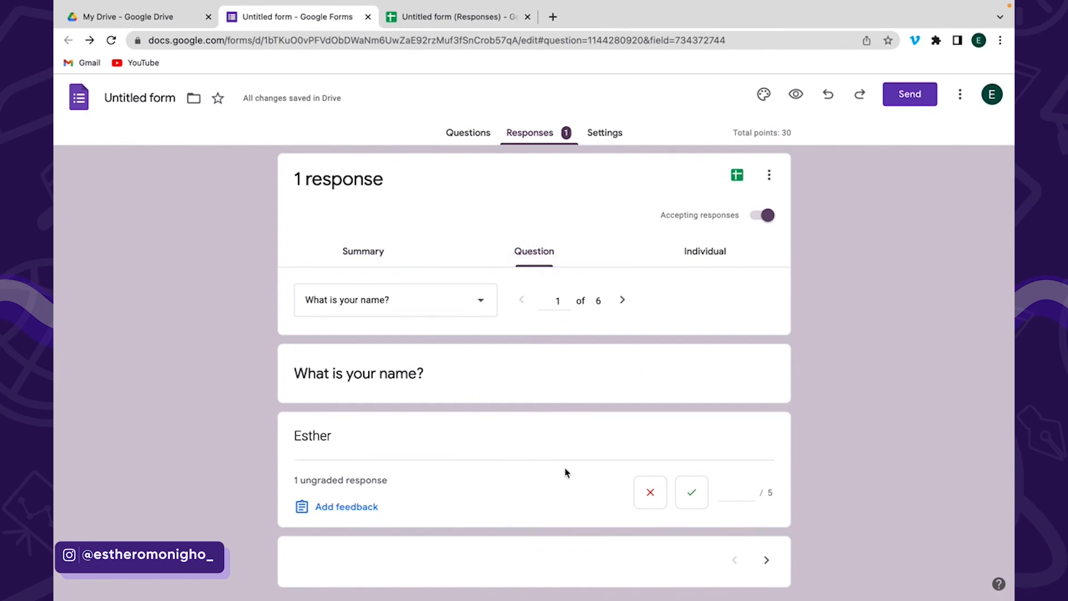
scroll(565, 472, "down", 1)
scroll(565, 472, "up", 2)
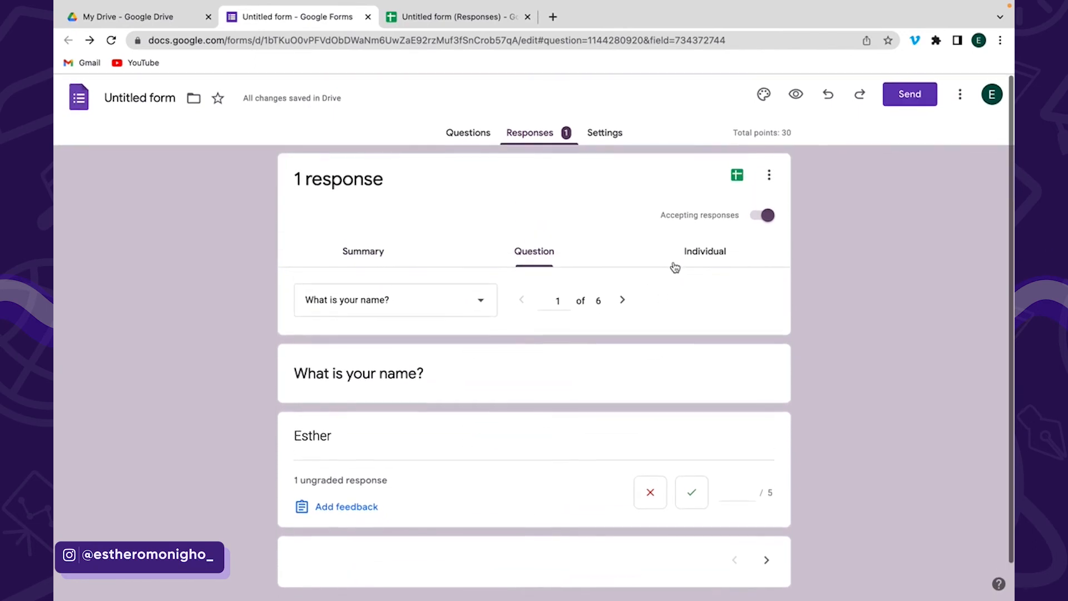
left_click(704, 250)
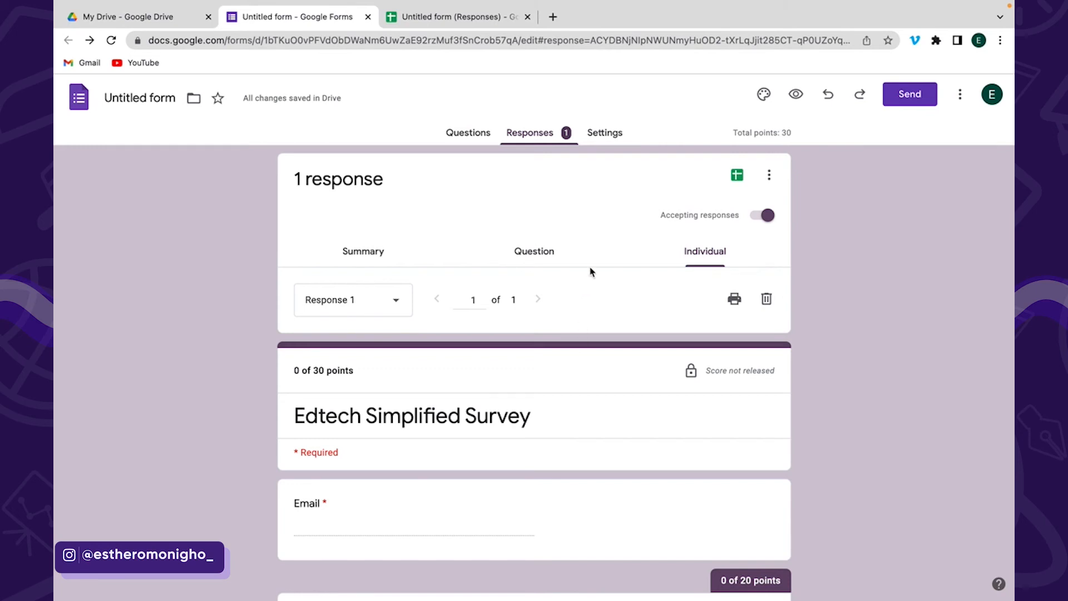
Step: Open the form's responses in a Google Sheets spreadsheet and return to the form
left_click(738, 176)
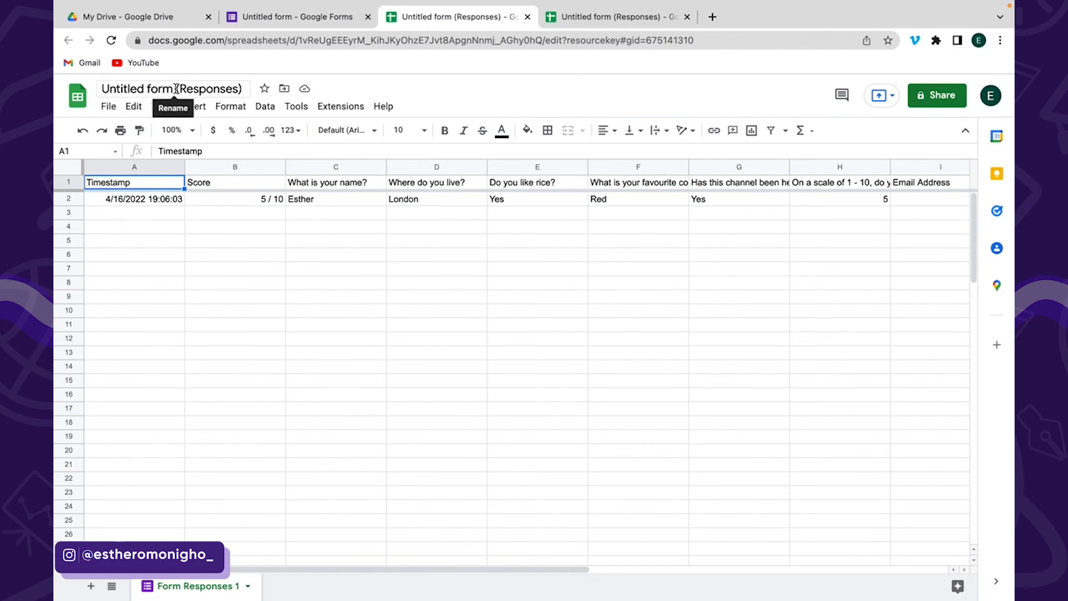
left_click(299, 17)
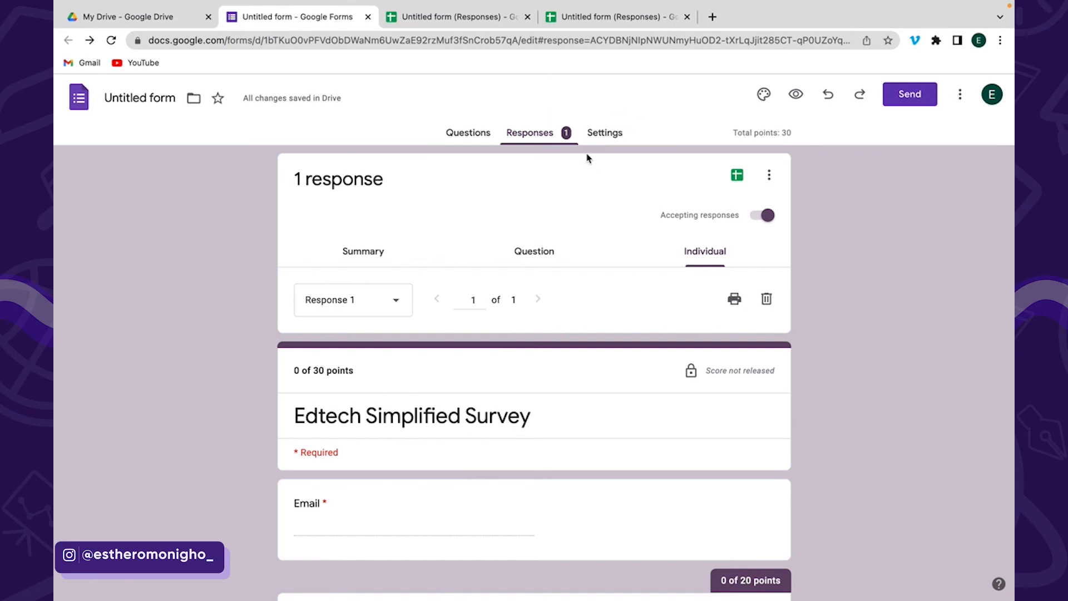
Step: Open the form's settings and review the quiz options for releasing grades and respondents
left_click(612, 133)
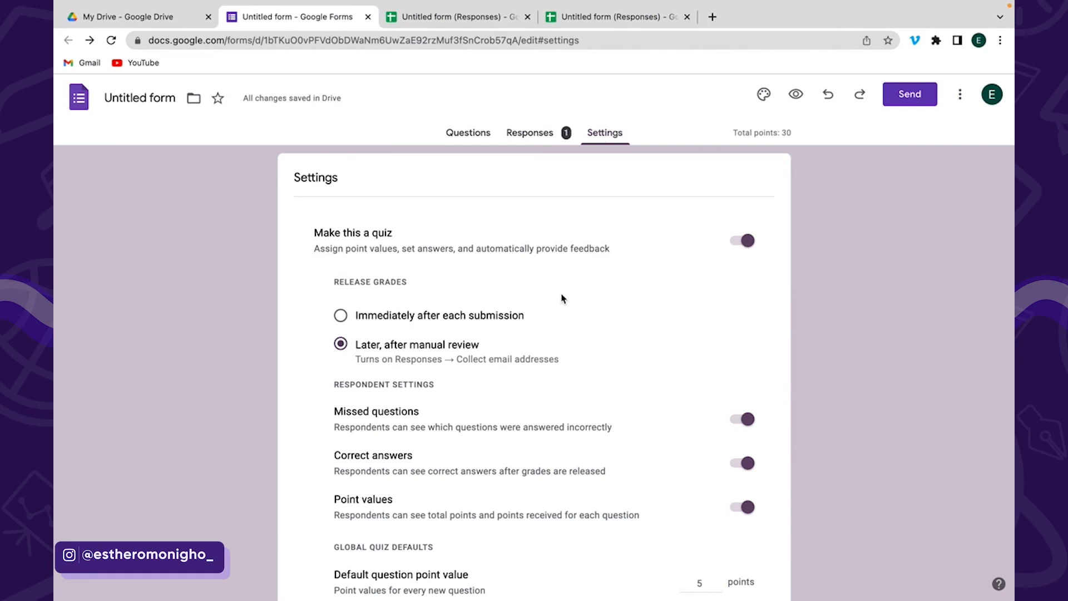
scroll(509, 294, "down", 2)
scroll(534, 253, "up", 1)
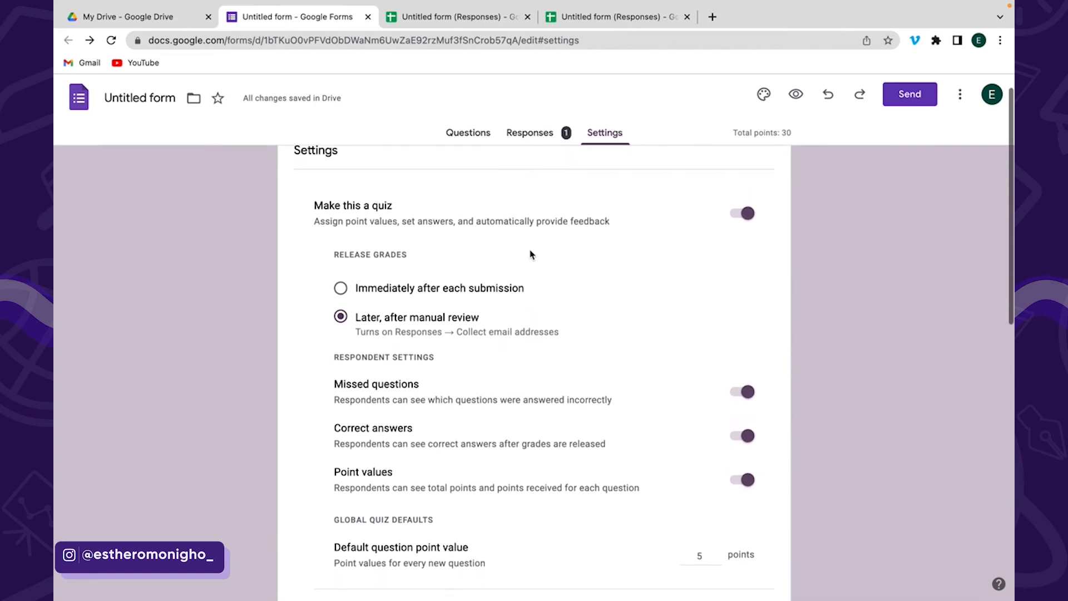
Step: Turn the "Make this a quiz" setting off and back on, and look over its options
left_click(737, 222)
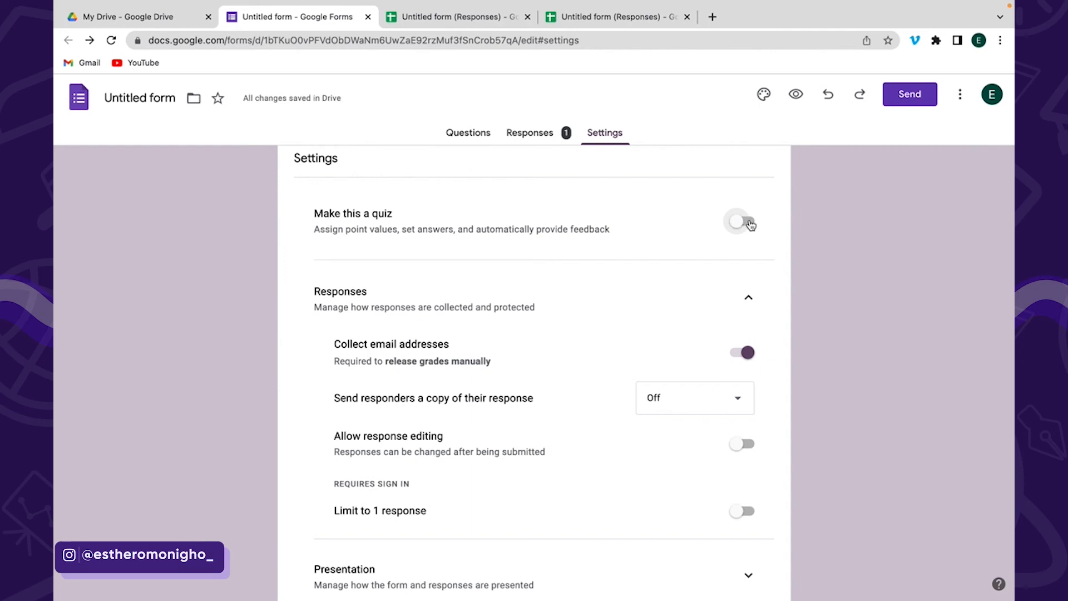
left_click(748, 223)
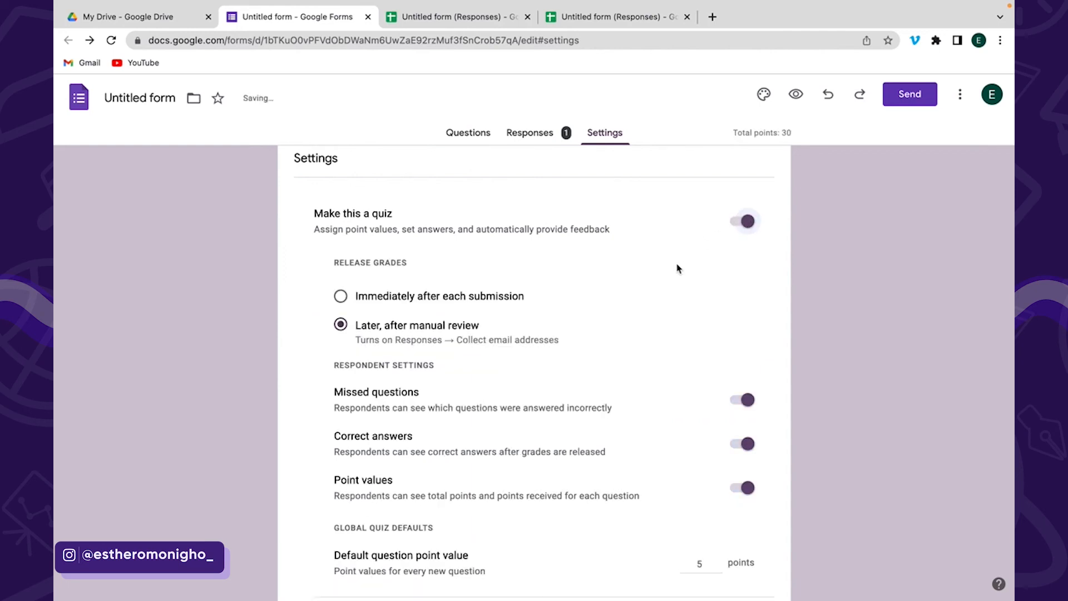
scroll(676, 261, "down", 2)
scroll(421, 230, "up", 1)
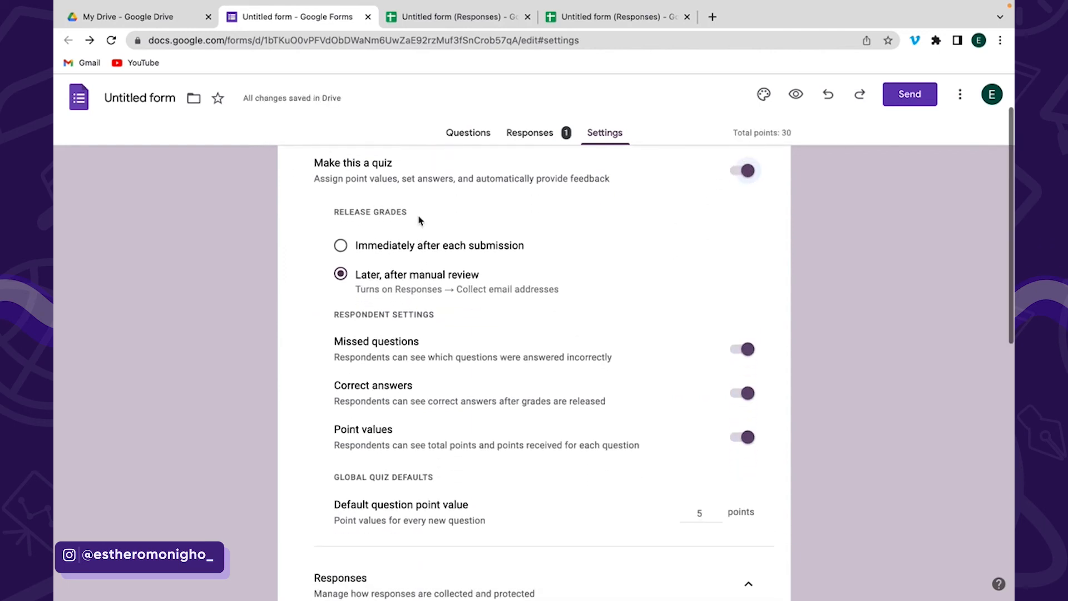
Step: Set grades to release immediately after each submission and turn off email address collection
left_click(341, 272)
left_click(341, 248)
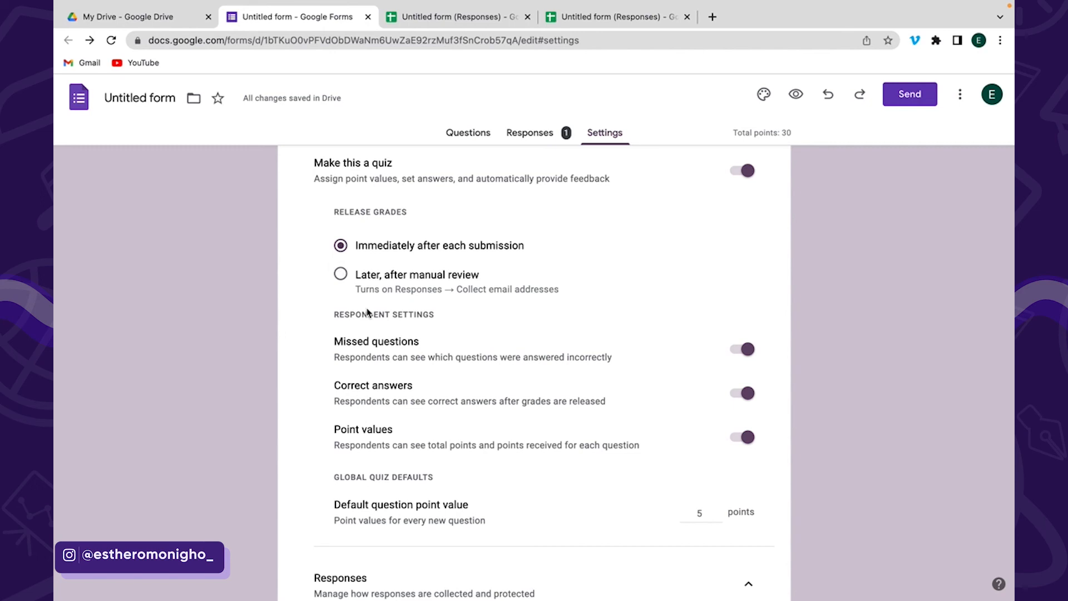
scroll(367, 311, "down", 2)
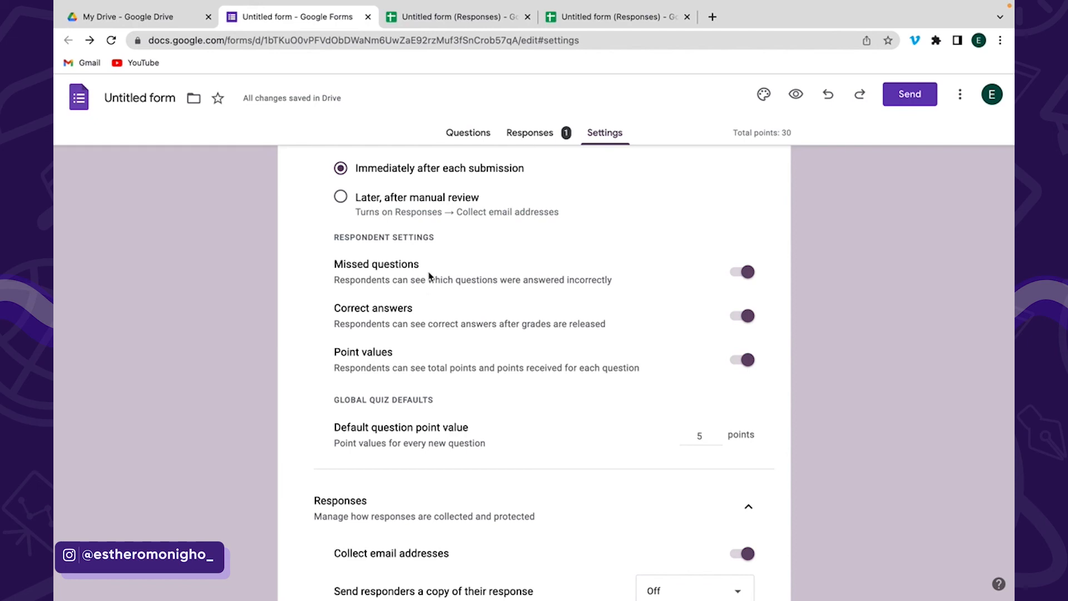
scroll(429, 303, "down", 1)
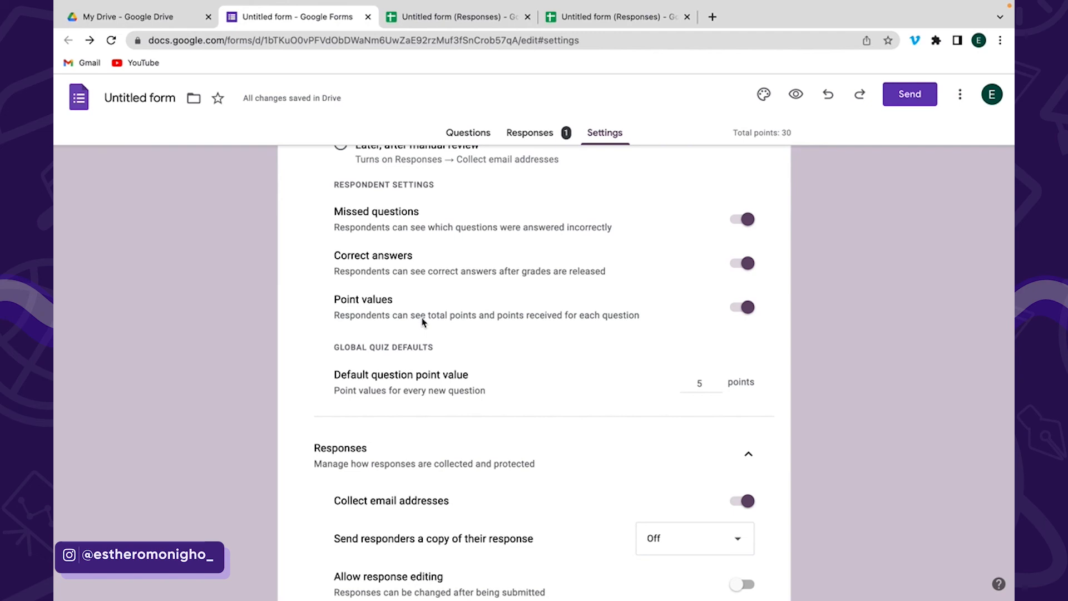
scroll(422, 322, "down", 3)
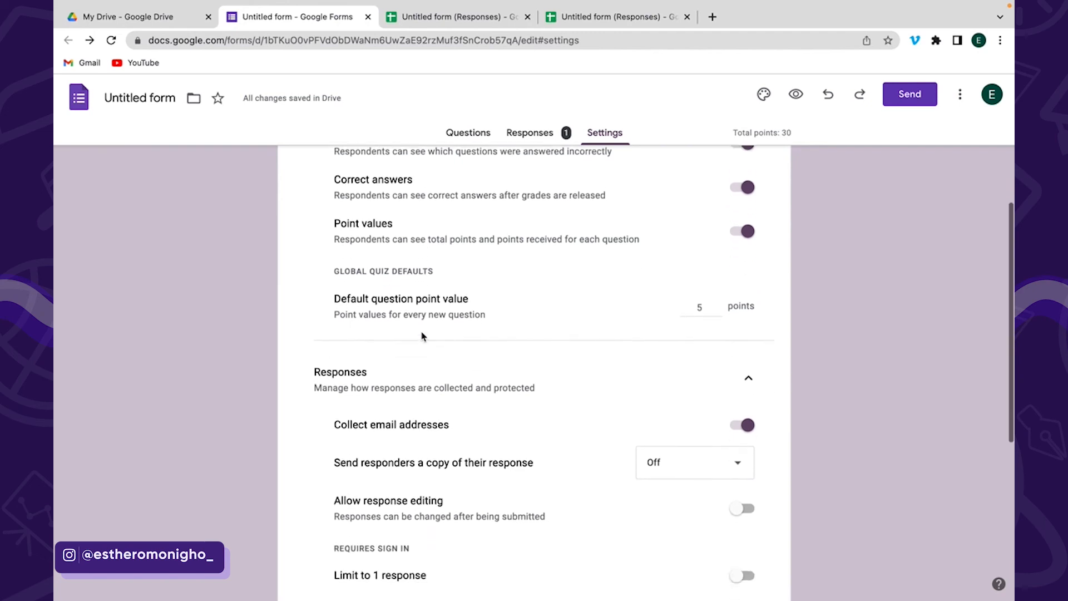
scroll(423, 336, "down", 1)
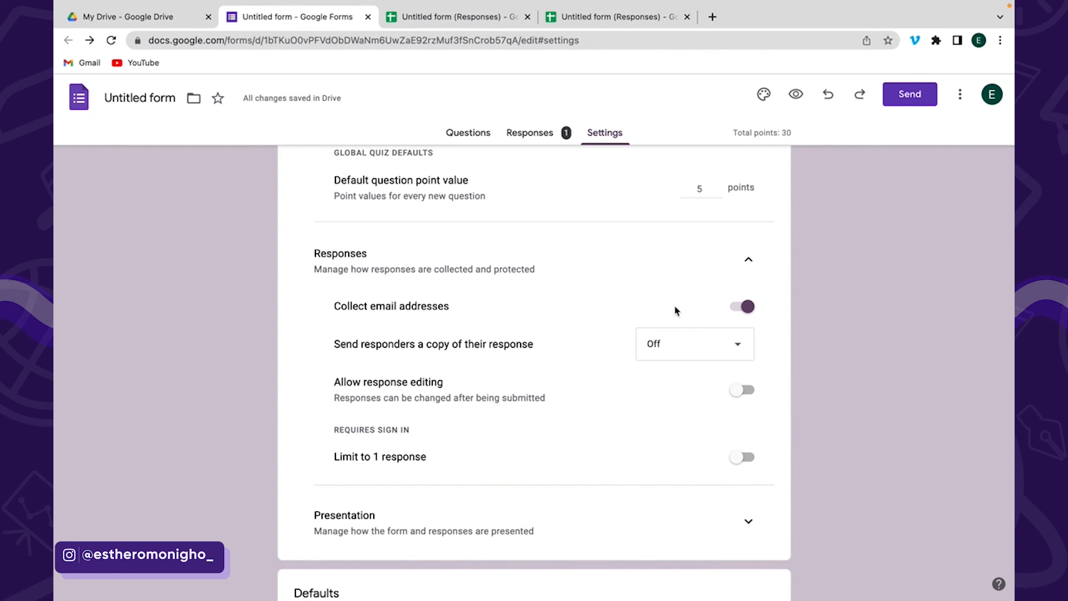
left_click(735, 311)
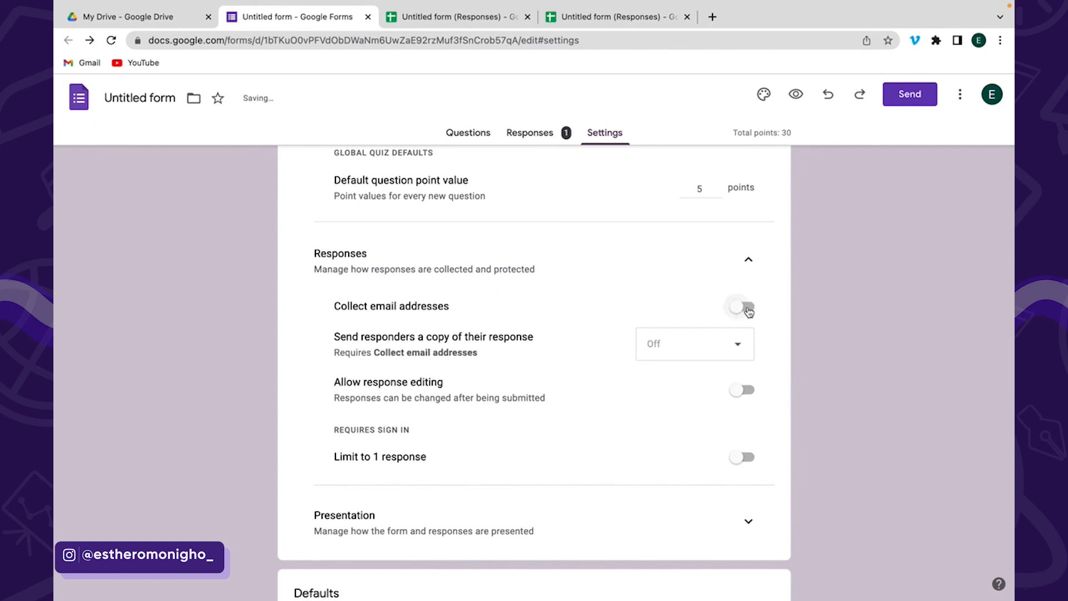
Step: Set grades to release later, after manual review, and check the email collection setting under Responses
scroll(626, 290, "up", 7)
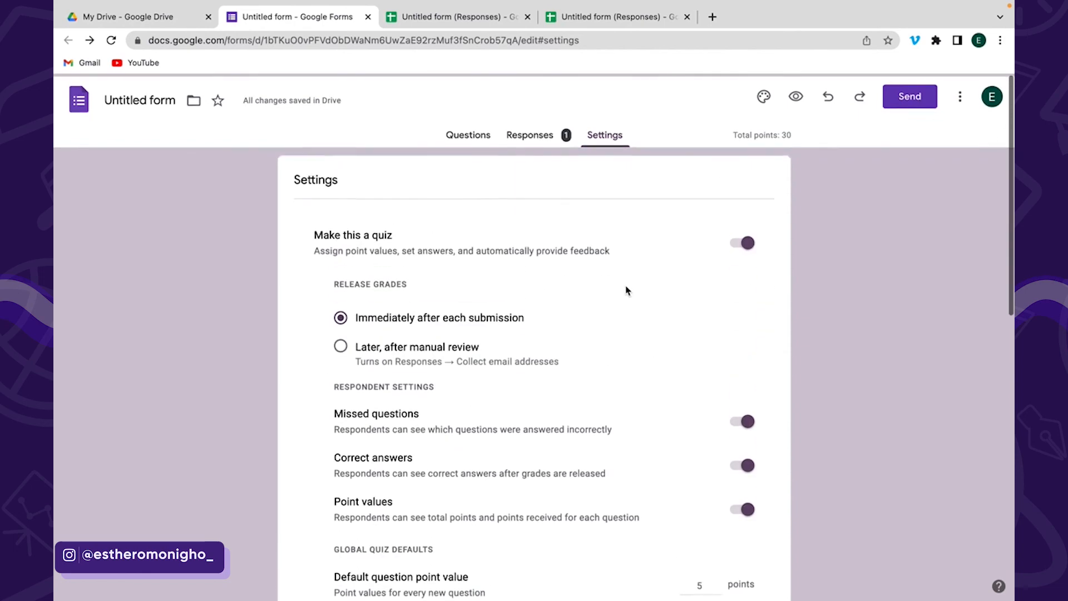
left_click(339, 346)
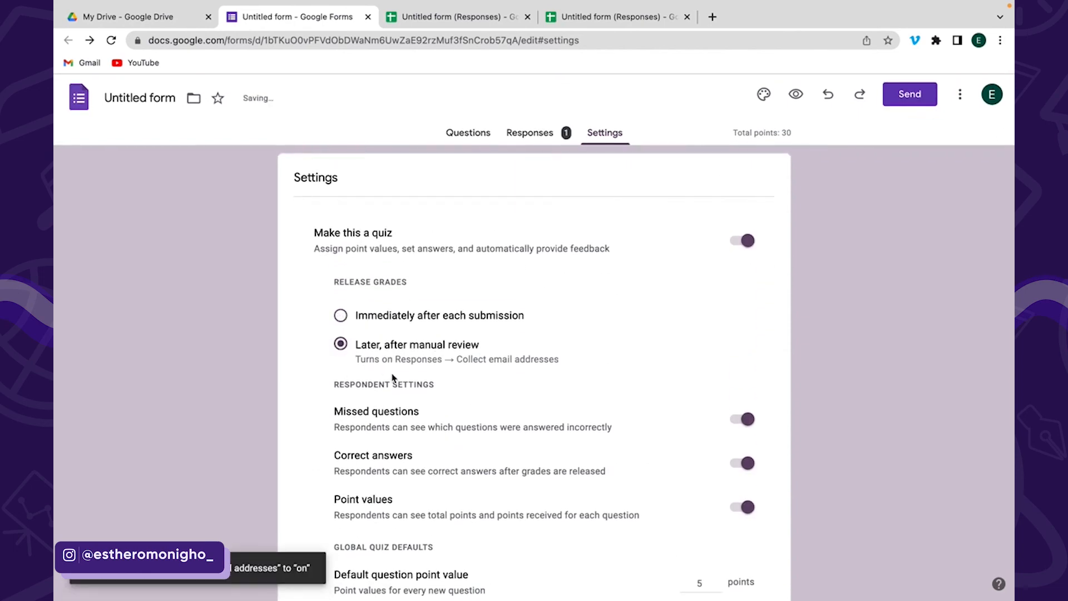
scroll(436, 371, "down", 1)
scroll(436, 372, "down", 6)
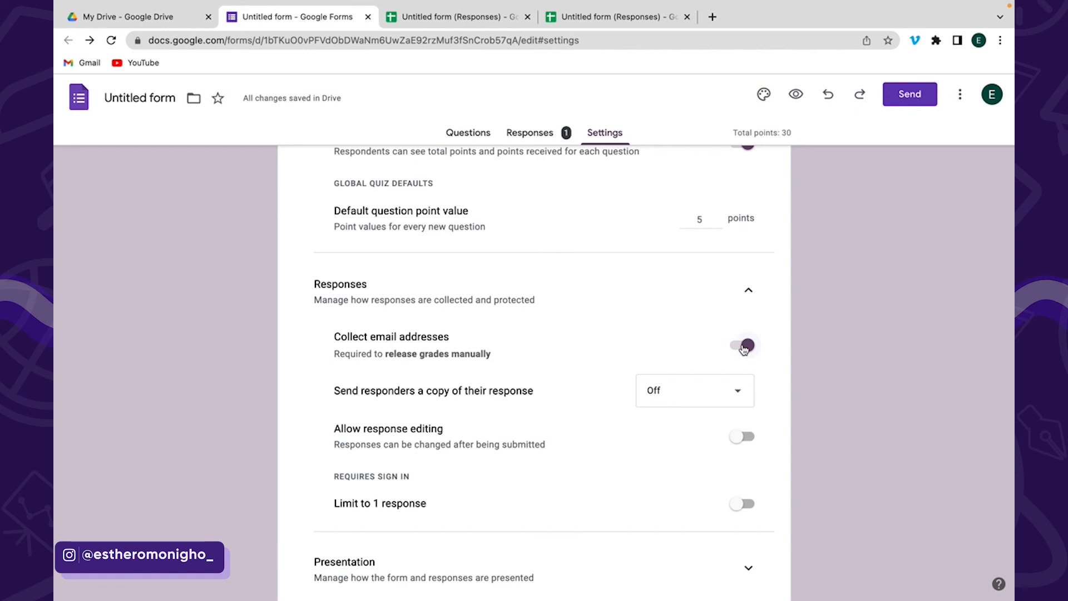
Step: Expand the form's presentation settings and turn on shuffling of the question order
scroll(667, 366, "down", 2)
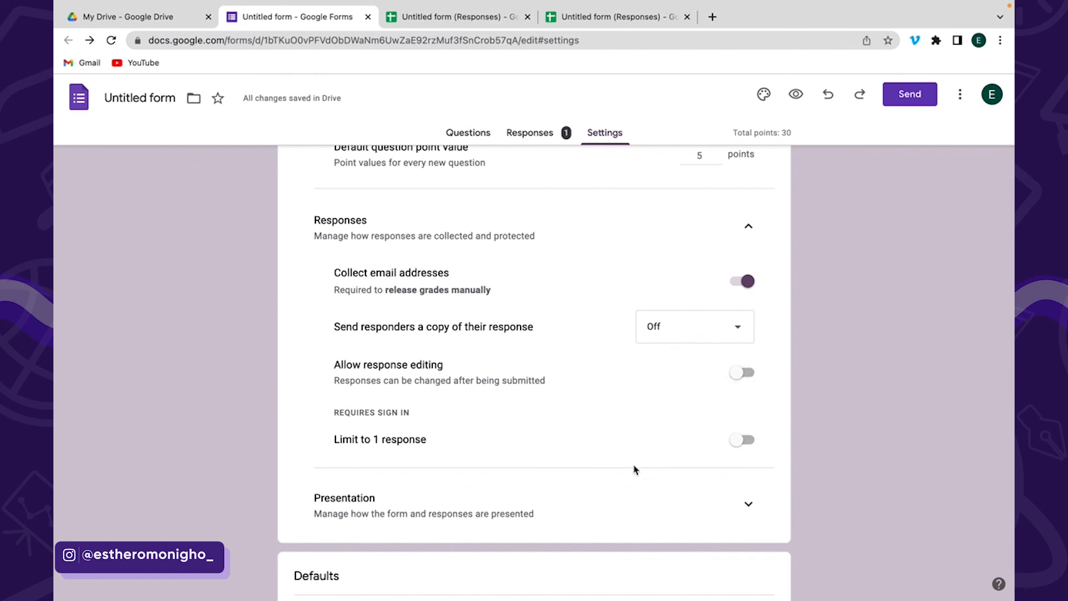
scroll(634, 468, "down", 2)
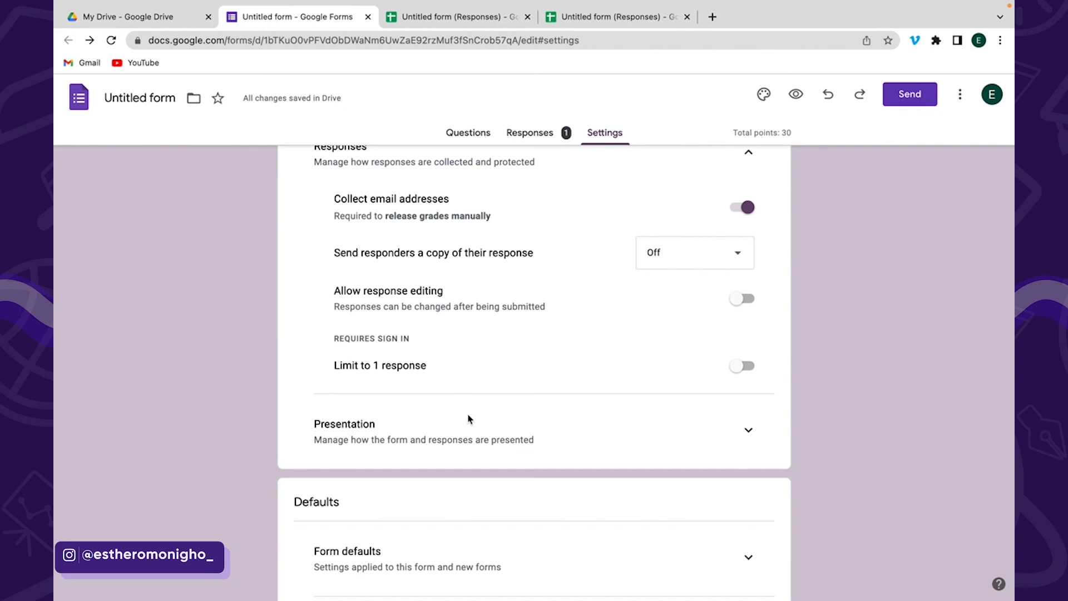
scroll(468, 417, "down", 3)
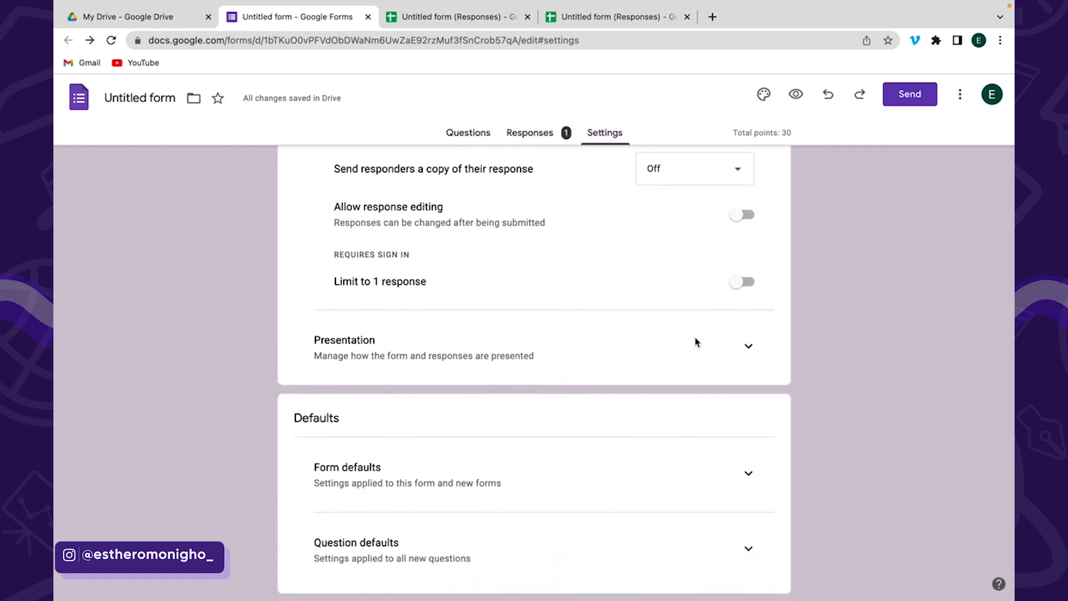
left_click(748, 346)
scroll(673, 437, "down", 1)
scroll(673, 437, "down", 2)
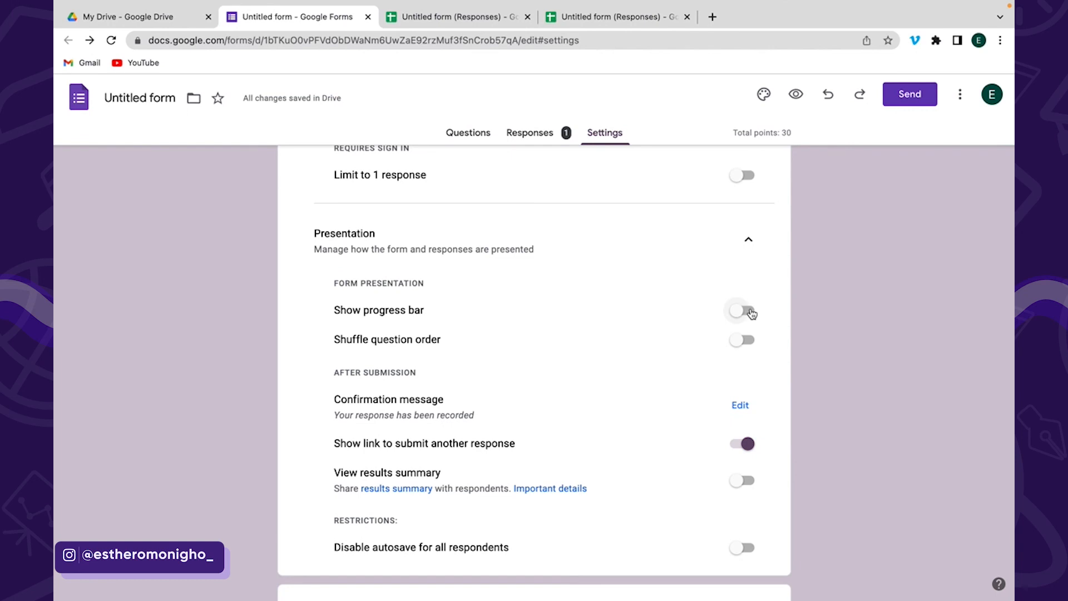
left_click(749, 341)
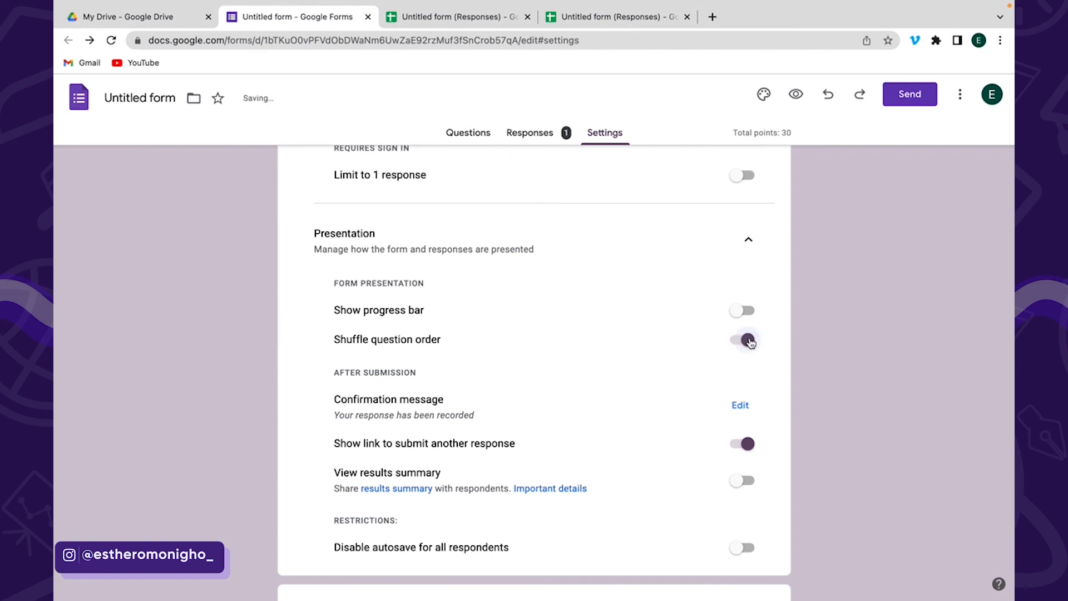
Step: Open the after-submission confirmation message for editing and save it
left_click(740, 406)
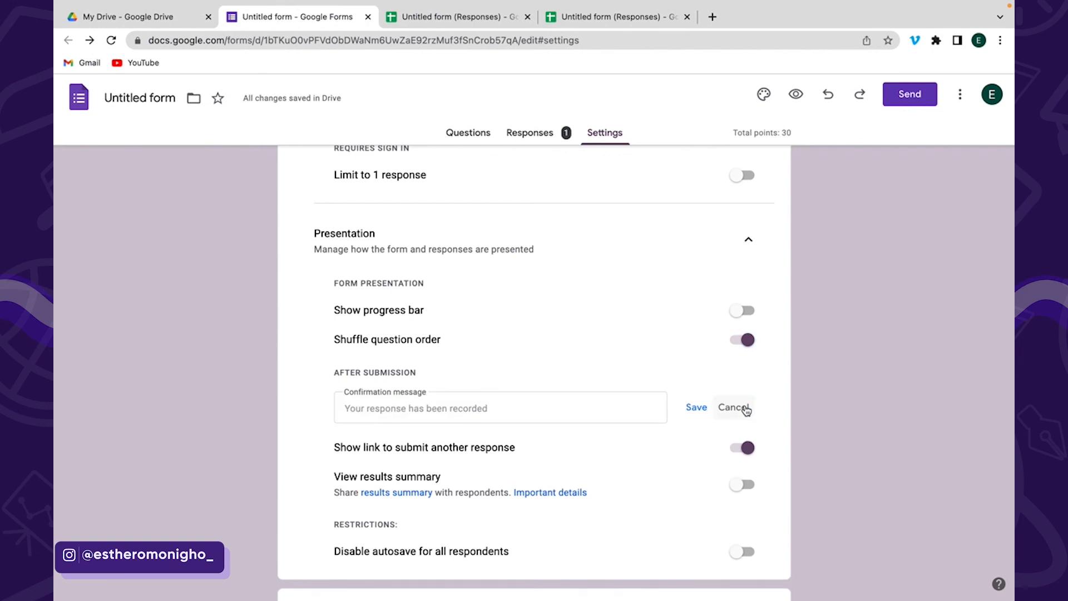
left_click(497, 410)
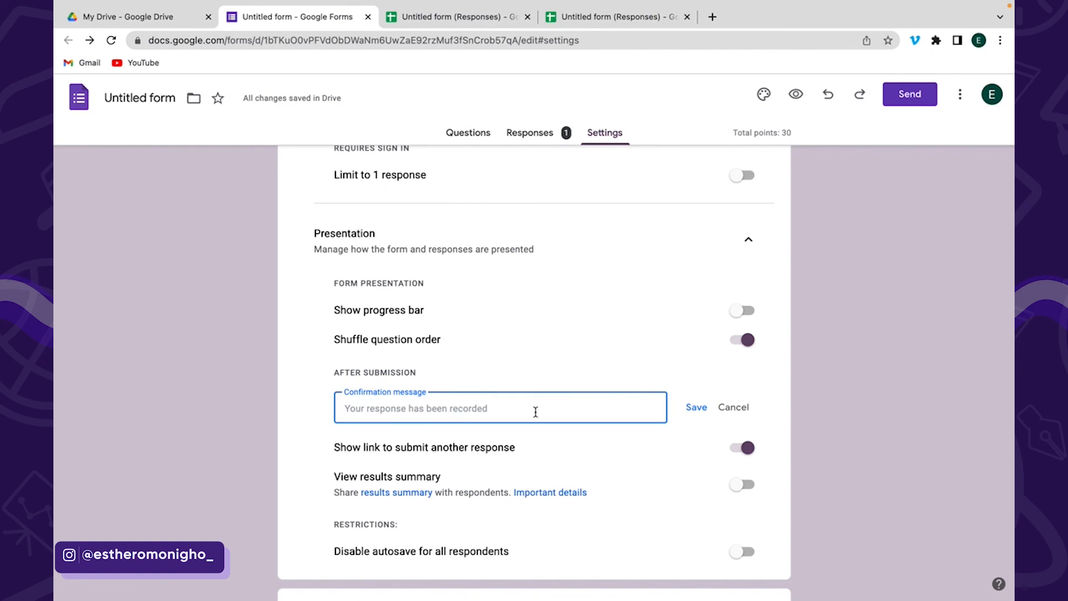
left_click(697, 408)
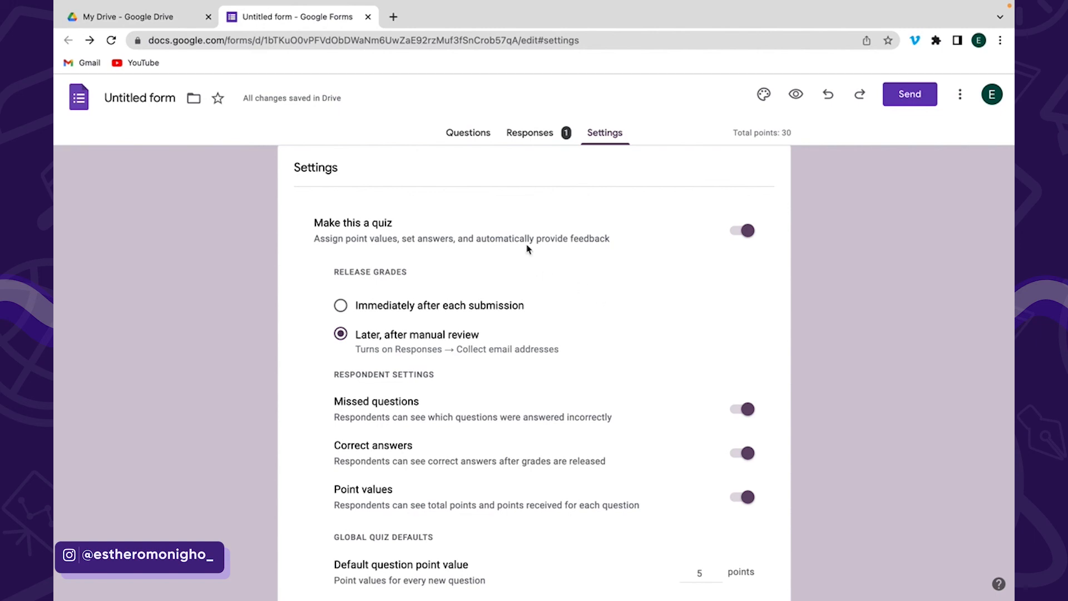
Step: Return to the form's questions and open the answer key of "Do you like rice?"
left_click(469, 133)
scroll(443, 375, "down", 5)
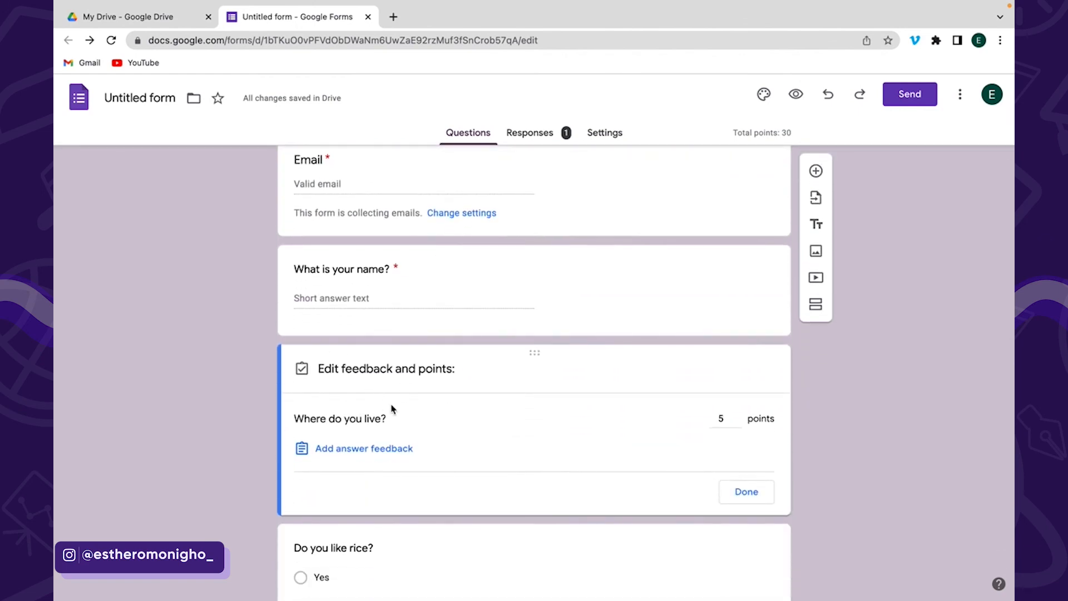
scroll(393, 465, "down", 2)
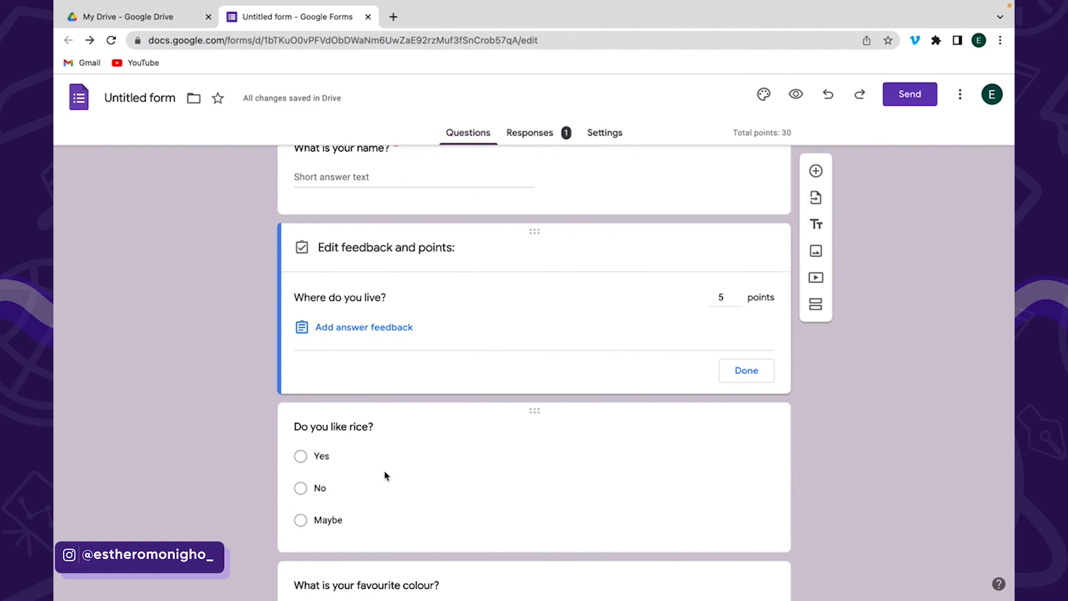
left_click(386, 476)
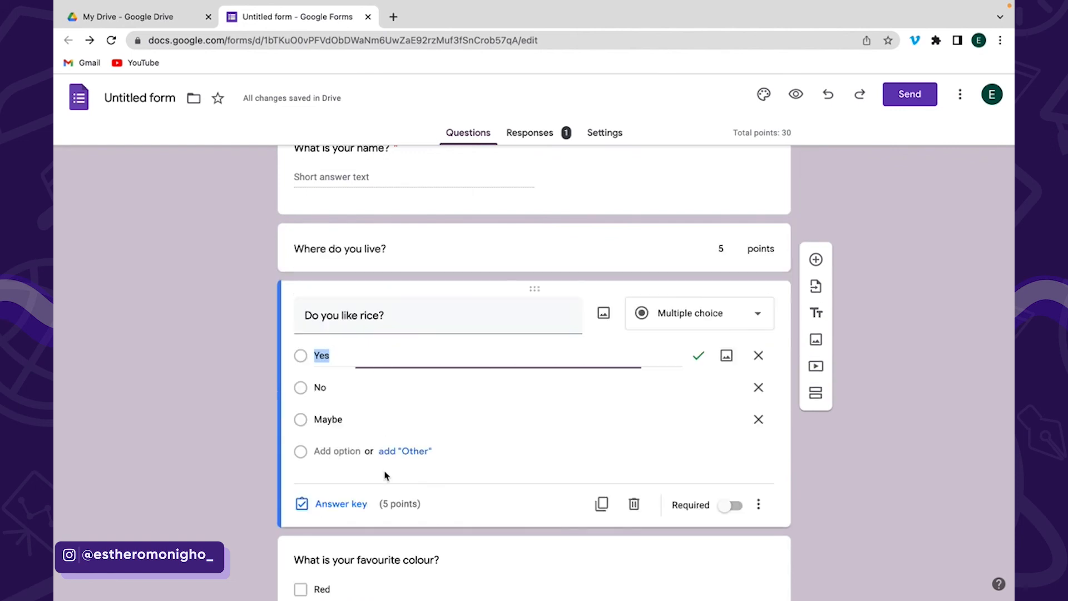
left_click(349, 501)
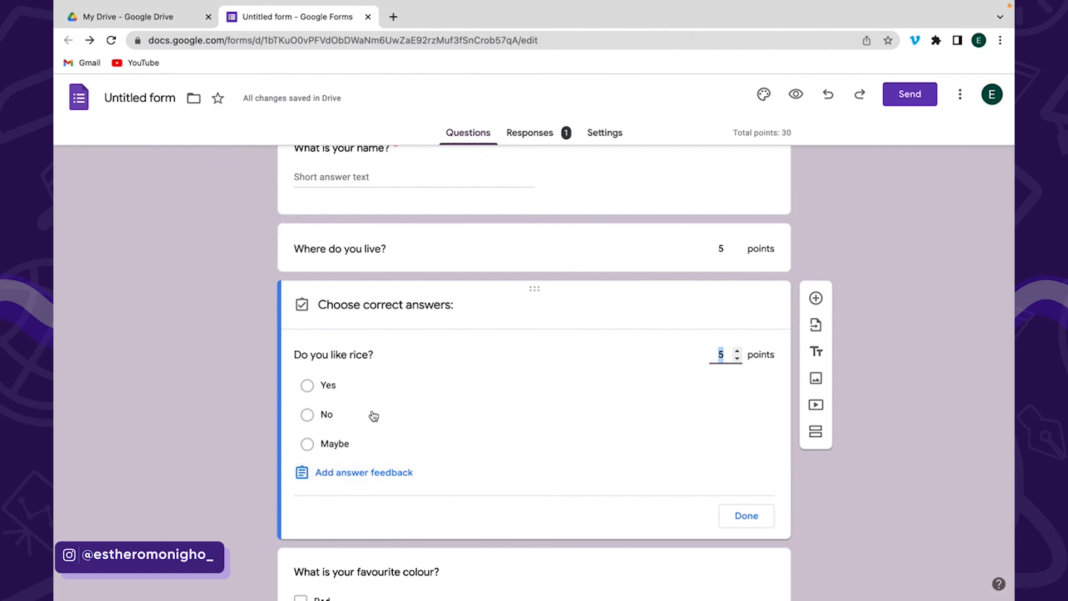
Step: Add answer feedback to the "Do you like rice?" question, entering "You've got this" for incorrect answers
left_click(366, 473)
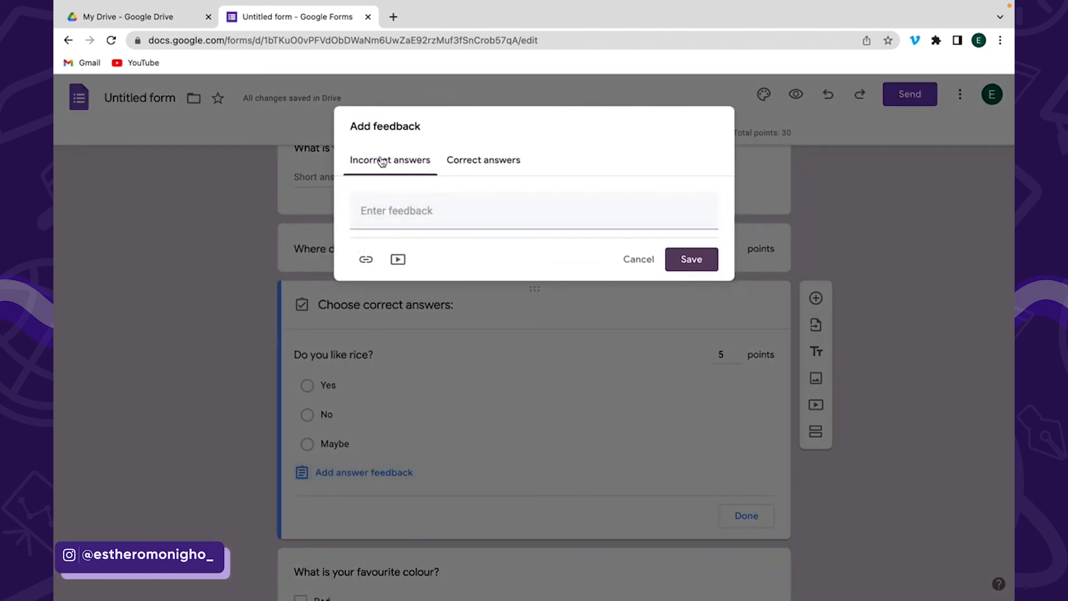
left_click(397, 210)
left_click(477, 169)
left_click(394, 161)
left_click(385, 218)
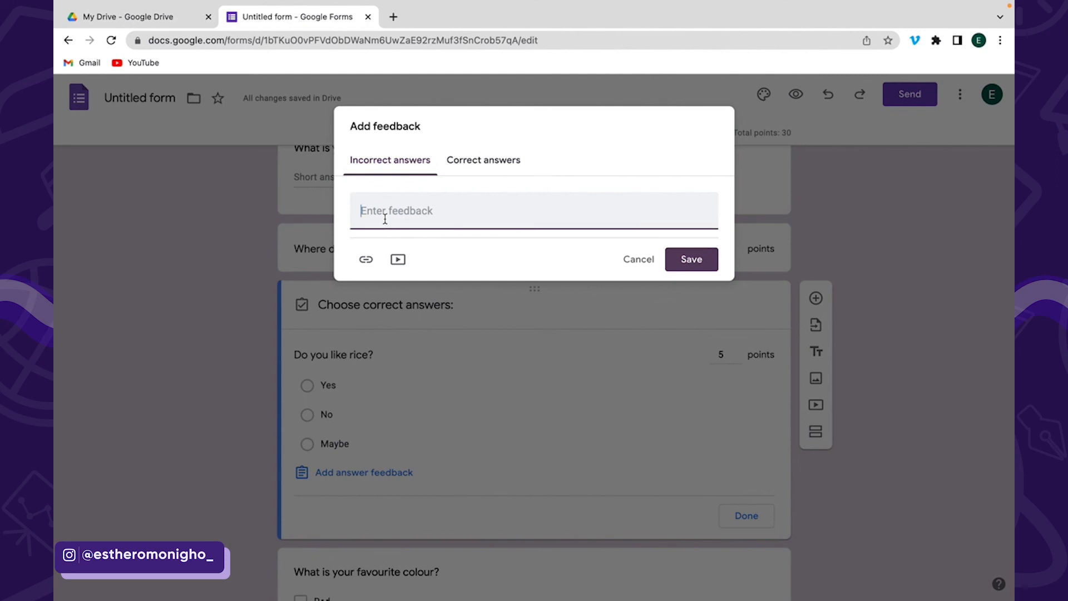
left_click(489, 160)
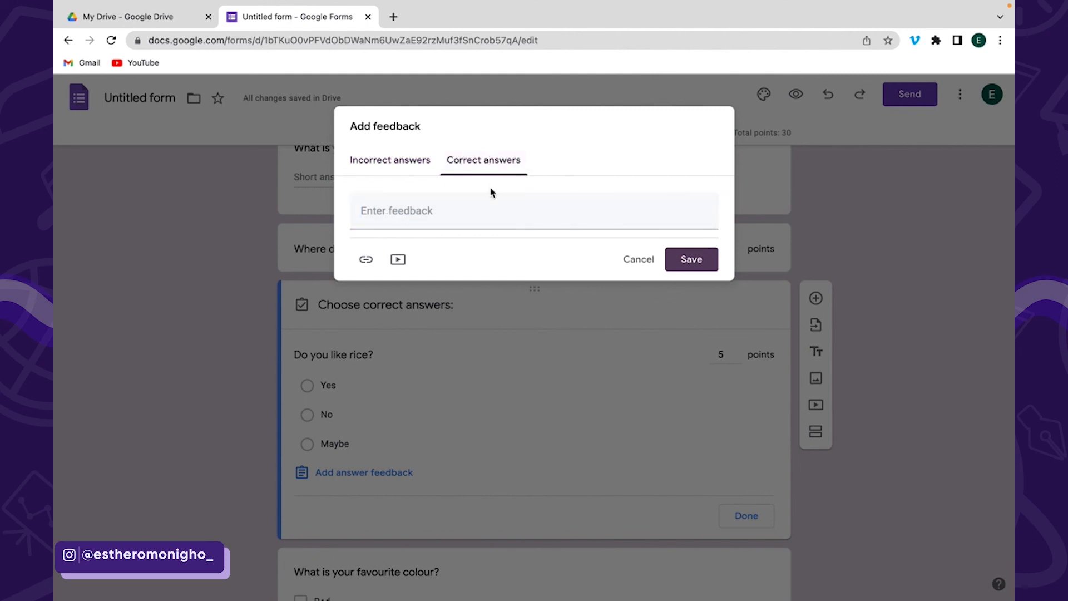
left_click(469, 219)
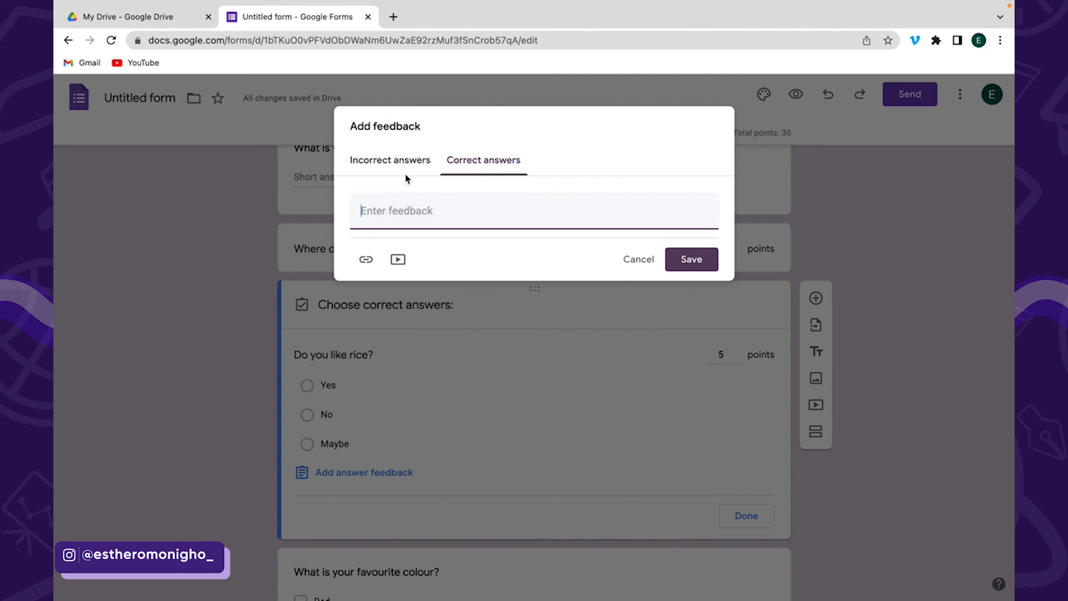
left_click(394, 163)
left_click(399, 211)
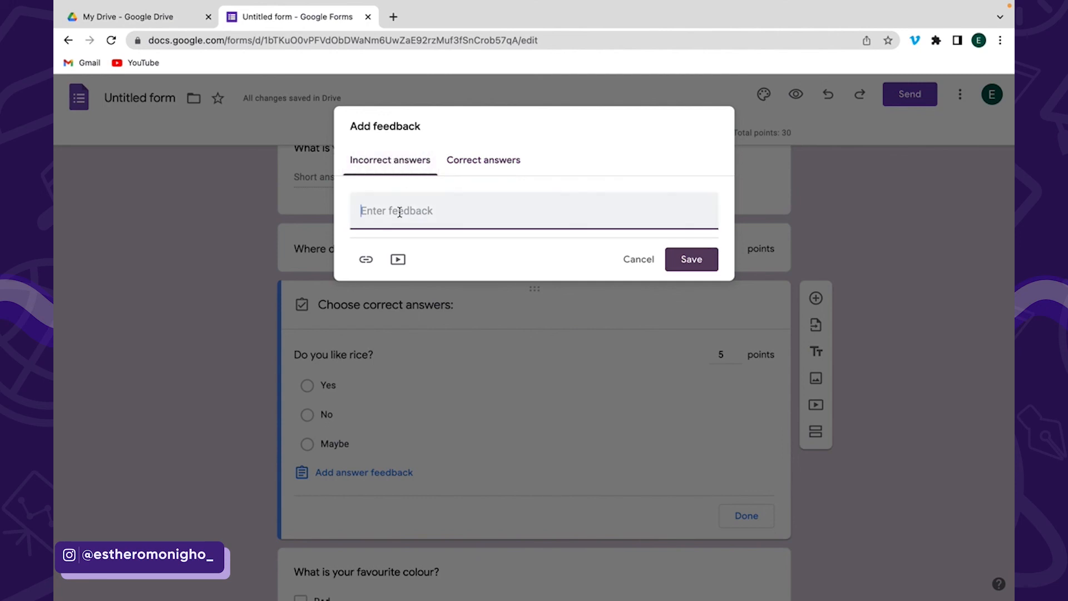
type("You've got this")
Step: Enter "You are doing great" as the feedback for correct answers and save the feedback
left_click(483, 161)
left_click(453, 207)
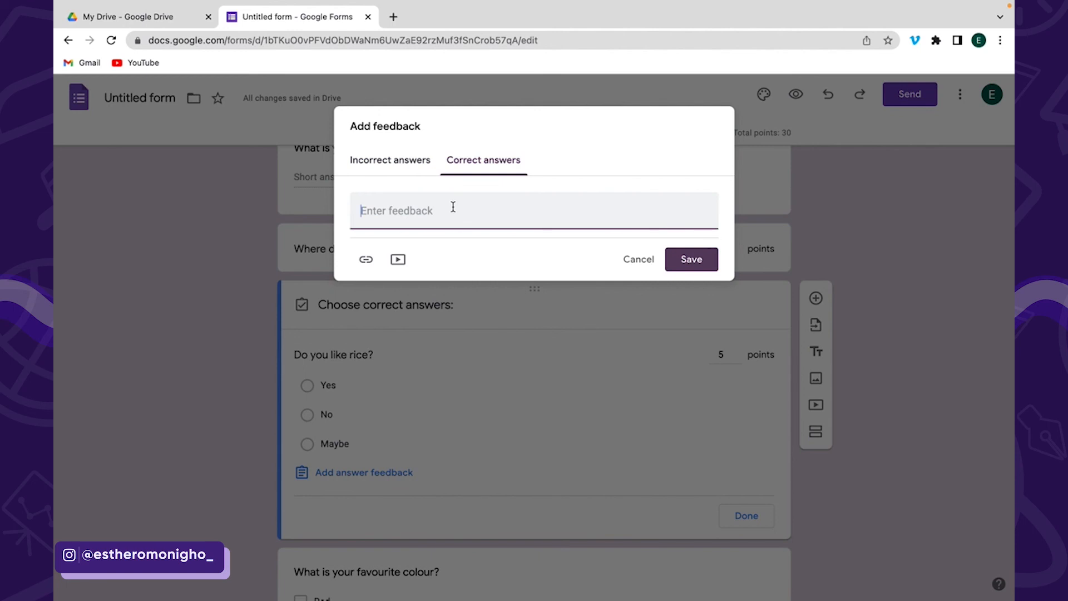
type("You are doing great")
left_click(692, 257)
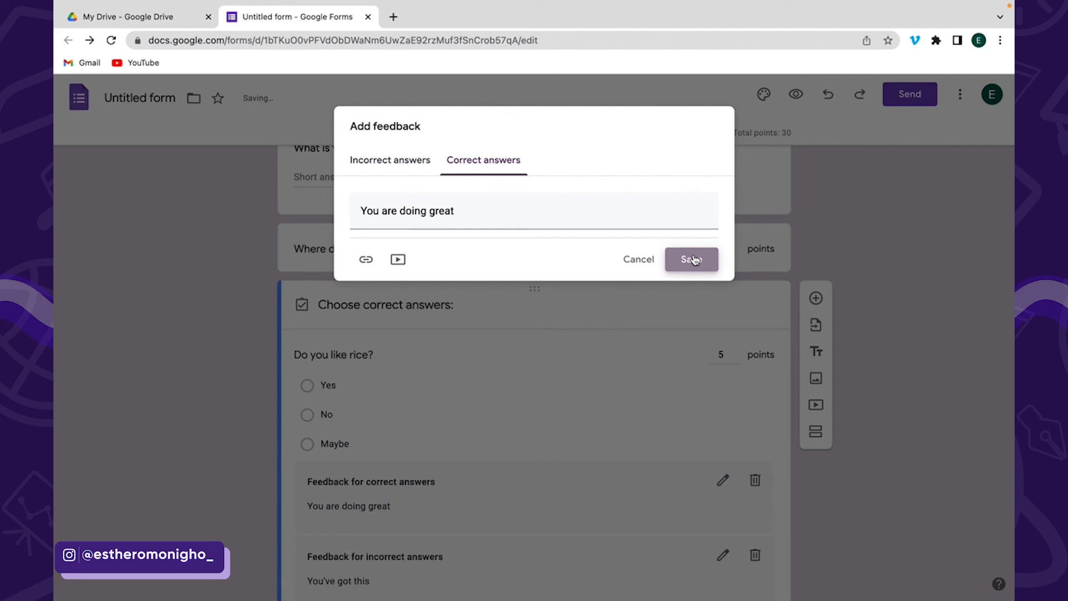